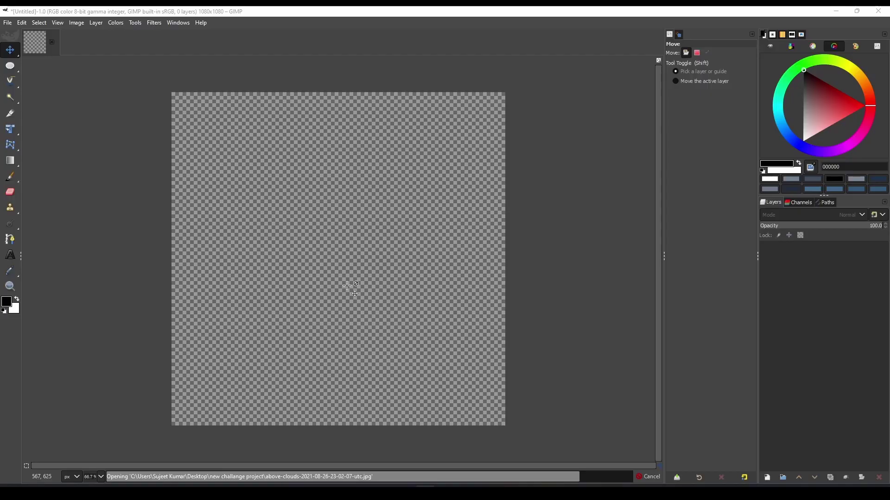
# - Scale the clouds layer to fit the 1080x1080 composite canvas
pyautogui.hotkey('shift', 't')
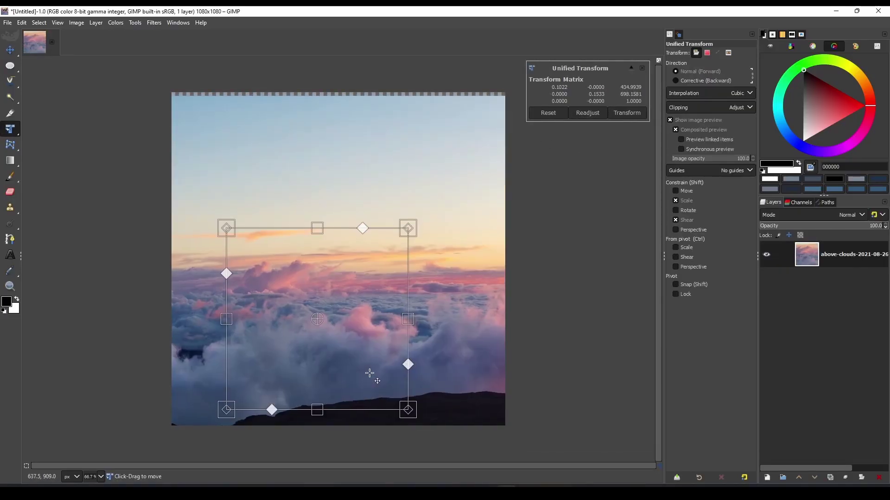
pyautogui.press('Return')
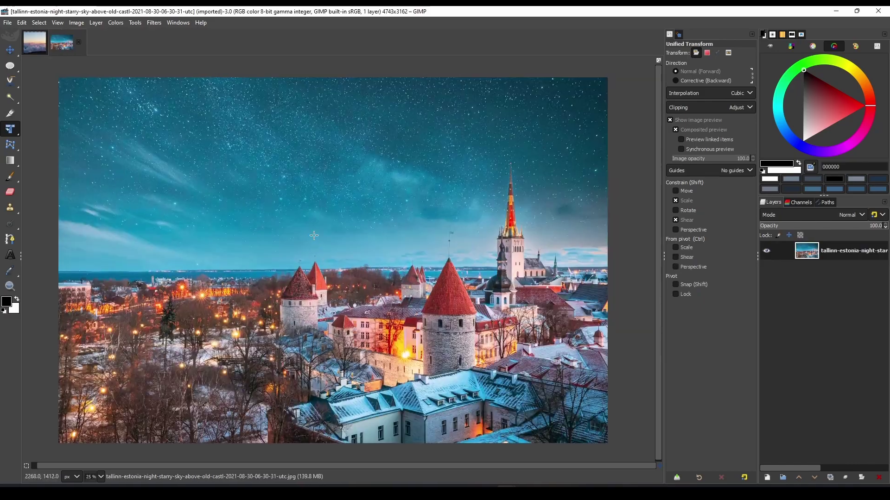
# - Trace the Tallinn skyline with Scissors Select and shrink the town layer into the composite
pyautogui.press('i')
pyautogui.scroll(3, 116, 224)
pyautogui.click(95, 228)
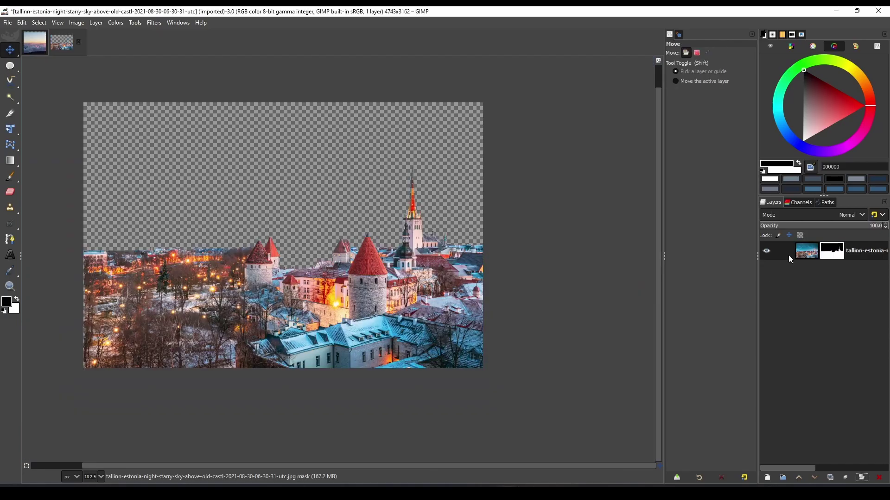
pyautogui.moveTo(384, 317); pyautogui.dragTo(334, 297)
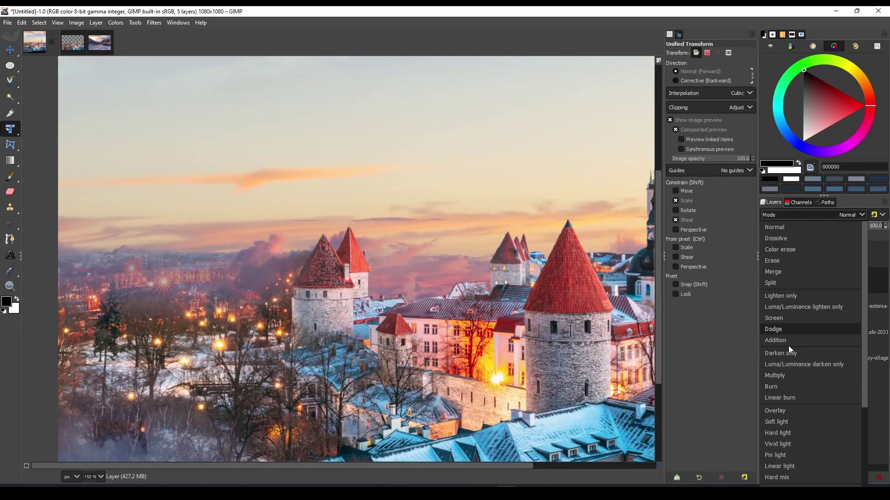
# - Set the roof paint layer to Lighten only and sample a paint colour for the tower roof
pyautogui.click(788, 345)
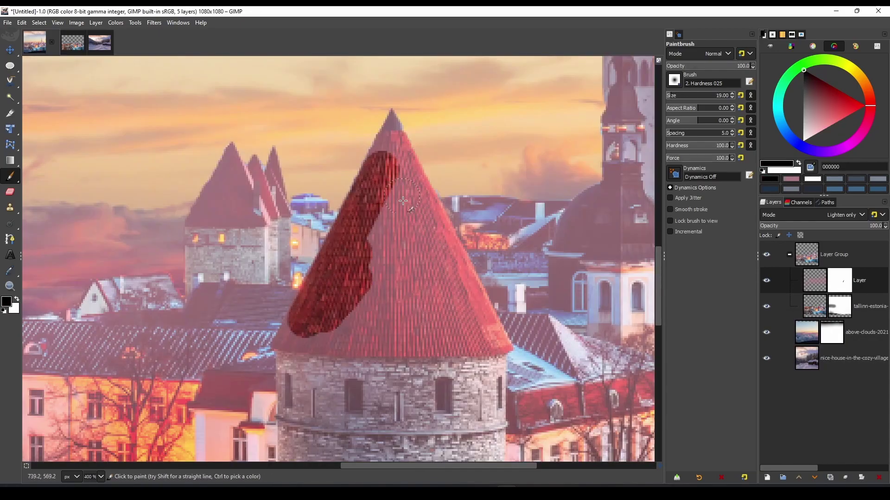
pyautogui.scroll(-3, 403, 201)
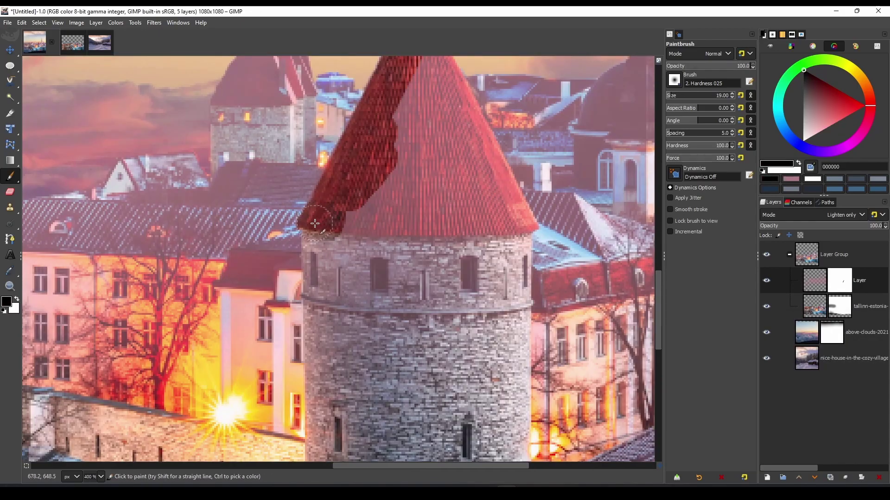
pyautogui.scroll(-2, 435, 420)
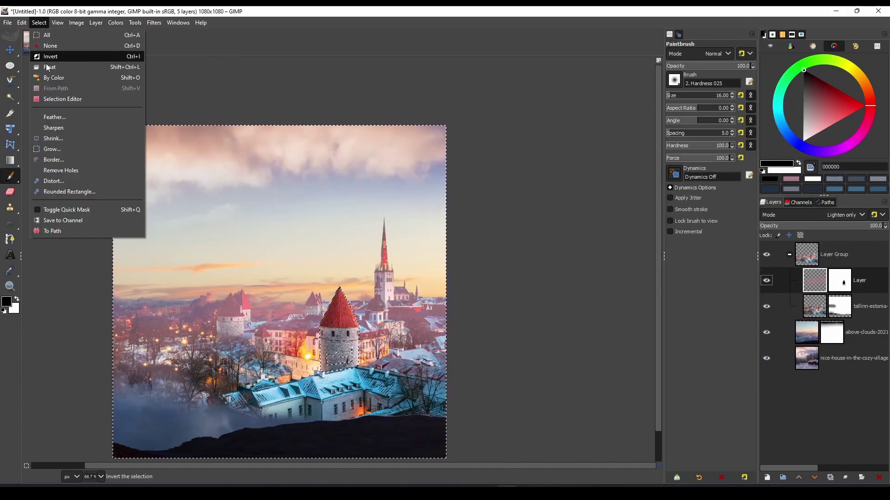
pyautogui.keyDown('ctrl'); pyautogui.click(275, 298); pyautogui.keyUp('ctrl')
pyautogui.press('2')
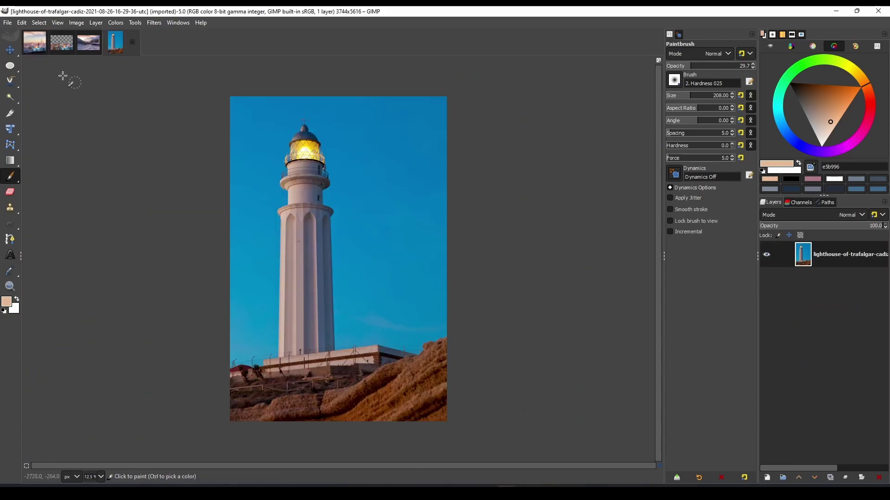
# - Shrink the pasted lighthouse and move it to the composite's left edge
pyautogui.press('u')
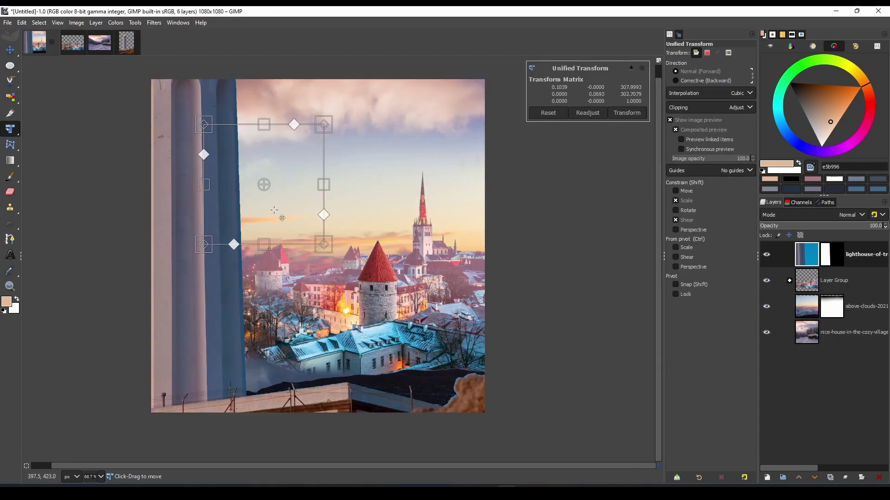
pyautogui.moveTo(274, 209); pyautogui.dragTo(214, 204)
pyautogui.press('+')
pyautogui.press('+')
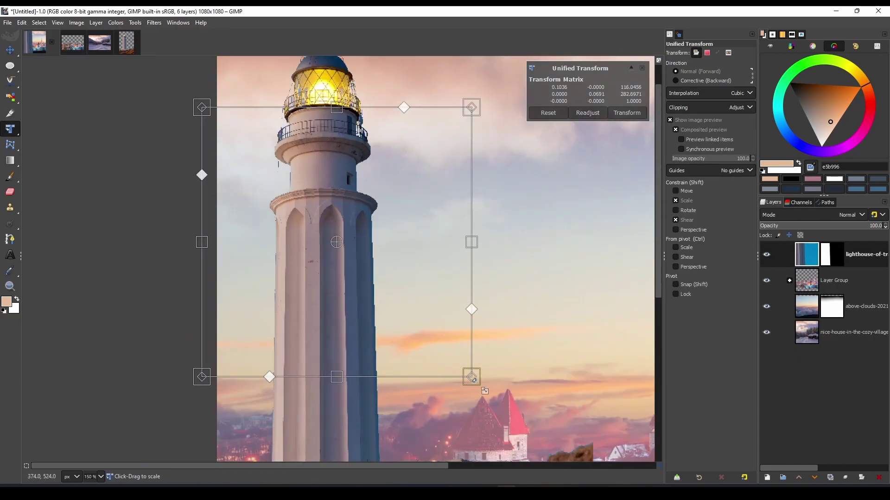
pyautogui.moveTo(473, 379); pyautogui.dragTo(387, 359)
pyautogui.press('-')
pyautogui.press('-')
pyautogui.press('-')
pyautogui.press('Return')
pyautogui.press('1')
# - Add a white layer mask to the lighthouse and paint black over its rocky base
pyautogui.click(862, 478)
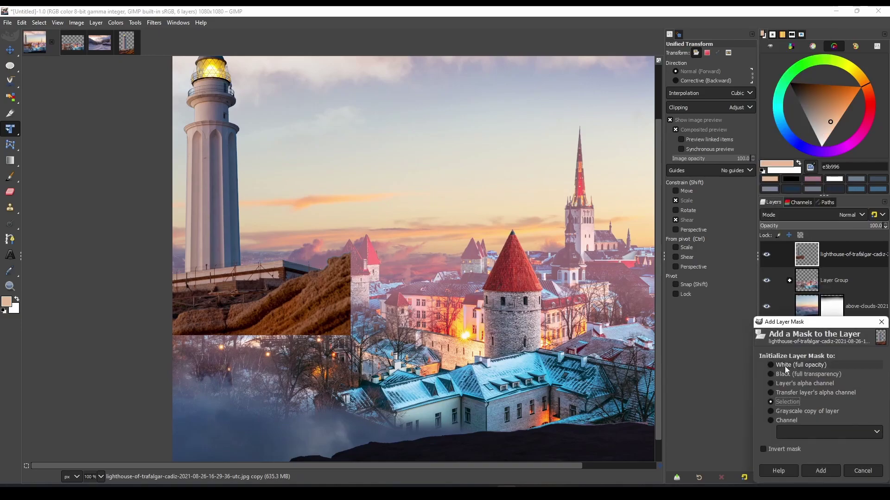
pyautogui.press('Return')
pyautogui.press('p')
pyautogui.press('d')
pyautogui.moveTo(304, 302); pyautogui.dragTo(218, 320)
pyautogui.press('+')
pyautogui.press('+')
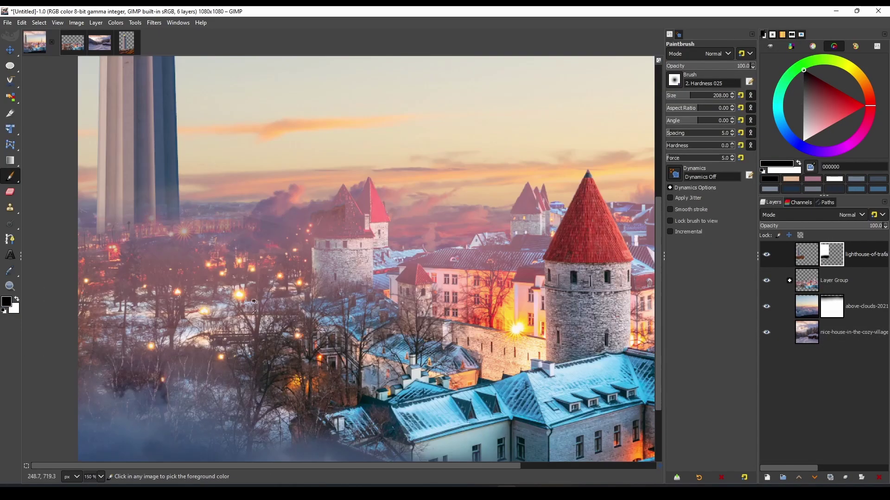
pyautogui.press('+')
pyautogui.press('+')
# - Mask away the remaining base edge so the lighthouse bottom blends into the town
pyautogui.scroll(-5, 504, 339)
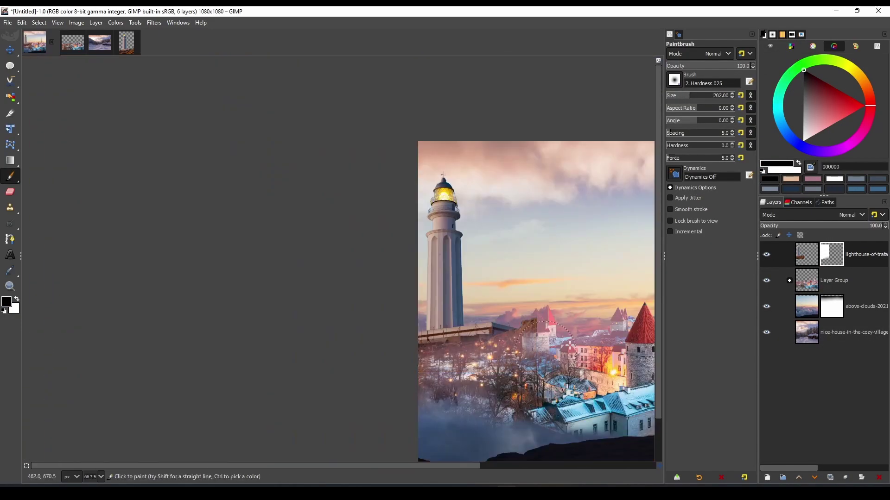
pyautogui.scroll(5, 569, 345)
pyautogui.moveTo(699, 95); pyautogui.dragTo(681, 95)
pyautogui.moveTo(46, 260); pyautogui.dragTo(361, 278)
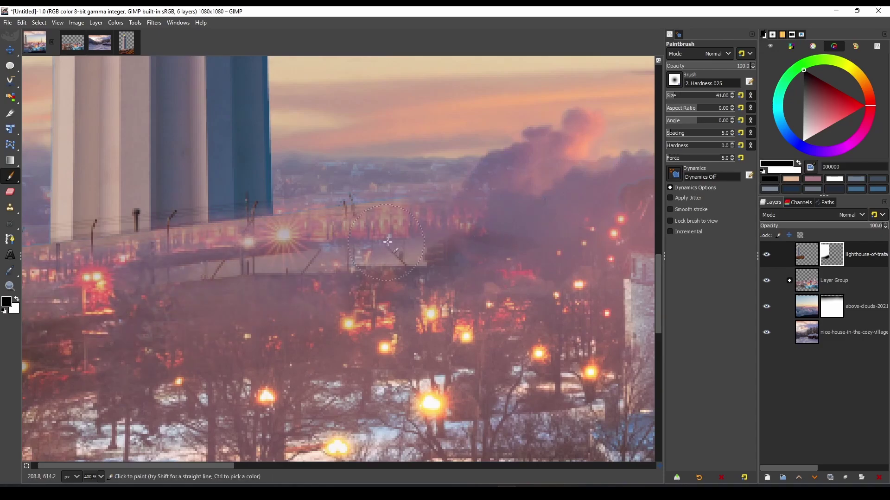
pyautogui.scroll(-8, 312, 222)
pyautogui.scroll(7, 206, 221)
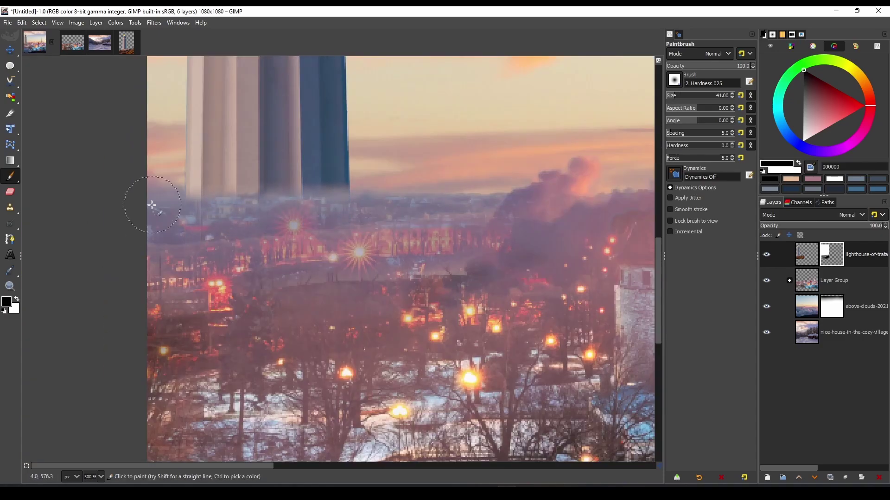
pyautogui.scroll(-3, 152, 205)
pyautogui.scroll(-1, 152, 205)
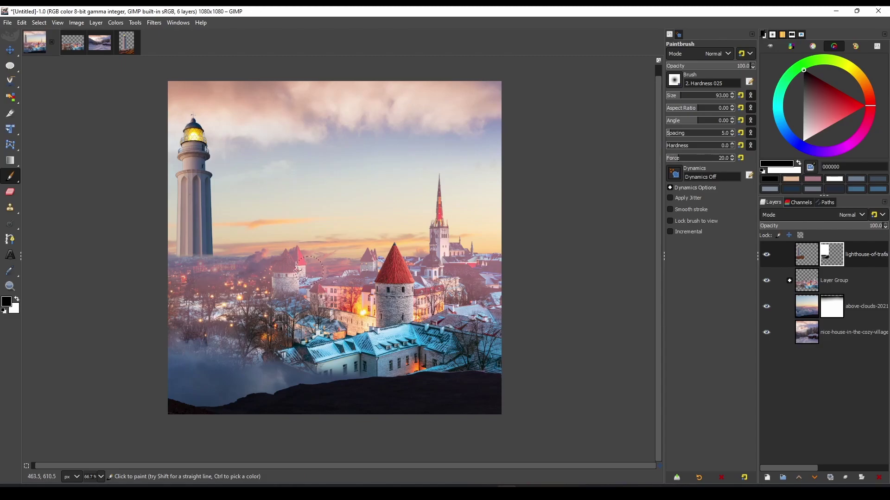
pyautogui.press('m')
pyautogui.scroll(-1, 298, 270)
pyautogui.scroll(1, 417, 260)
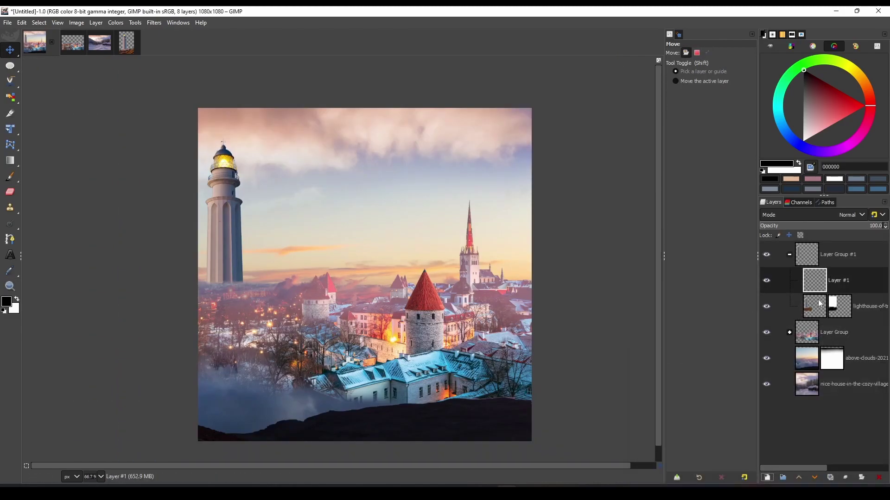
# - Set Layer #1 to Dodge and paint bright blue light over the lighthouse lamp
pyautogui.hotkey('ctrl', ',')
pyautogui.click(851, 215)
pyautogui.click(825, 338)
pyautogui.press('p')
pyautogui.click(6, 302)
pyautogui.click(123, 379)
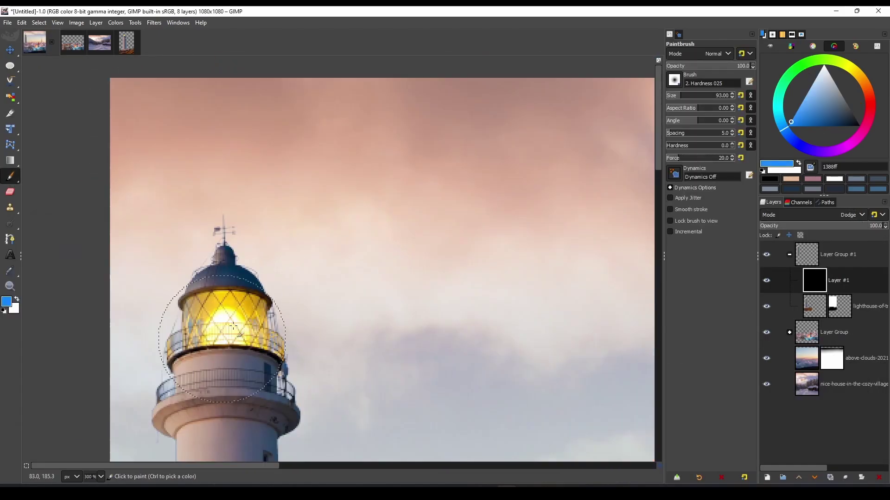
# - Clear Layer #1's black fill and switch it to LCh Color blending
pyautogui.press('Delete')
pyautogui.click(851, 215)
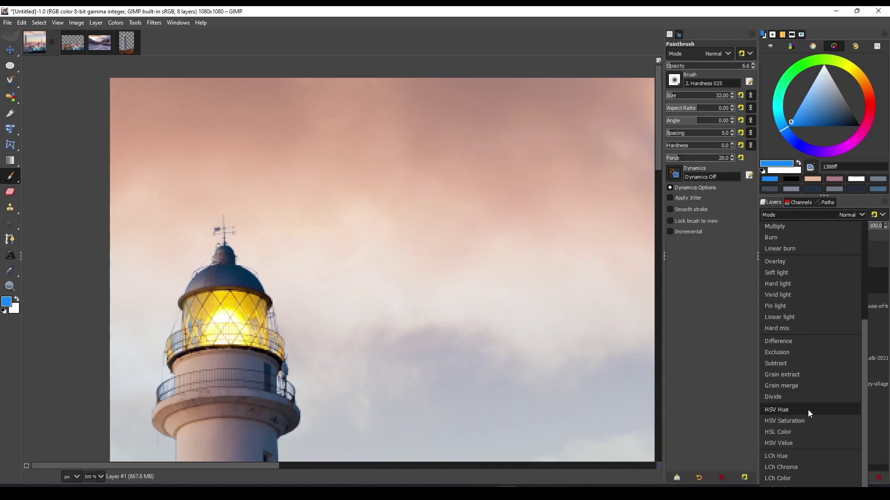
pyautogui.click(808, 411)
pyautogui.hotkey('shift', 'ctrl', 'j')
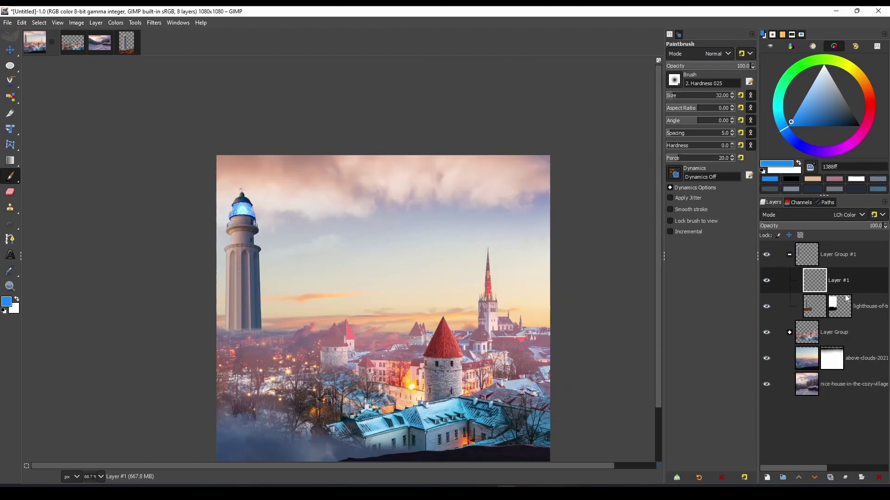
pyautogui.press('m')
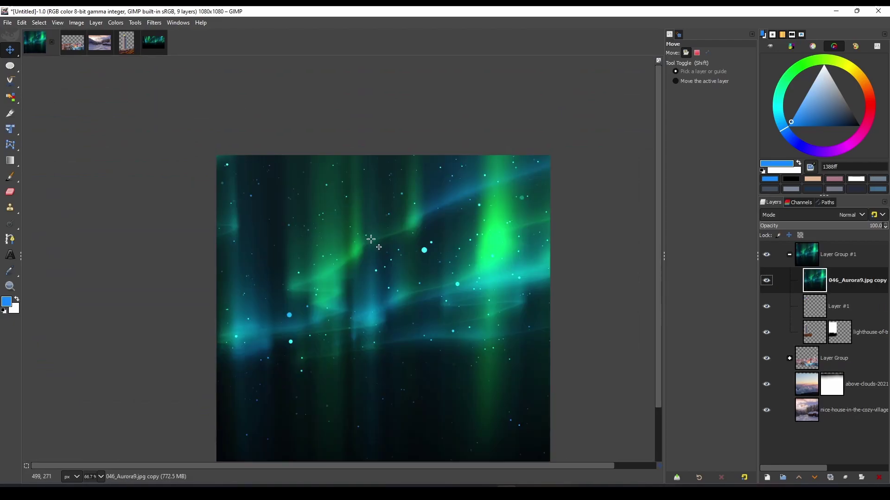
# - Shrink the aurora layer and squash it into the upper sky
pyautogui.hotkey('shift', 't')
pyautogui.press('-')
pyautogui.press('-')
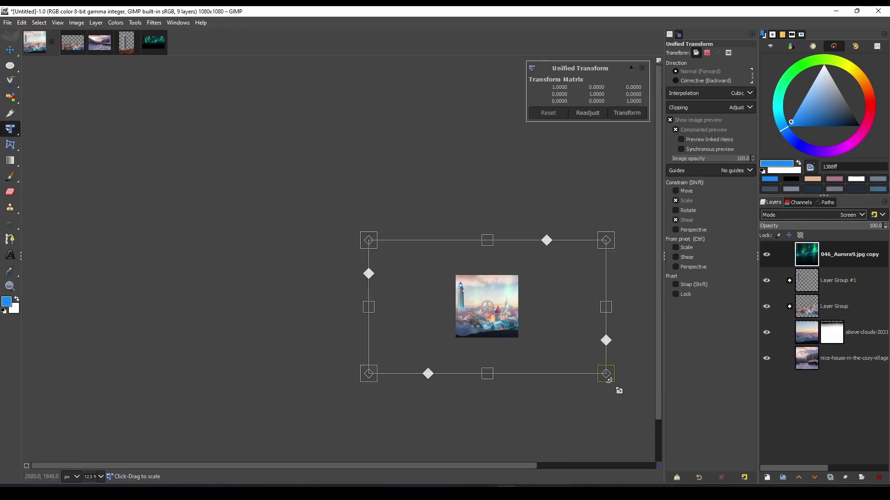
pyautogui.moveTo(617, 389); pyautogui.dragTo(481, 331)
pyautogui.scroll(2, 481, 331)
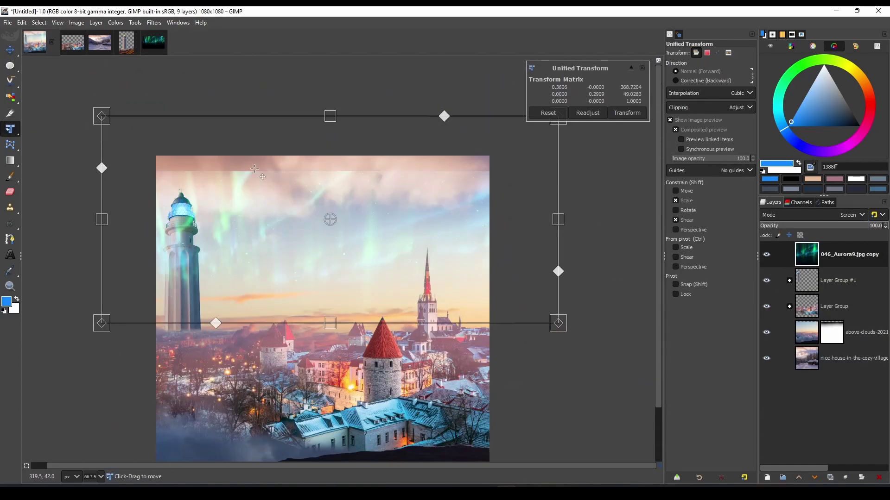
pyautogui.scroll(-2, 323, 259)
pyautogui.scroll(2, 324, 259)
pyautogui.moveTo(302, 254); pyautogui.dragTo(305, 219)
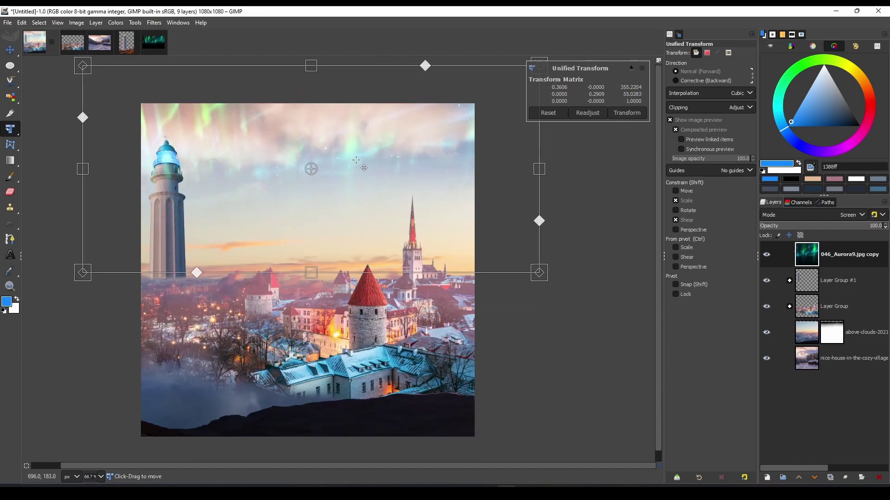
pyautogui.press('Return')
pyautogui.press('m')
pyautogui.press('1')
pyautogui.click(852, 215)
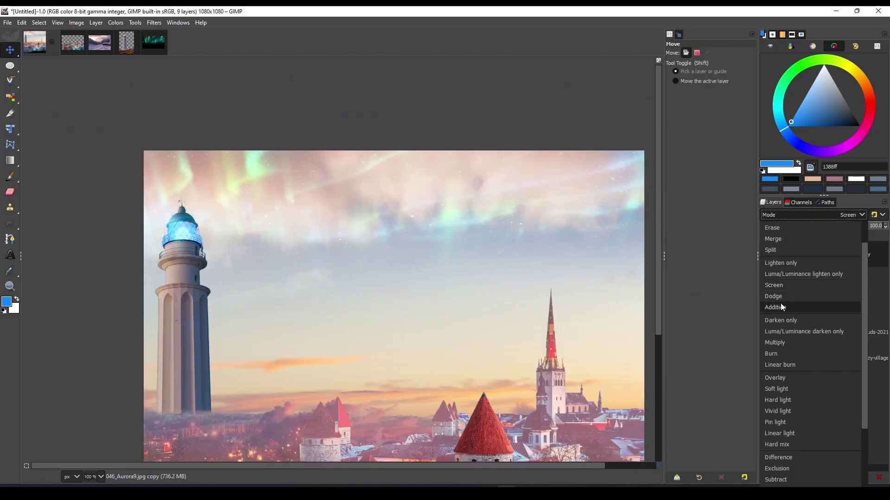
# - Blend the aurora in Addition mode, hide the upper groups, and select the above-clouds layer
pyautogui.click(794, 308)
pyautogui.scroll(-4, 464, 301)
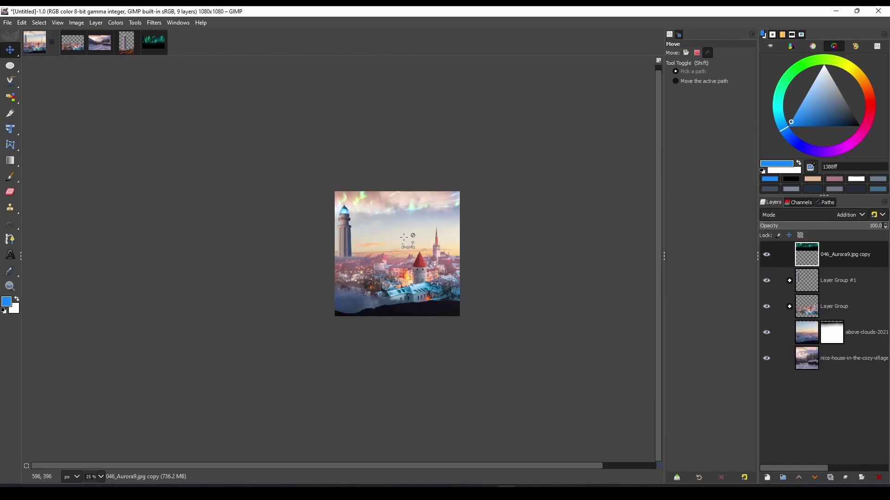
pyautogui.scroll(2, 465, 300)
pyautogui.click(807, 332)
pyautogui.click(766, 306)
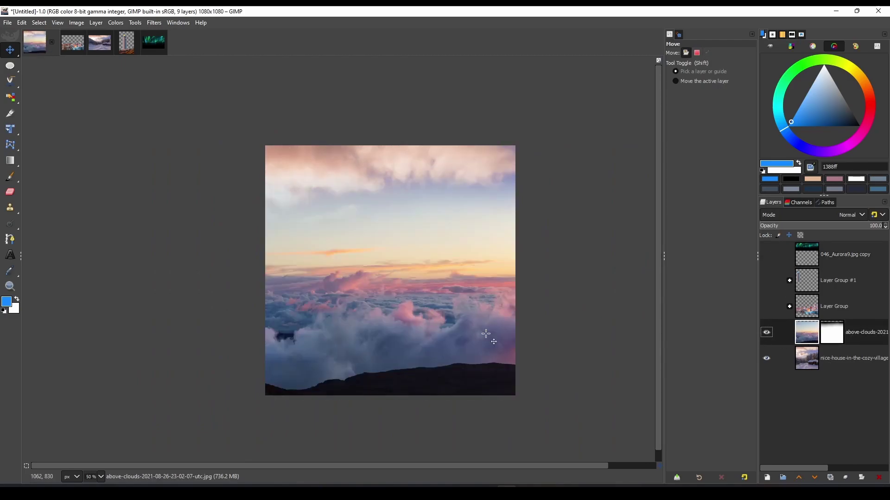
# - Select along the cloud horizon and paint black on the mask to reveal the village
pyautogui.press('1')
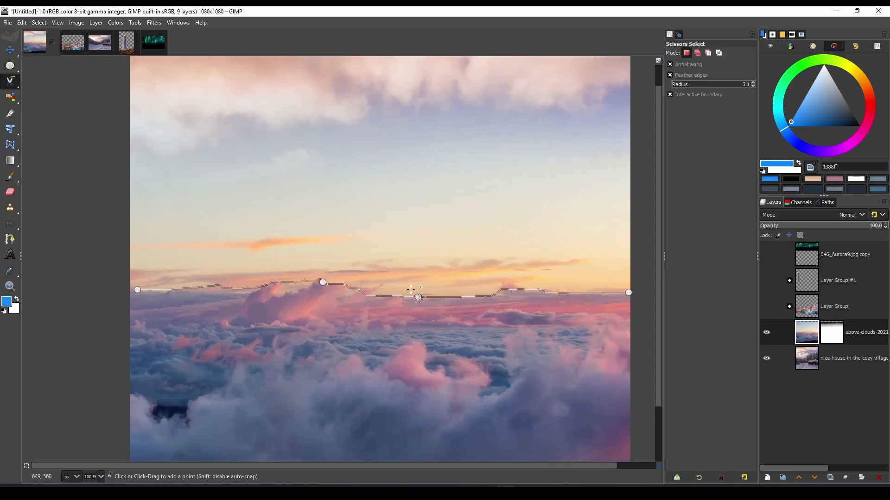
pyautogui.click(507, 283)
pyautogui.scroll(-2, 569, 329)
pyautogui.click(353, 310)
pyautogui.press('Return')
pyautogui.press('1')
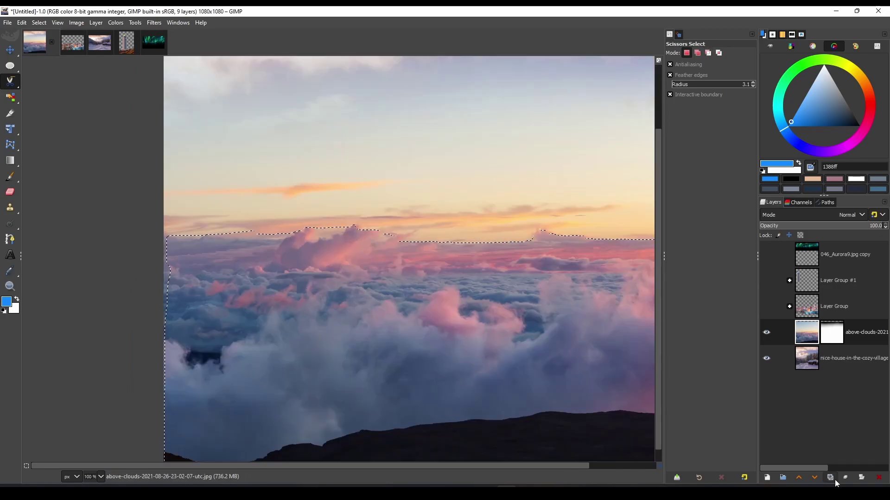
pyautogui.press('p')
pyautogui.press('d')
pyautogui.moveTo(408, 331); pyautogui.dragTo(328, 334)
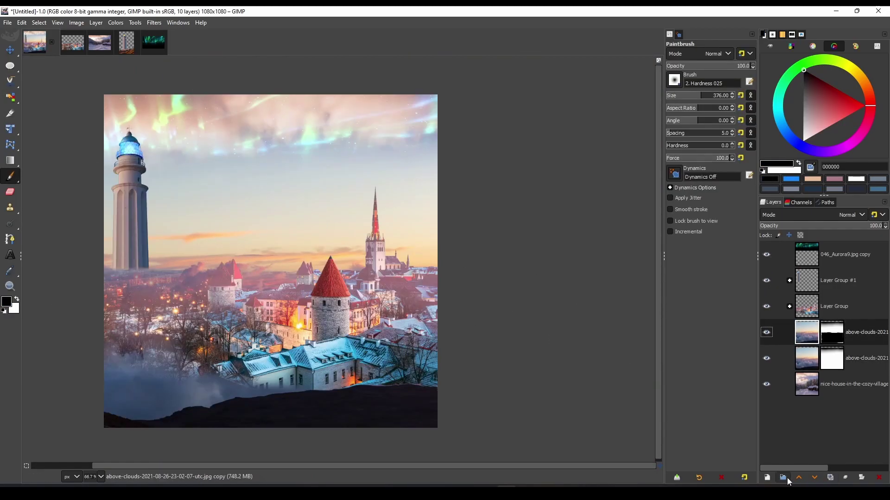
# - Add a black Multiply layer at 2.3 opacity in a new group; balance midtones 5.9 red, 15.3 blue
pyautogui.click(782, 477)
pyautogui.keyDown('shift'); pyautogui.click(767, 477); pyautogui.keyUp('shift')
pyautogui.click(850, 215)
pyautogui.click(829, 370)
pyautogui.moveTo(880, 226); pyautogui.dragTo(762, 227)
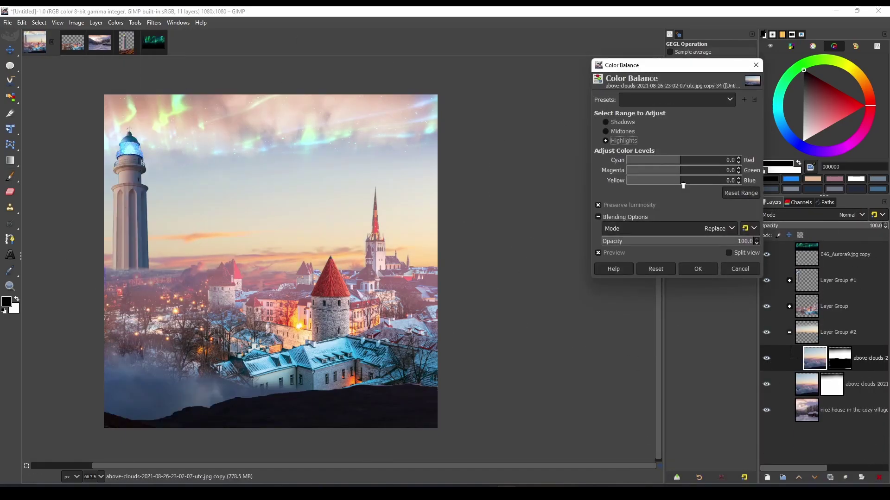
pyautogui.click(605, 131)
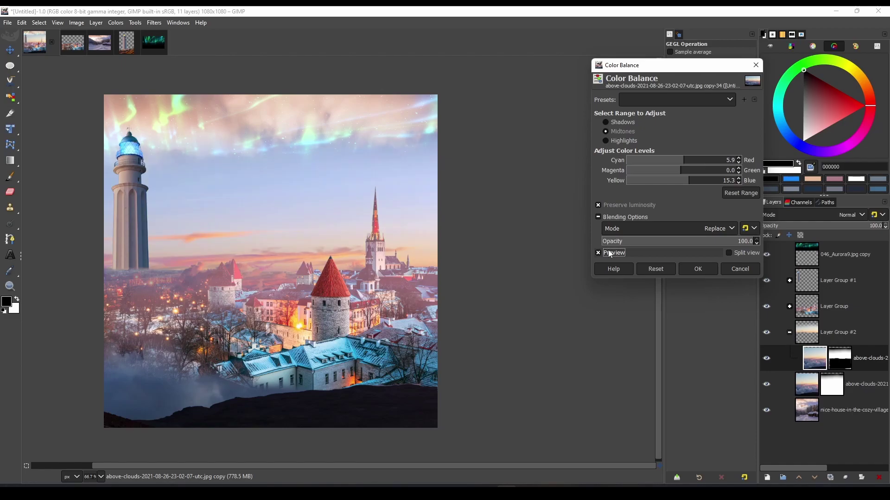
pyautogui.click(737, 270)
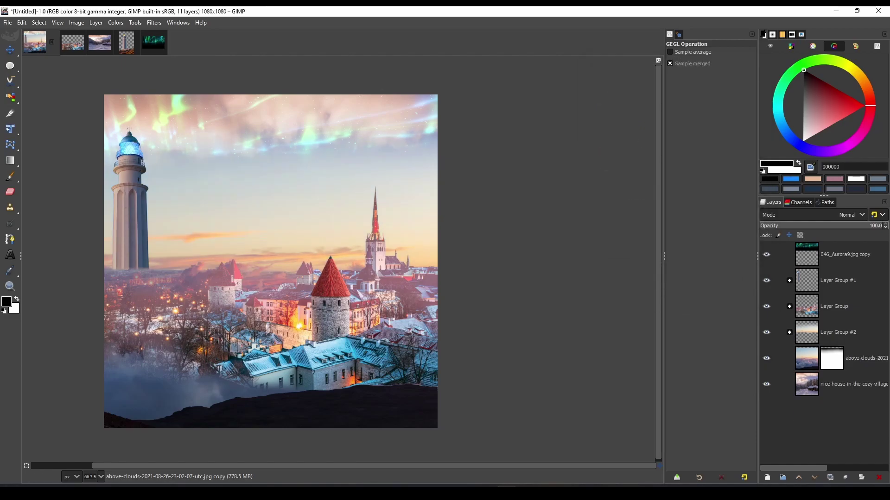
# - Add 046_Aurora7.jpg as a Screen layer at 90.2% opacity with a white mask
pyautogui.click(850, 215)
pyautogui.click(784, 338)
pyautogui.click(787, 226)
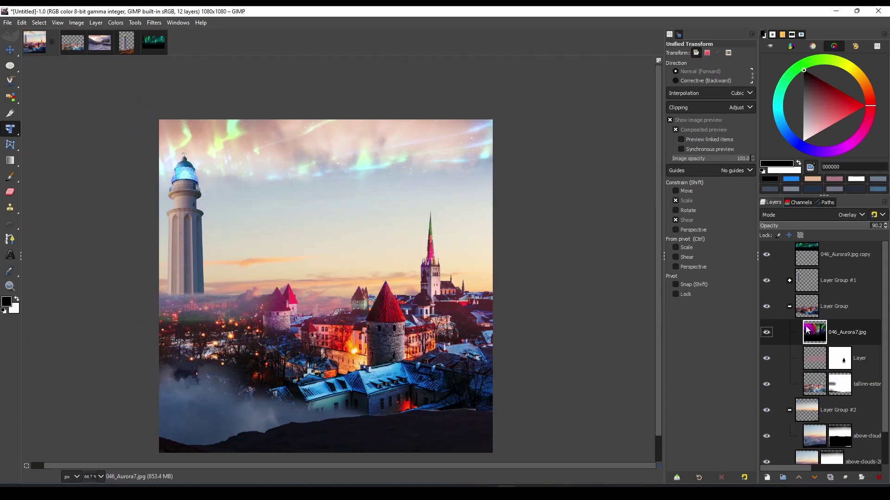
pyautogui.click(779, 321)
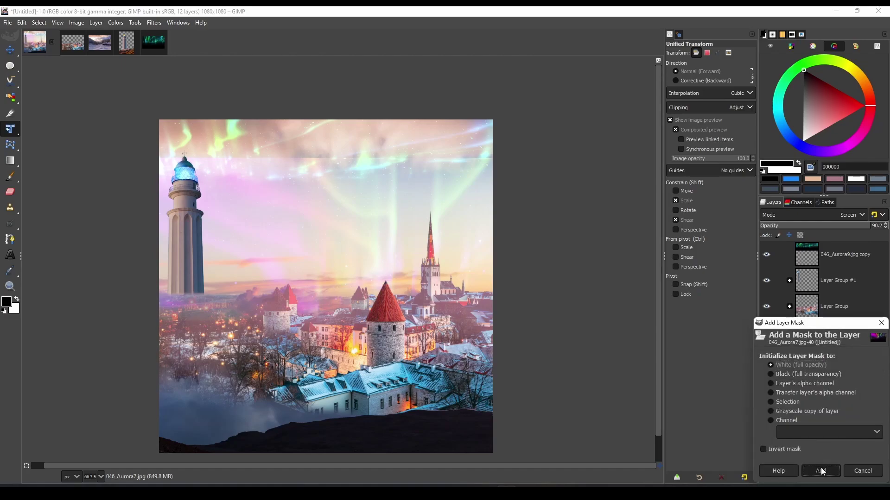
pyautogui.click(821, 471)
# - Switch to the Paintbrush and zoom to view the town at actual size
pyautogui.press('p')
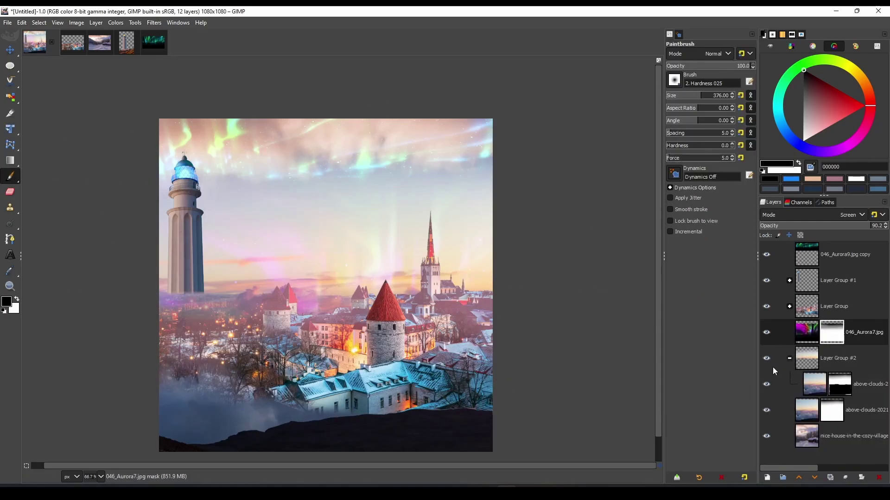
pyautogui.press('-')
pyautogui.press('+')
pyautogui.press('+')
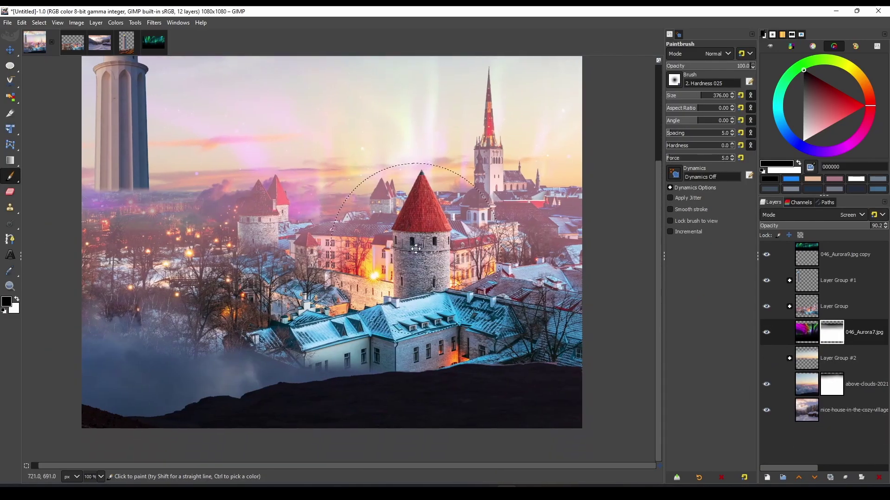
pyautogui.hotkey('shift', 'f')
pyautogui.click(791, 285)
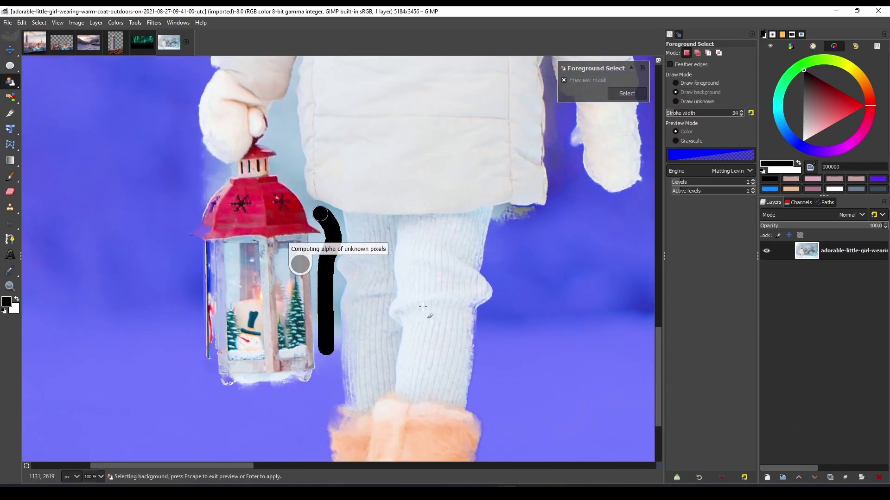
# - Mark the gap beside the lantern as background and clean leftover background near the coat collar
pyautogui.moveTo(306, 274); pyautogui.dragTo(294, 230)
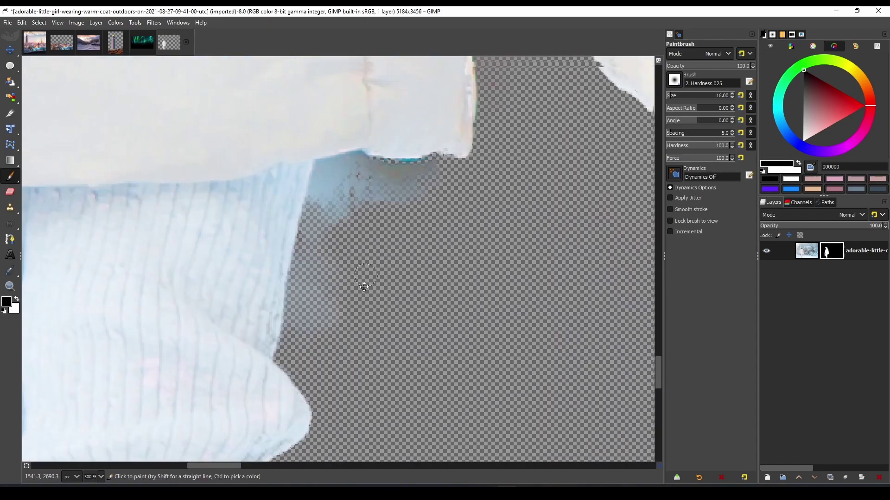
pyautogui.moveTo(452, 198); pyautogui.dragTo(358, 185)
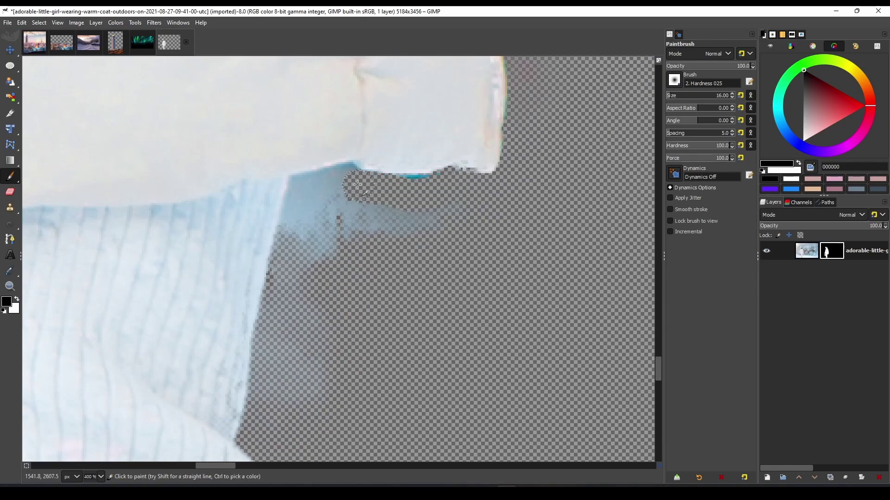
pyautogui.scroll(-3, 295, 254)
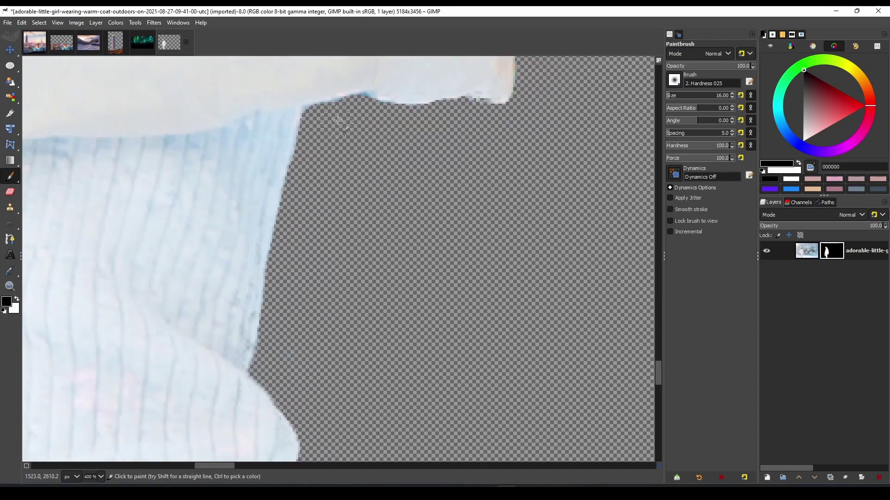
pyautogui.press('x')
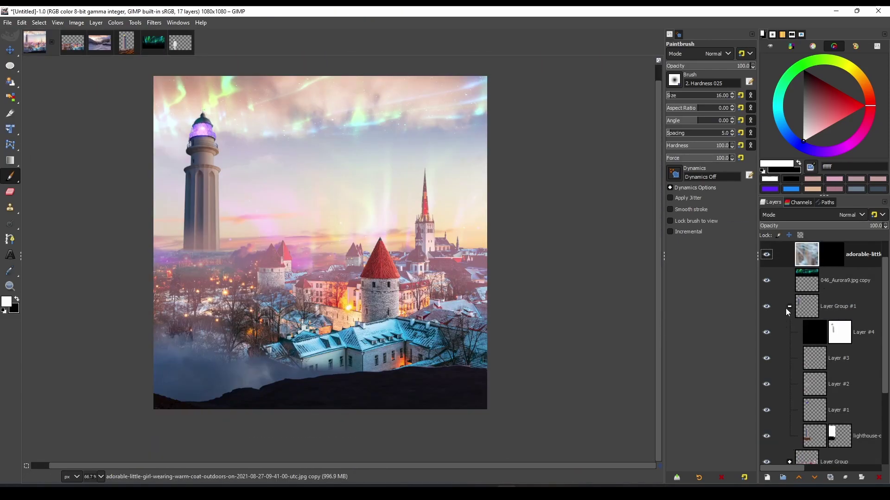
# - Scale and place the girl-and-lantern layer over the town
pyautogui.click(789, 307)
pyautogui.hotkey('shift', 't')
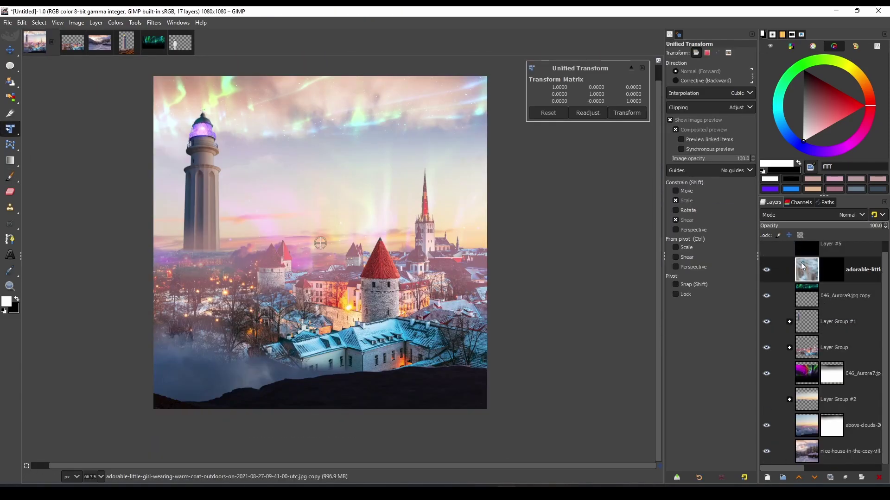
pyautogui.click(580, 114)
pyautogui.moveTo(417, 240); pyautogui.dragTo(491, 259)
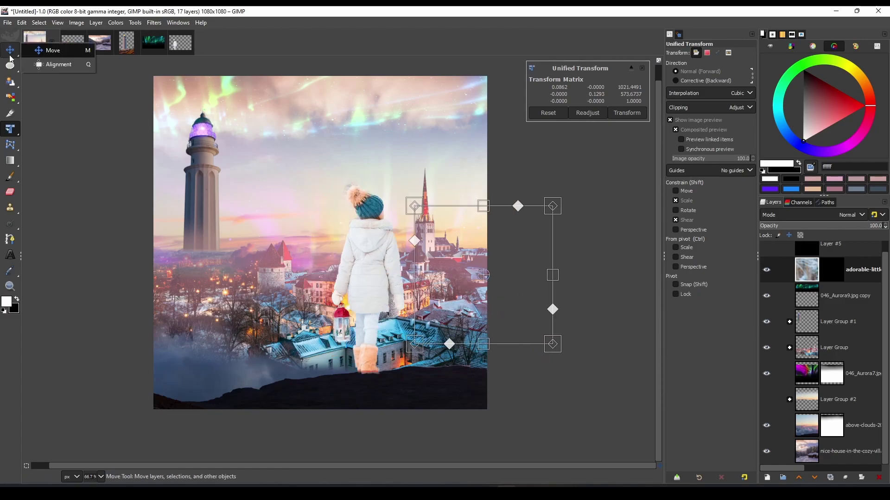
pyautogui.press('Return')
# - Shrink the girl further so she stands on the dark foreground ledge
pyautogui.rightClick(9, 129)
pyautogui.click(67, 129)
pyautogui.click(641, 212)
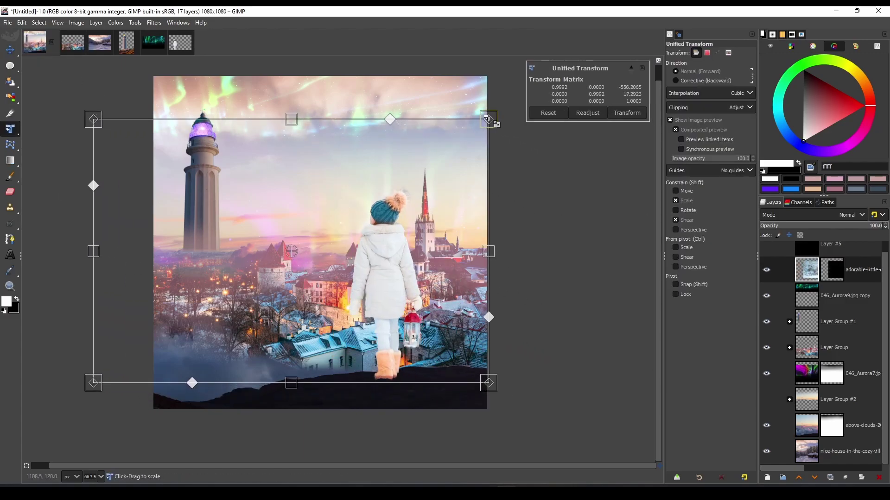
pyautogui.moveTo(491, 119); pyautogui.dragTo(435, 159)
pyautogui.press('Return')
# - Hide the girl layer and lower the Multiply darkening layer to about half opacity
pyautogui.click(767, 270)
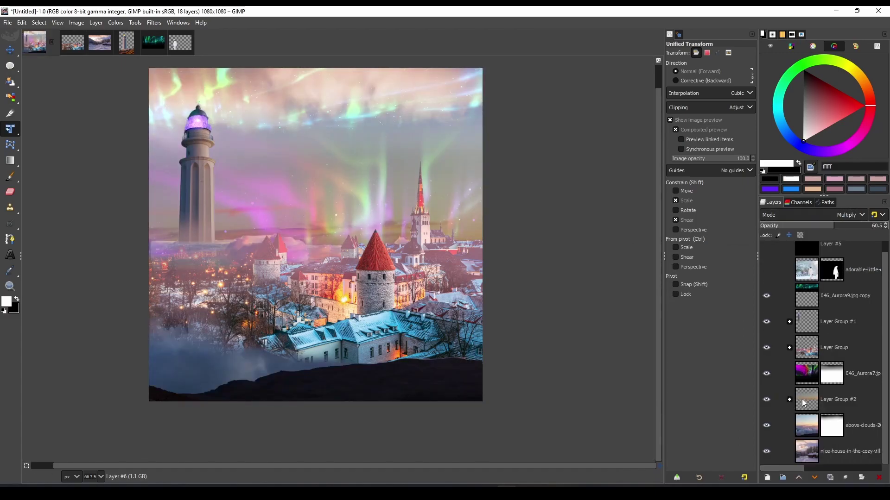
pyautogui.click(767, 347)
pyautogui.moveTo(871, 225); pyautogui.dragTo(835, 228)
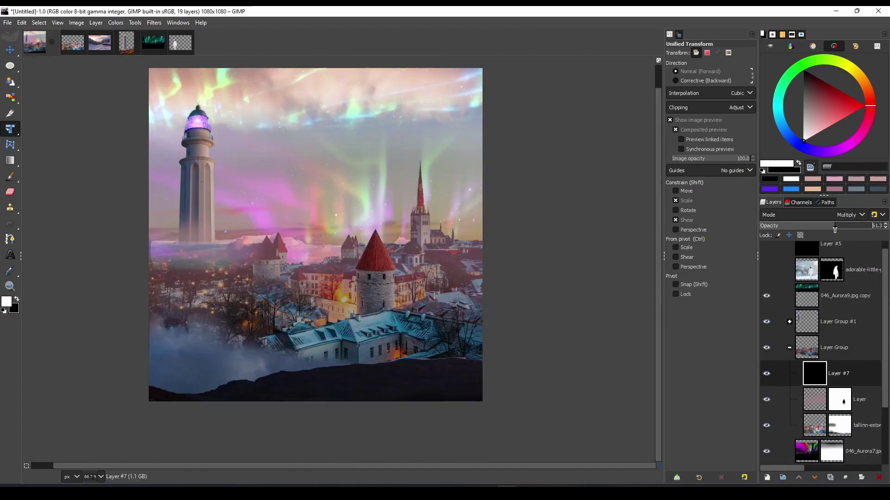
# - Hide the town layer group and lower the Paintbrush force for soft painting on the Layer #9 mask
pyautogui.click(766, 347)
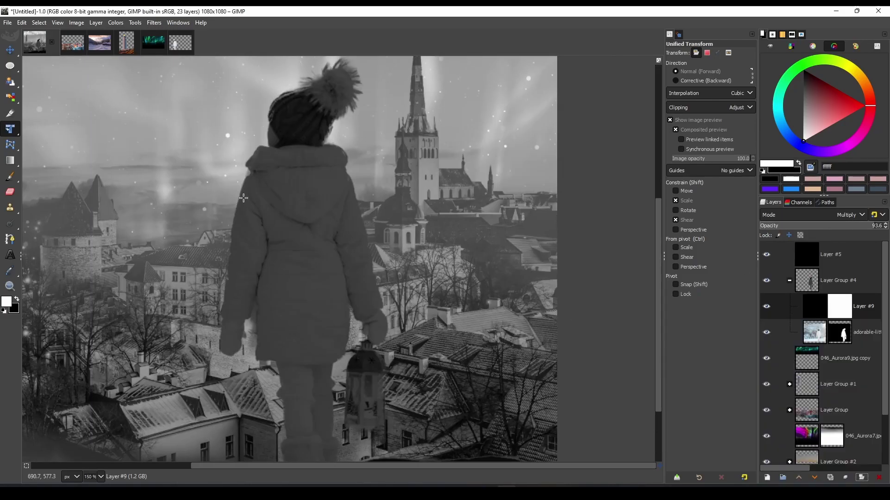
pyautogui.press('p')
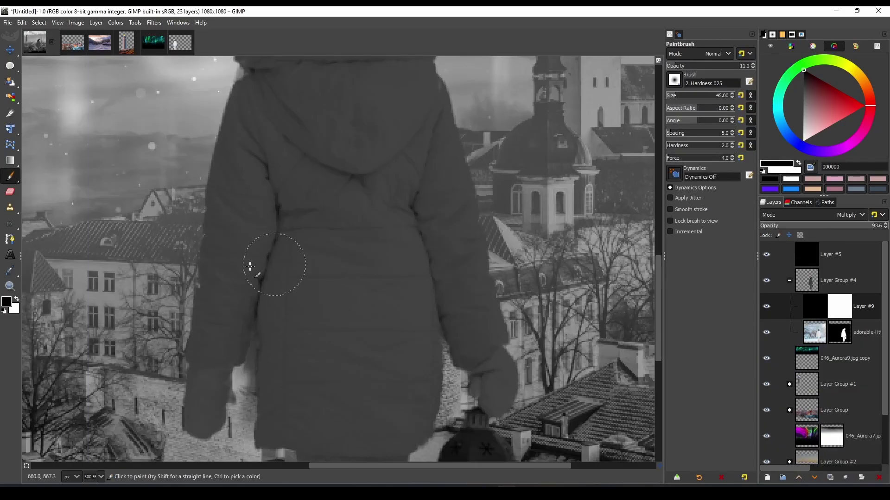
pyautogui.scroll(5, 250, 266)
pyautogui.scroll(3, 278, 157)
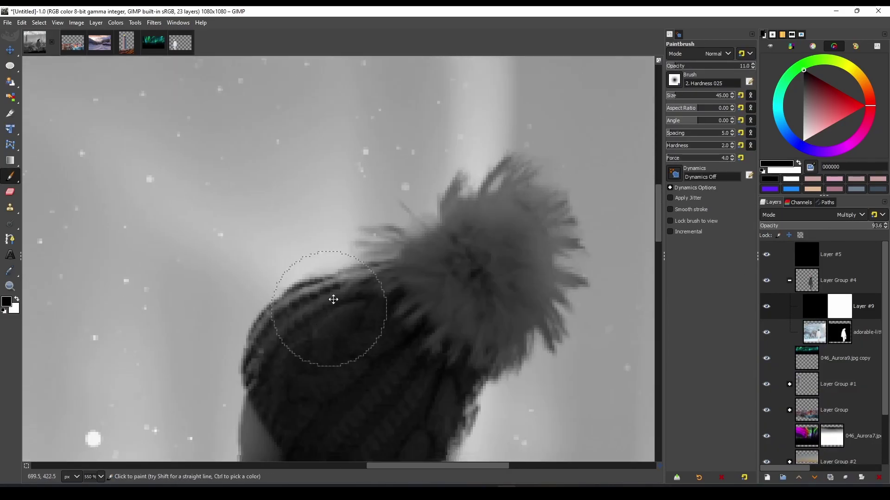
pyautogui.scroll(-5, 296, 278)
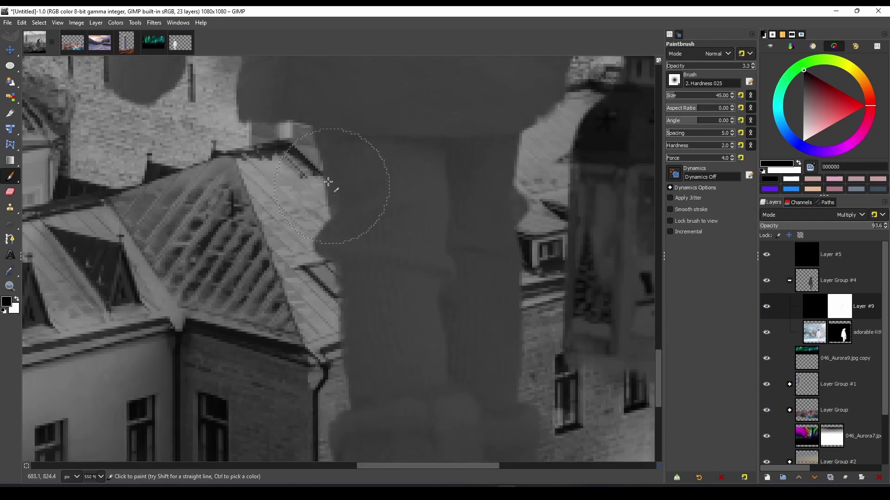
pyautogui.scroll(-3, 342, 260)
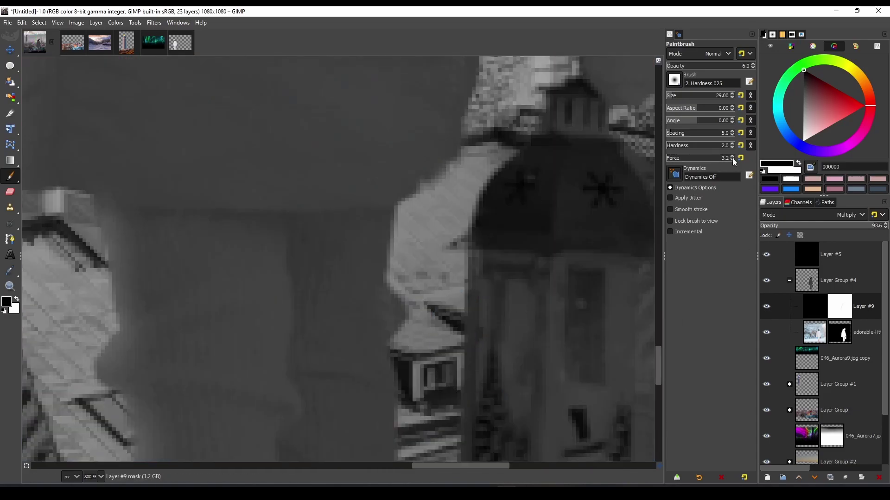
pyautogui.doubleClick(732, 160)
# - Softly paint the girl's coat and hat edges on the Layer #9 mask in white, with the black-and-white preview hidden
pyautogui.scroll(-3, 410, 217)
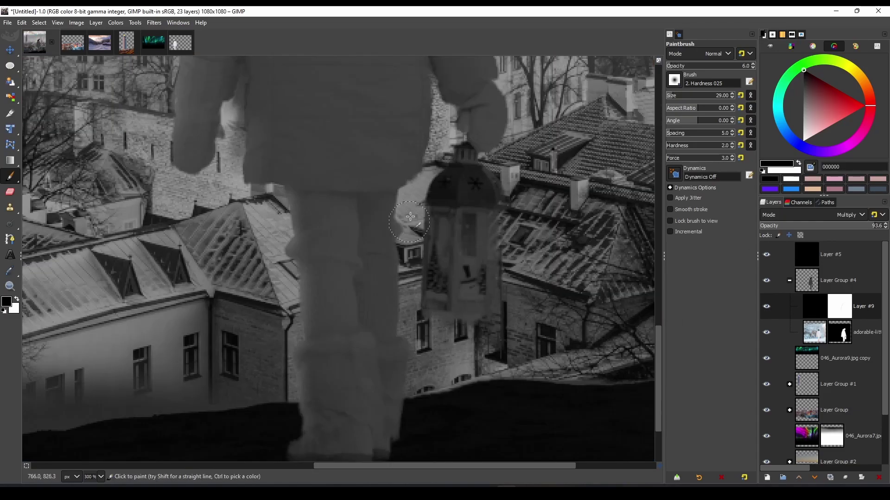
pyautogui.scroll(2, 510, 111)
pyautogui.scroll(5, 491, 269)
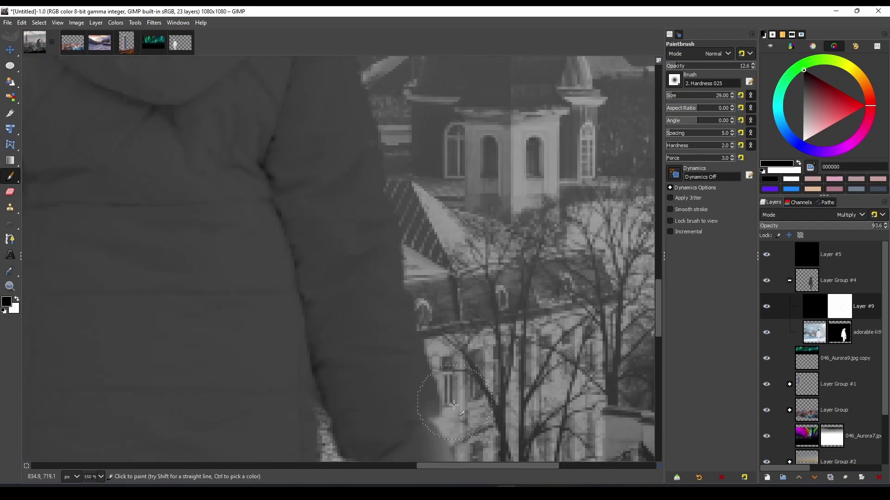
pyautogui.scroll(3, 387, 238)
pyautogui.scroll(3, 387, 239)
pyautogui.scroll(3, 357, 302)
pyautogui.scroll(-2, 357, 303)
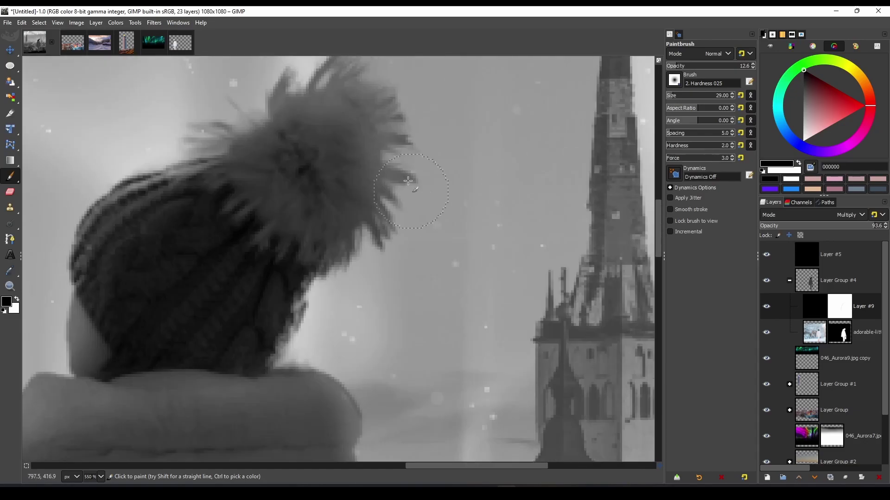
pyautogui.scroll(-2, 238, 338)
pyautogui.click(766, 254)
pyautogui.scroll(1, 473, 256)
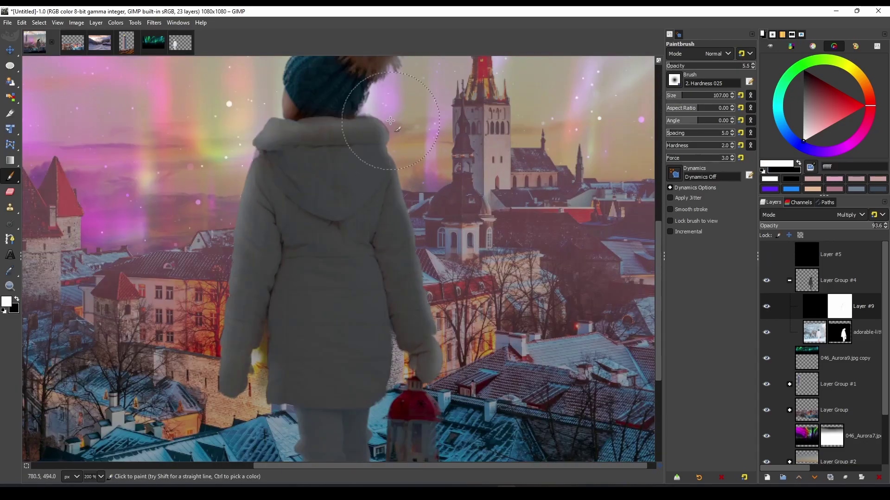
pyautogui.scroll(-1, 391, 121)
pyautogui.scroll(-2, 430, 343)
pyautogui.scroll(3, 284, 317)
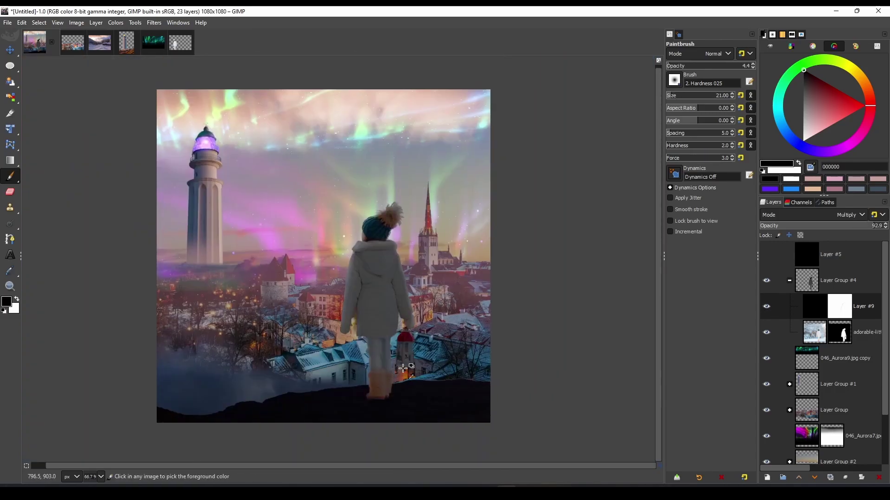
pyautogui.press('x')
pyautogui.scroll(-3, 382, 292)
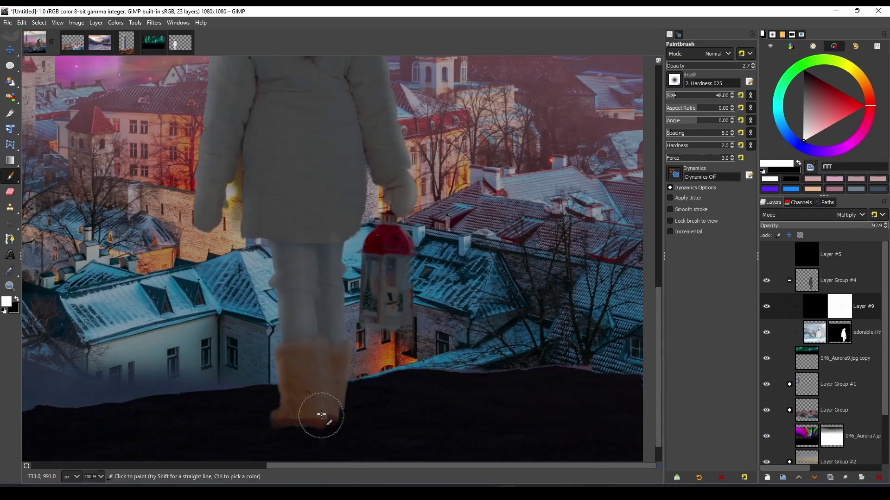
# - Add Layer #10 and paint a shadow beneath the girl's boots
pyautogui.hotkey('shift', 'ctrl', 'n')
pyautogui.scroll(2, 321, 414)
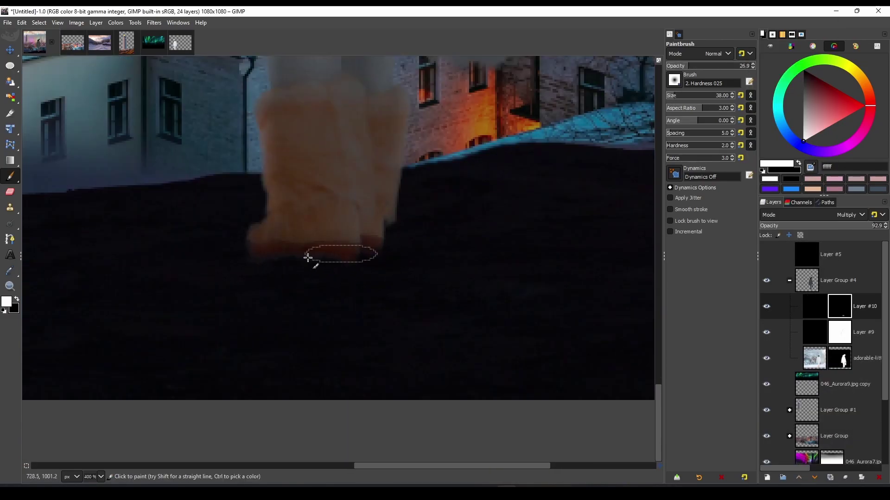
pyautogui.scroll(-1, 275, 252)
pyautogui.hscroll(1, 348, 243)
# - Add Layer #11 as another shading layer in the girl's group
pyautogui.scroll(-5, 319, 249)
pyautogui.hotkey('shift', 'ctrl', 'n')
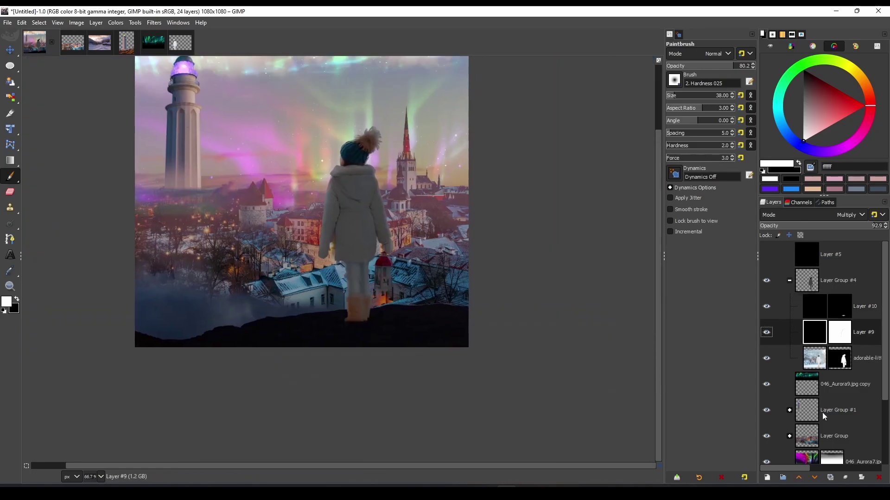
pyautogui.scroll(1, 397, 282)
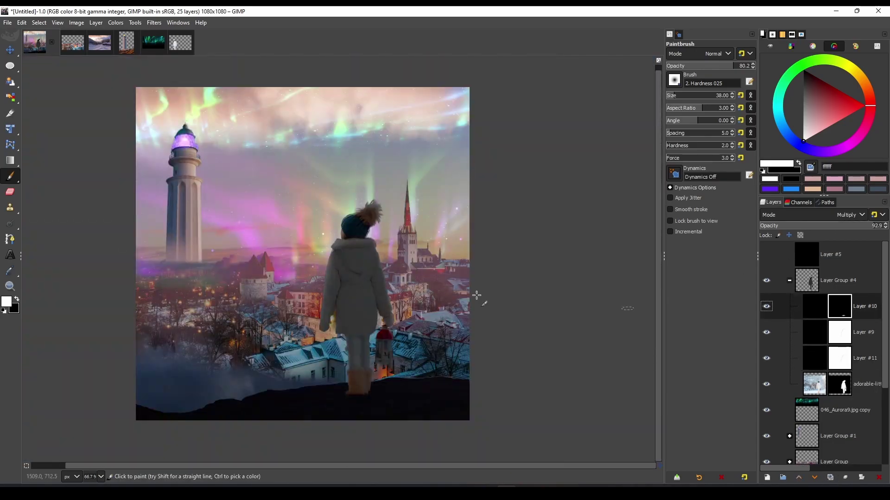
pyautogui.scroll(1, 461, 364)
pyautogui.scroll(-2, 461, 364)
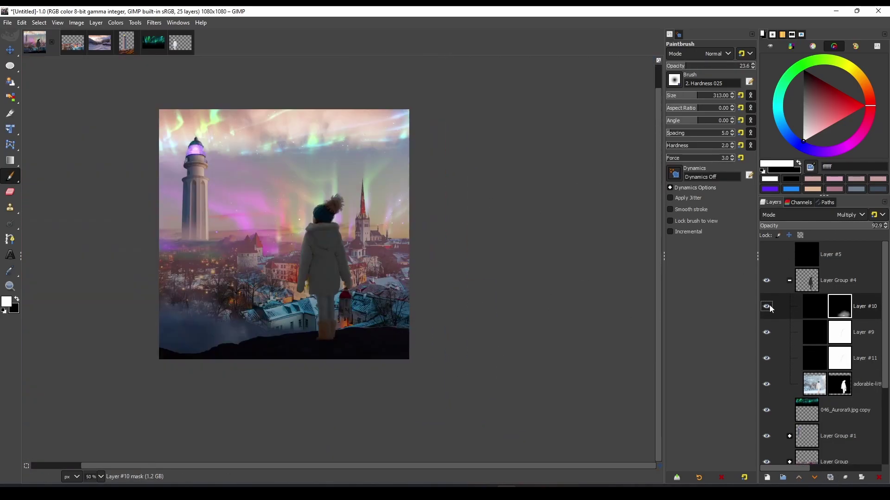
pyautogui.press('m')
# - Hide the girl's group and add Dodge-blended Layer #12 inside Layer Group #1
pyautogui.scroll(1, 537, 302)
pyautogui.click(766, 280)
pyautogui.click(789, 281)
pyautogui.click(789, 332)
pyautogui.click(766, 477)
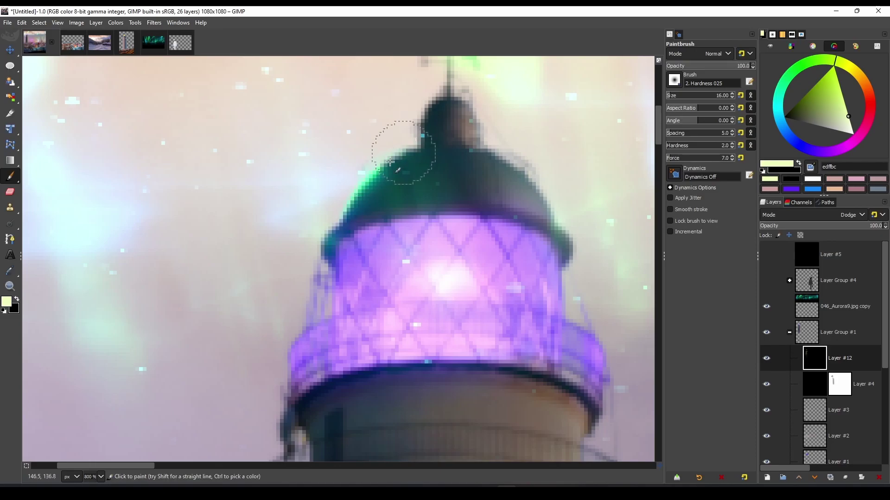
# - Set up a black Multiply Layer #4 for lighthouse shading, undoing a stray layer group
pyautogui.scroll(-2, 497, 172)
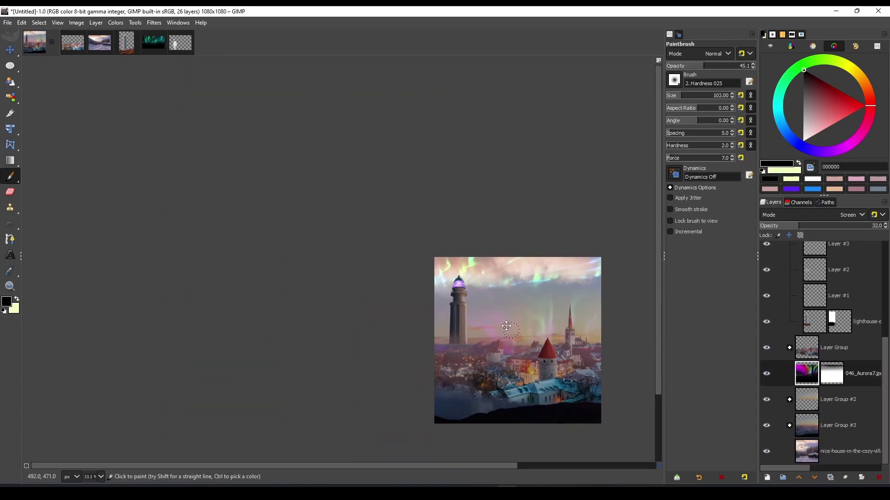
pyautogui.click(766, 374)
pyautogui.click(848, 215)
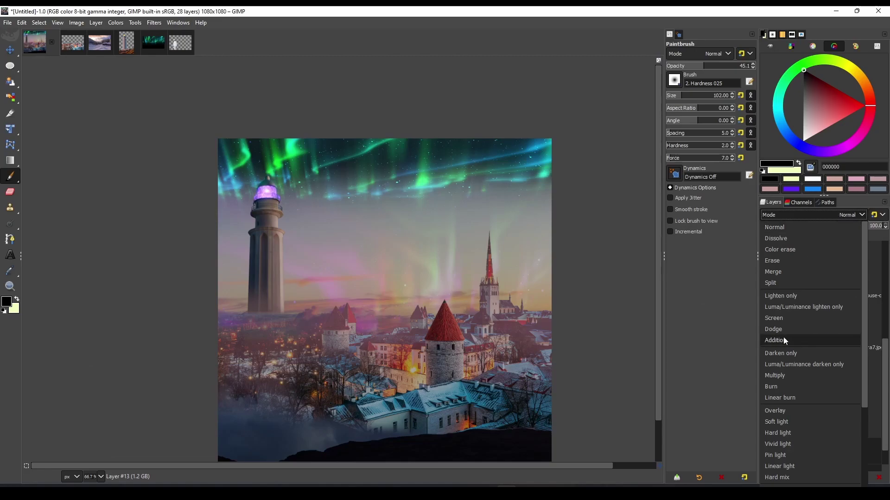
pyautogui.click(783, 337)
pyautogui.press('1')
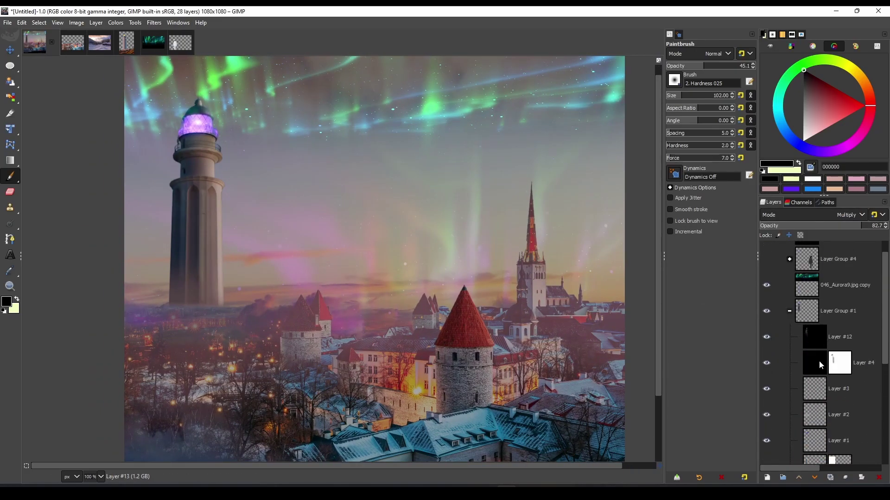
pyautogui.hotkey('ctrl', 'z')
pyautogui.hotkey('ctrl', 'y')
pyautogui.hotkey('ctrl', 'y')
pyautogui.hotkey('ctrl', 'y')
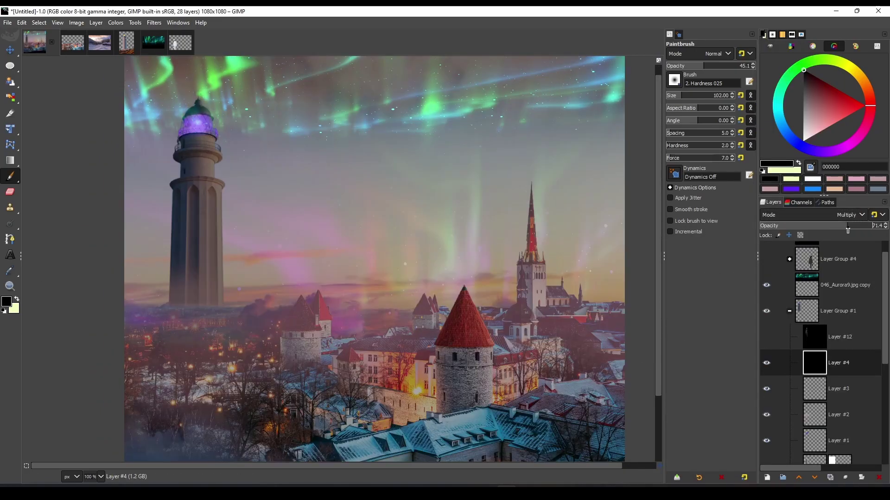
pyautogui.press('x')
pyautogui.press('3')
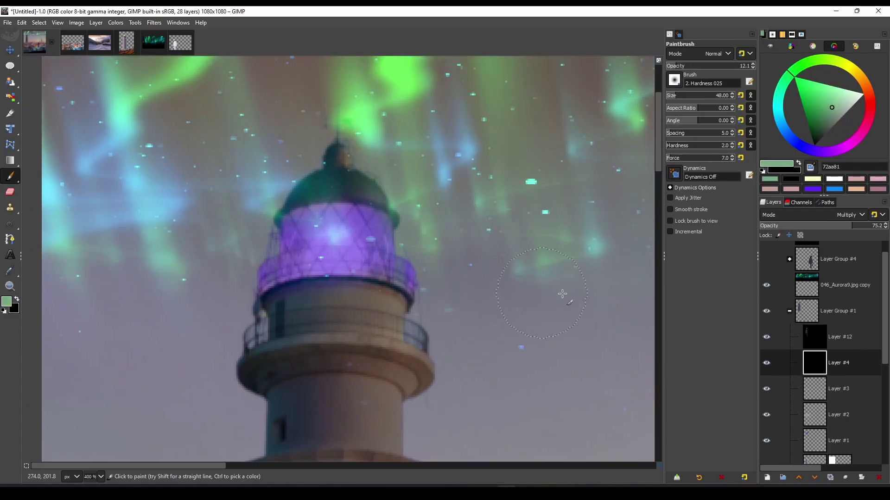
# - Paint light onto the lighthouse top and base on Dodge Layer #12
pyautogui.press('pageup')
pyautogui.scroll(-5, 463, 278)
pyautogui.press('-')
pyautogui.scroll(-5, 361, 331)
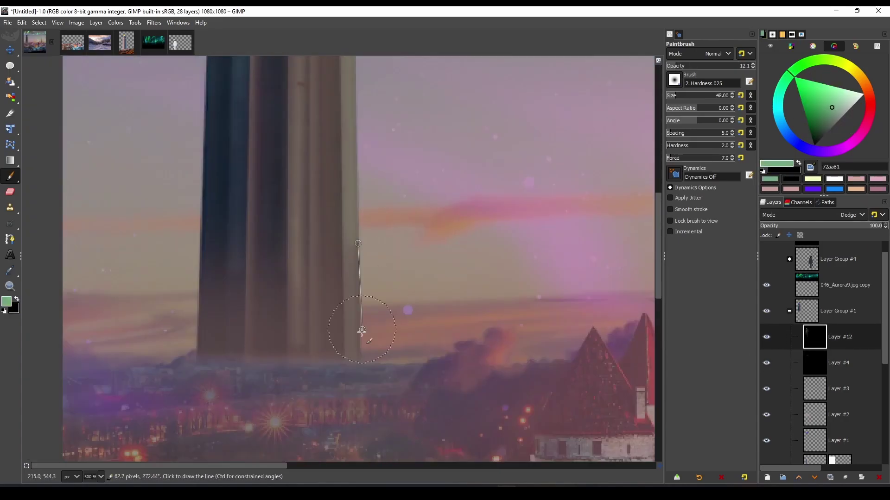
pyautogui.scroll(5, 362, 331)
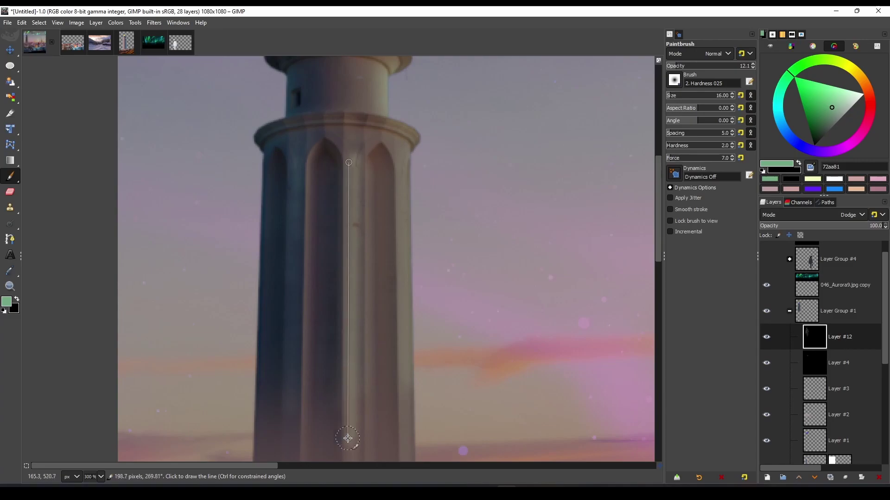
pyautogui.scroll(1, 774, 261)
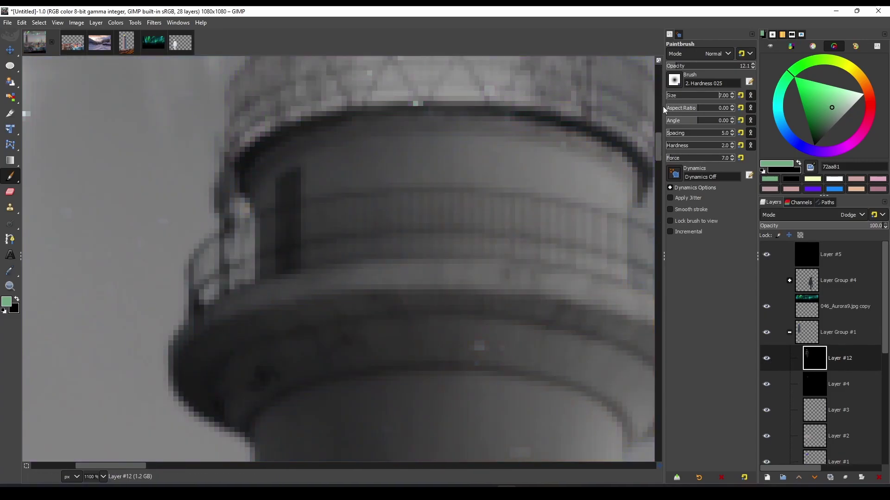
pyautogui.press('`')
pyautogui.press('`')
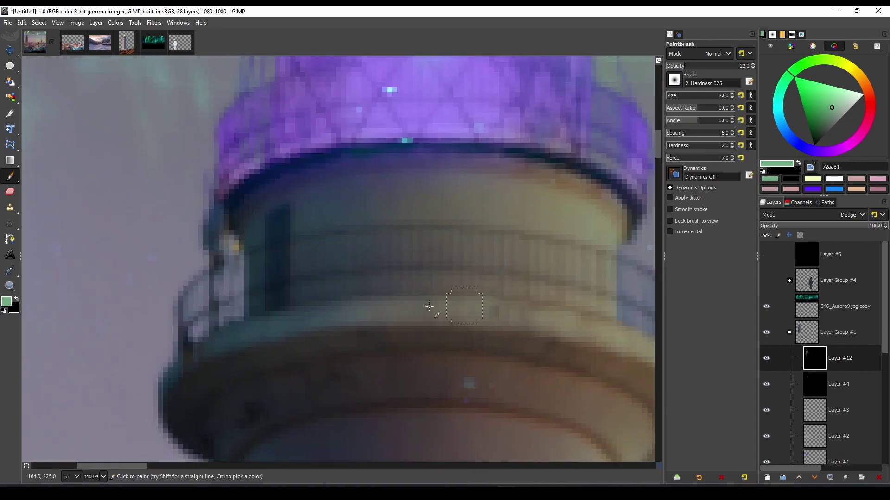
# - Paint shade on Layer #4, then preview a −114.1 hue shift on a duplicated aurora layer
pyautogui.press('pagedown')
pyautogui.scroll(-5, 232, 324)
pyautogui.scroll(-5, 278, 315)
pyautogui.scroll(8, 279, 312)
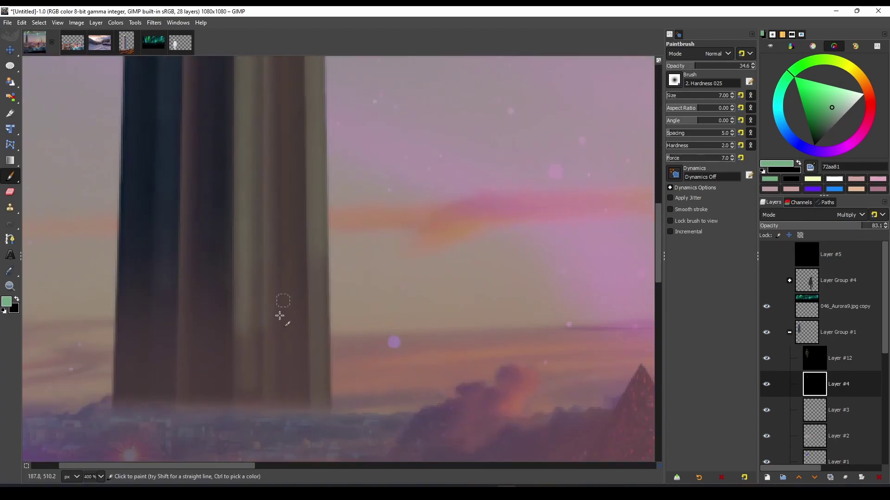
pyautogui.scroll(2, 303, 342)
pyautogui.scroll(-3, 357, 134)
pyautogui.scroll(4, 394, 153)
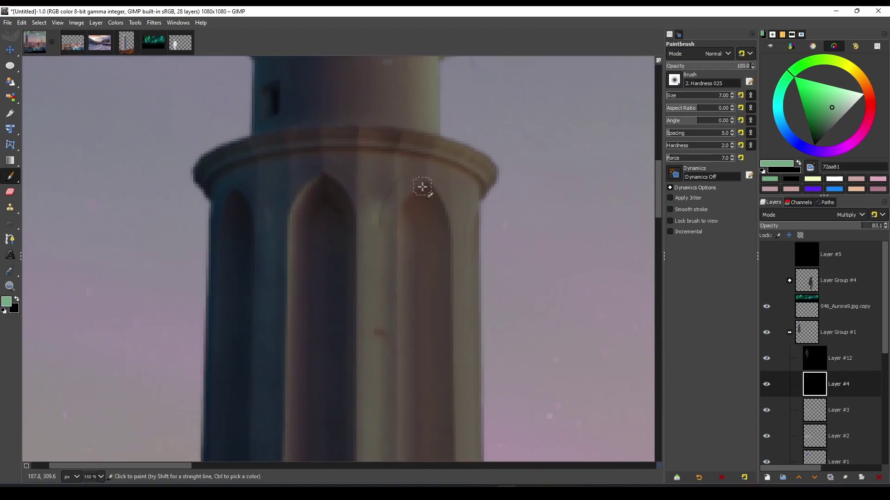
pyautogui.scroll(-3, 515, 183)
pyautogui.scroll(-3, 417, 153)
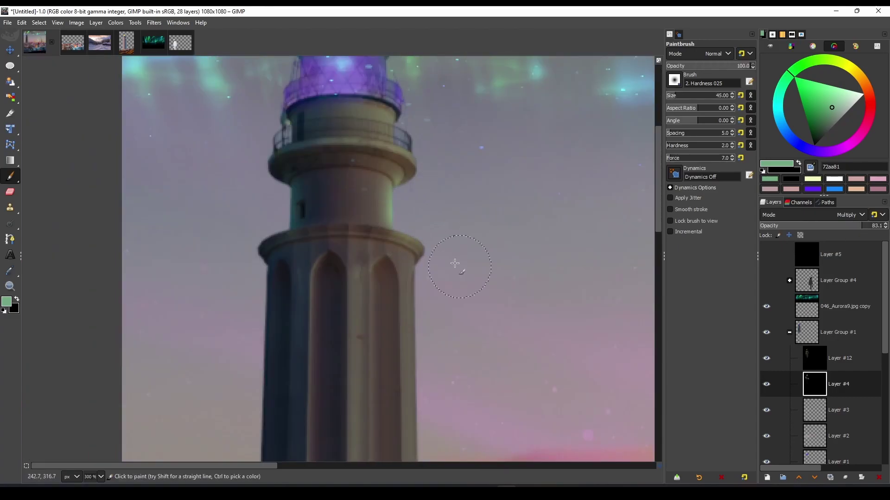
pyautogui.scroll(-2, 435, 172)
pyautogui.scroll(-2, 454, 186)
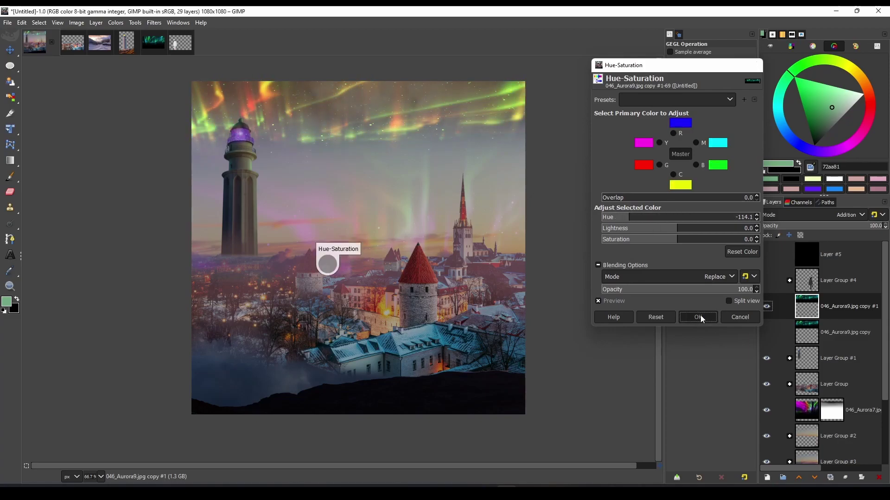
# - Apply the −114.1 hue shift and select Layer #4 inside Layer Group #1
pyautogui.click(700, 318)
pyautogui.click(789, 358)
pyautogui.click(812, 412)
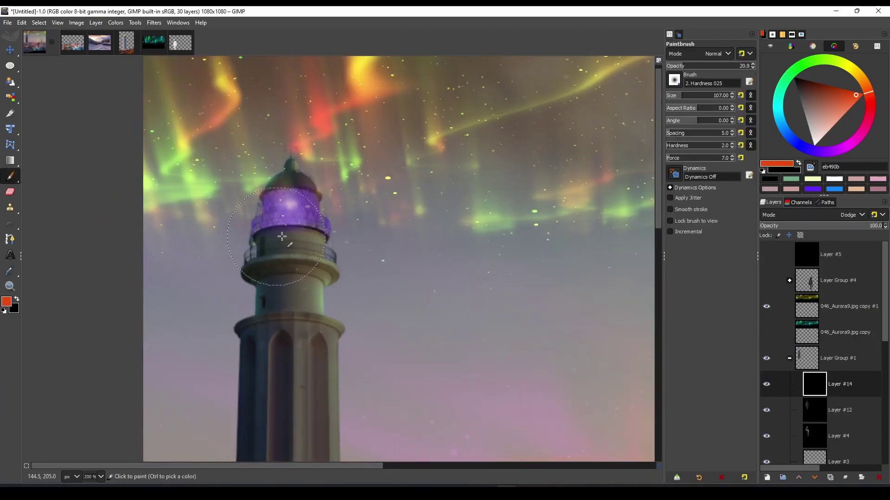
# - Duplicate the hue-shifted aurora copy to brighten the sky
pyautogui.scroll(-2, 304, 368)
pyautogui.scroll(1, 573, 191)
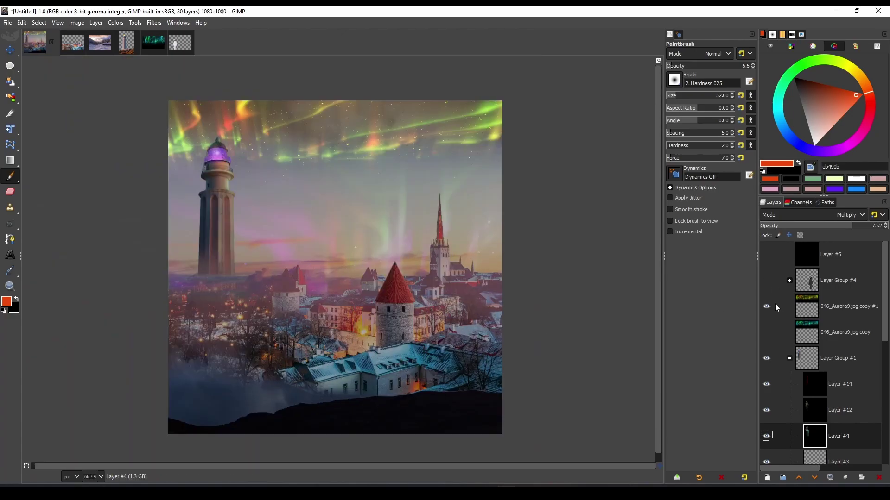
pyautogui.click(774, 306)
pyautogui.hotkey('shift', 'ctrl', 'd')
# - Add a new black Dodge layer above Layer #7 in the town group
pyautogui.scroll(-3, 766, 256)
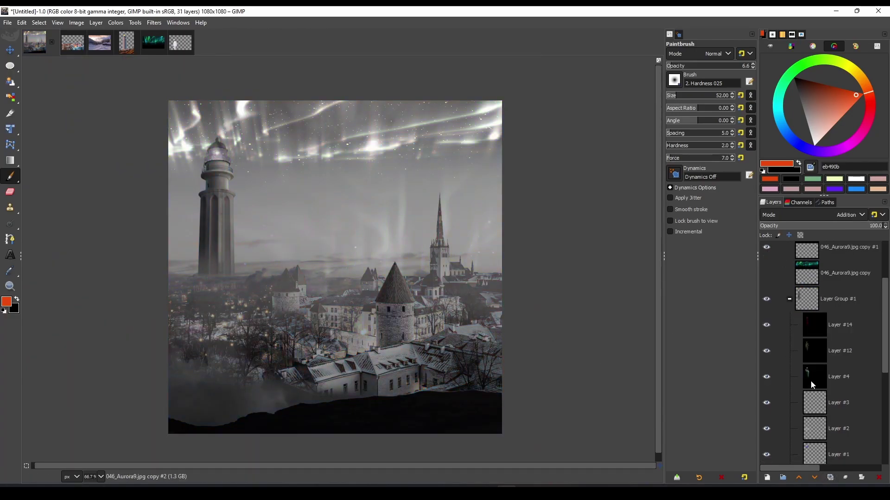
pyautogui.click(789, 298)
pyautogui.click(766, 356)
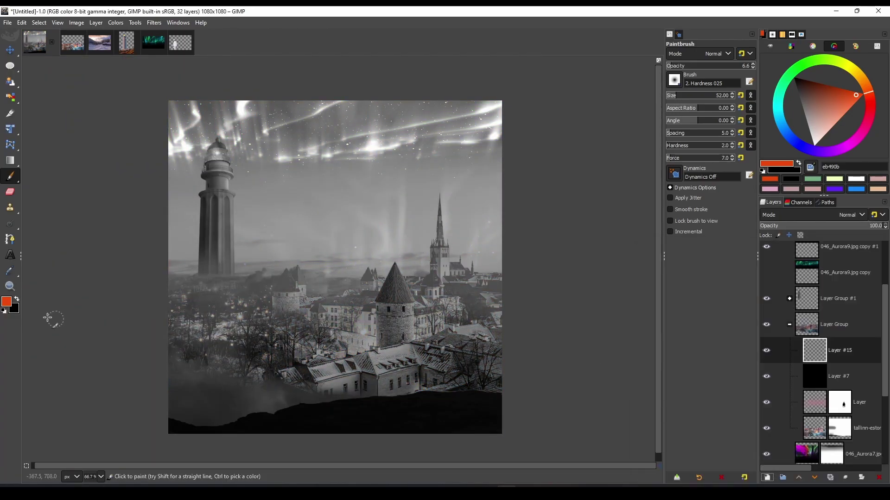
pyautogui.hotkey('shift', 'ctrl', 'n')
pyautogui.click(849, 215)
pyautogui.click(779, 324)
# - Load the red cone-roofed tower's outline as a selection, checking it against the grayscale layer
pyautogui.click(767, 261)
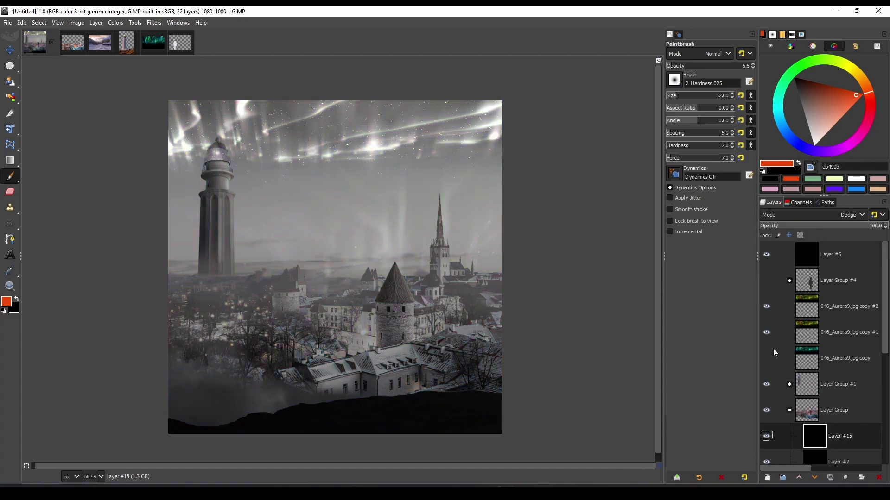
pyautogui.press('2')
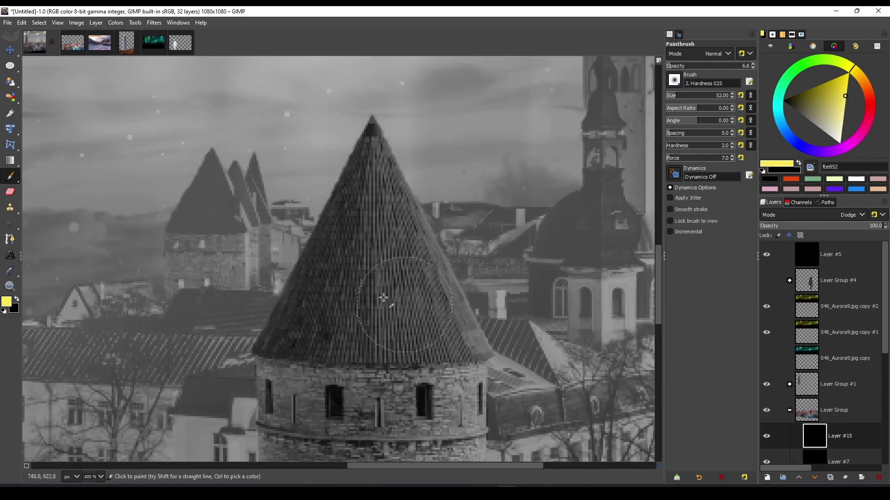
pyautogui.rightClick(797, 391)
pyautogui.click(778, 380)
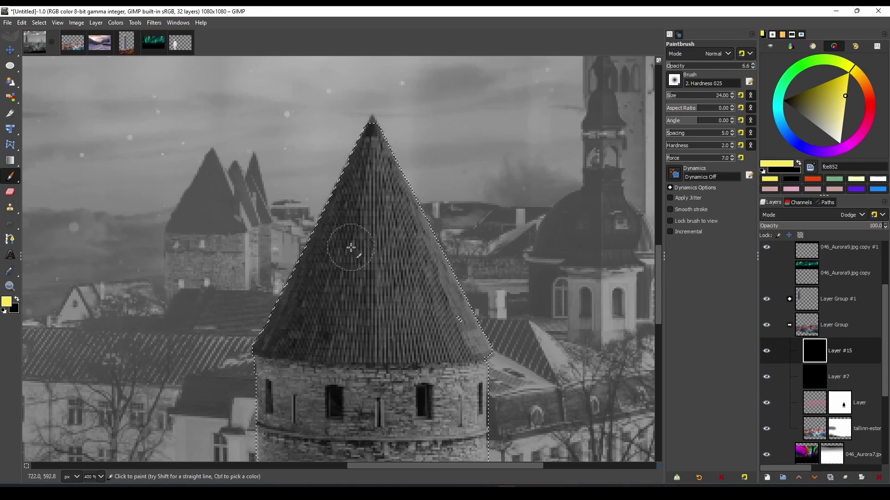
pyautogui.scroll(3, 787, 278)
pyautogui.click(765, 254)
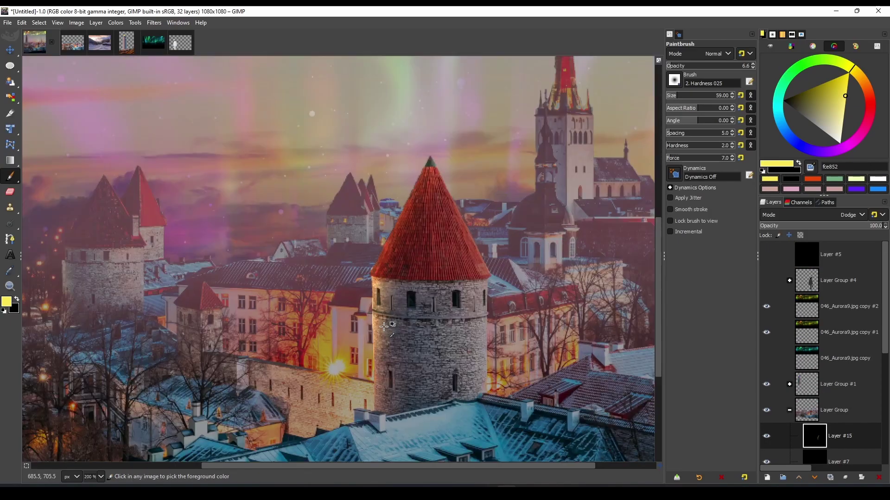
pyautogui.press('f')
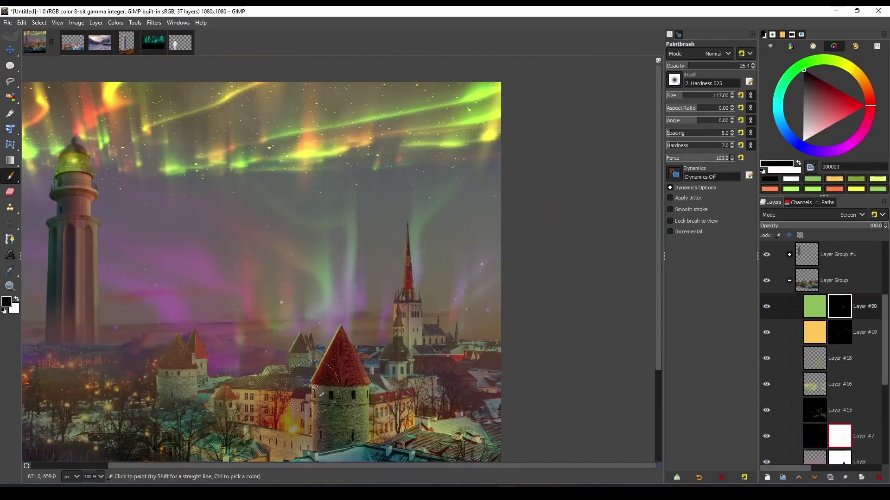
# - Swap the painting colours and raise the brush opacity to 95.6
pyautogui.scroll(1, 355, 378)
pyautogui.scroll(4, 354, 378)
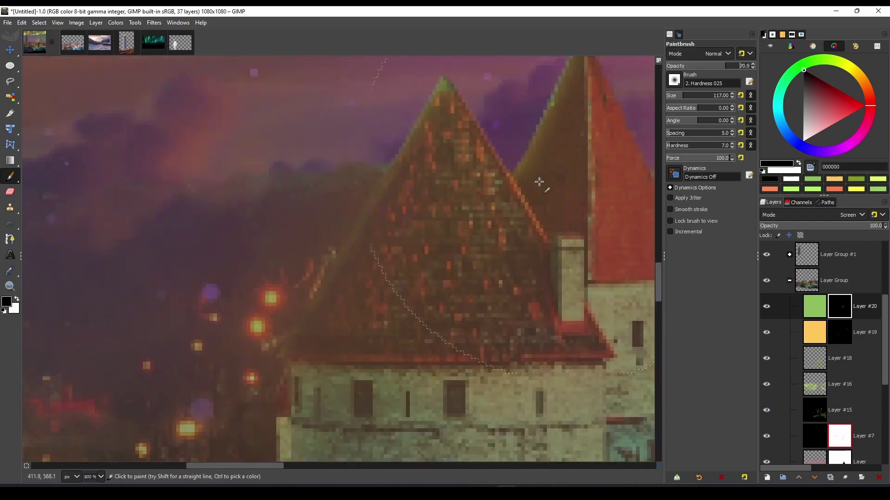
pyautogui.scroll(-3, 291, 345)
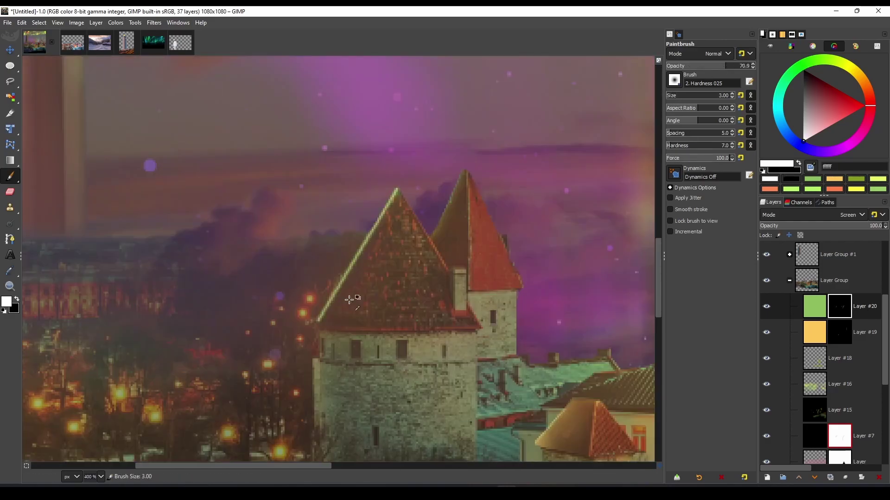
pyautogui.scroll(3, 351, 298)
pyautogui.scroll(-4, 334, 192)
pyautogui.scroll(6, 229, 314)
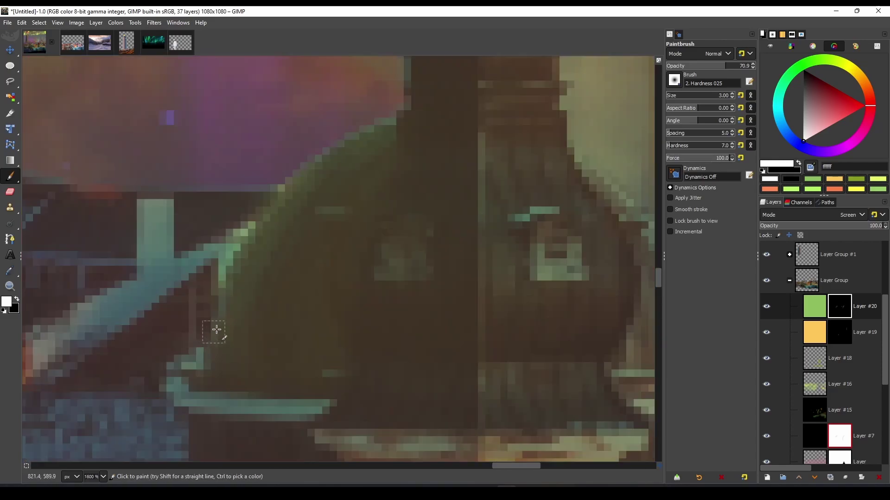
pyautogui.scroll(-6, 257, 225)
pyautogui.press('x')
pyautogui.scroll(6, 640, 121)
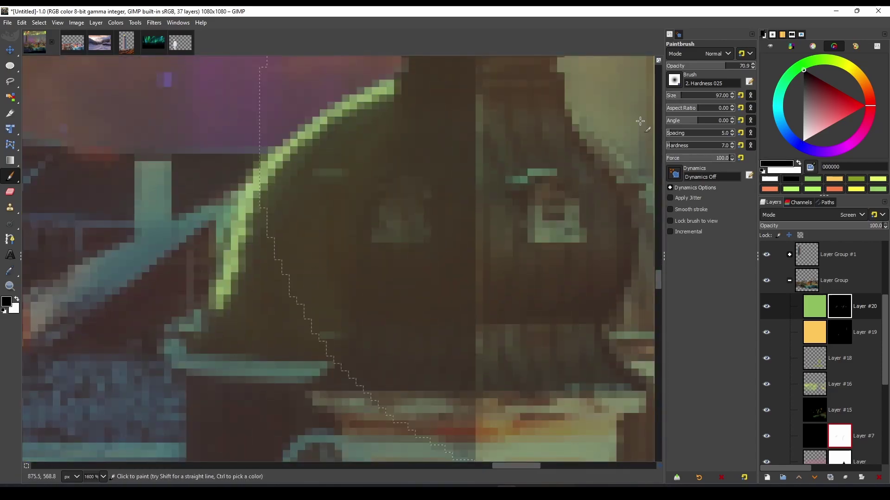
pyautogui.click(733, 65)
# - Paint a warm highlight line along the roof ridge and slope on Layer #19's mask
pyautogui.scroll(-1, 350, 313)
pyautogui.scroll(-1, 318, 326)
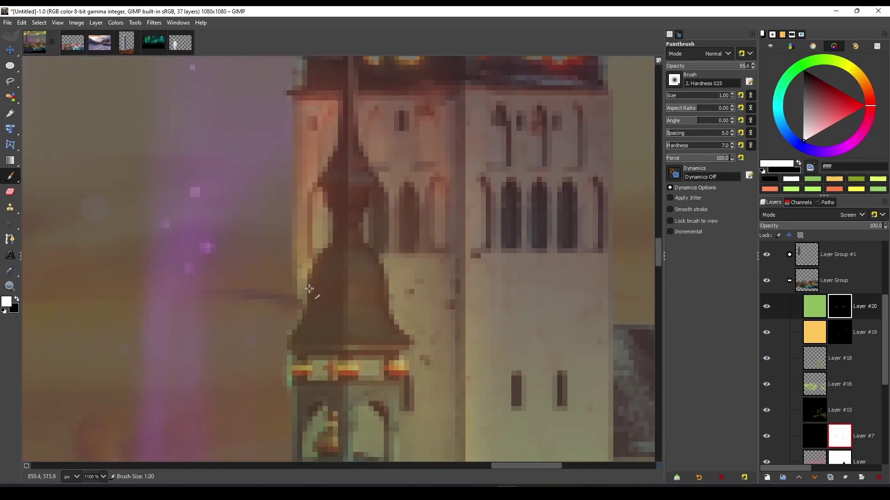
pyautogui.scroll(-3, 328, 294)
pyautogui.scroll(-2, 318, 324)
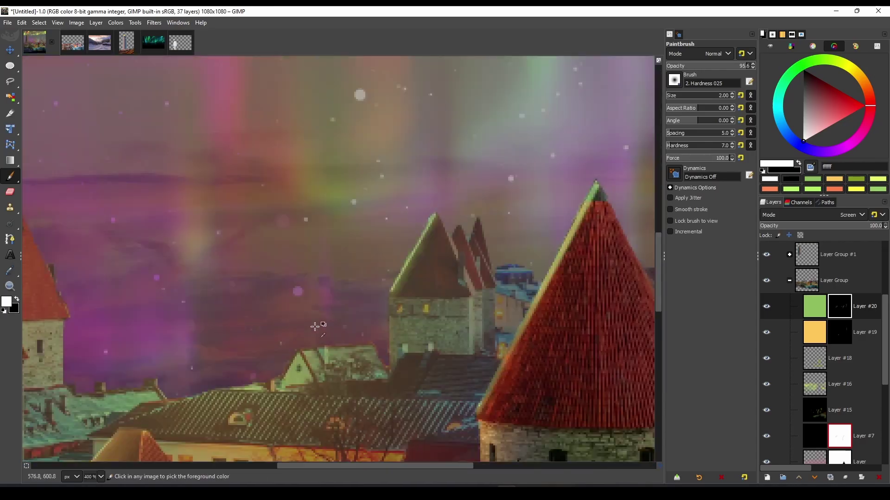
pyautogui.scroll(7, 335, 192)
pyautogui.scroll(-7, 336, 191)
pyautogui.scroll(-5, 335, 192)
pyautogui.scroll(2, 335, 192)
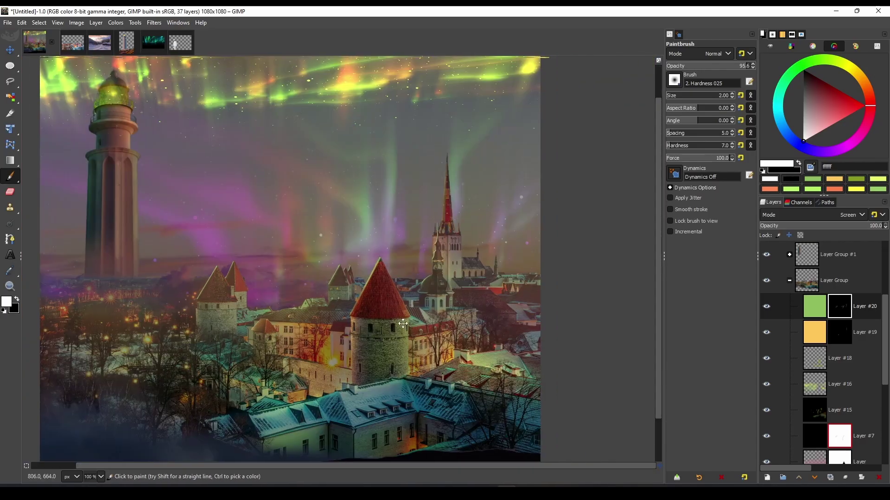
pyautogui.scroll(2, 336, 192)
pyautogui.click(824, 332)
pyautogui.scroll(3, 188, 288)
pyautogui.moveTo(165, 275); pyautogui.dragTo(590, 278)
pyautogui.scroll(-2, 590, 290)
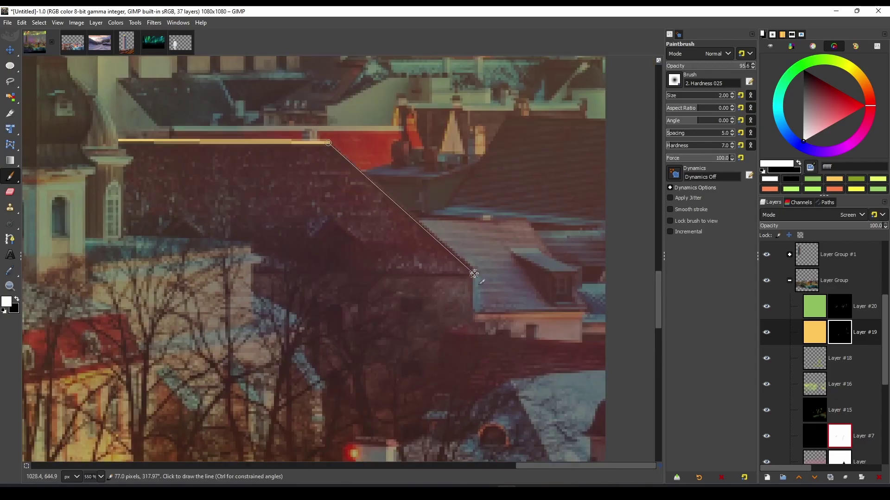
pyautogui.moveTo(373, 186); pyautogui.dragTo(480, 280)
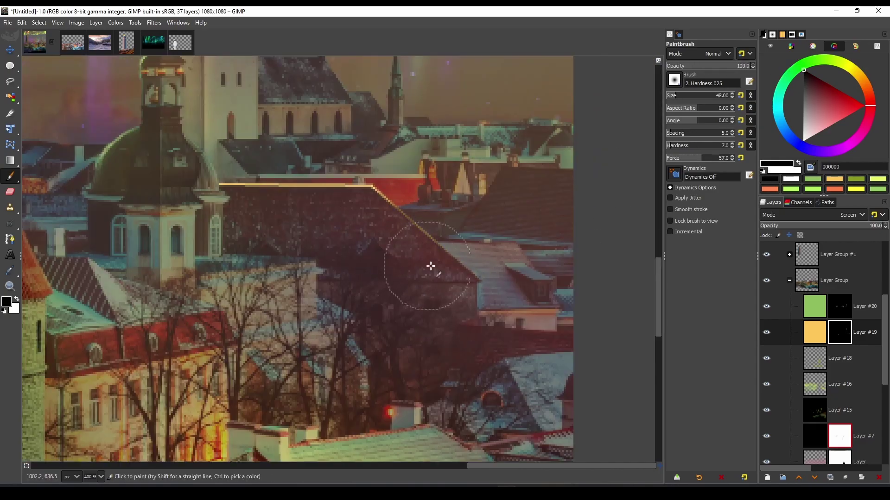
# - Shrink the brush to its smallest size for finer roof-edge highlights
pyautogui.scroll(-2, 366, 226)
pyautogui.scroll(-1, 371, 241)
pyautogui.scroll(-2, 397, 255)
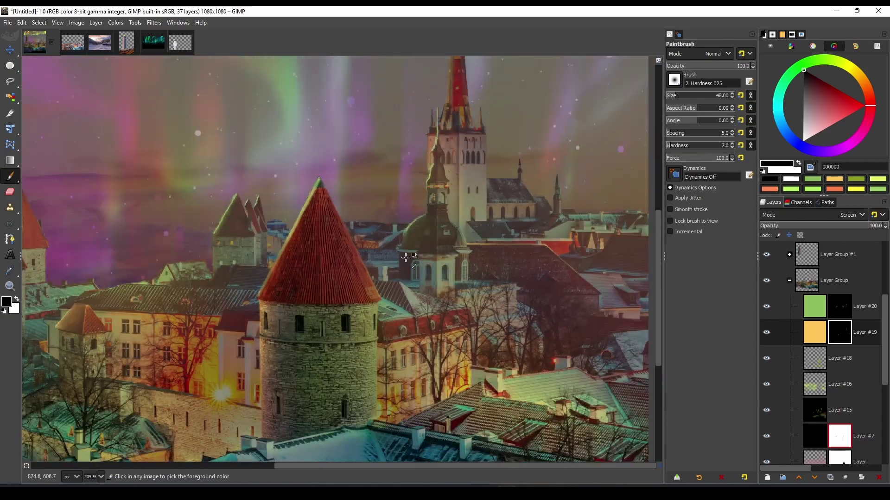
pyautogui.scroll(6, 407, 301)
pyautogui.scroll(2, 233, 262)
pyautogui.press('[')
pyautogui.scroll(-2, 371, 101)
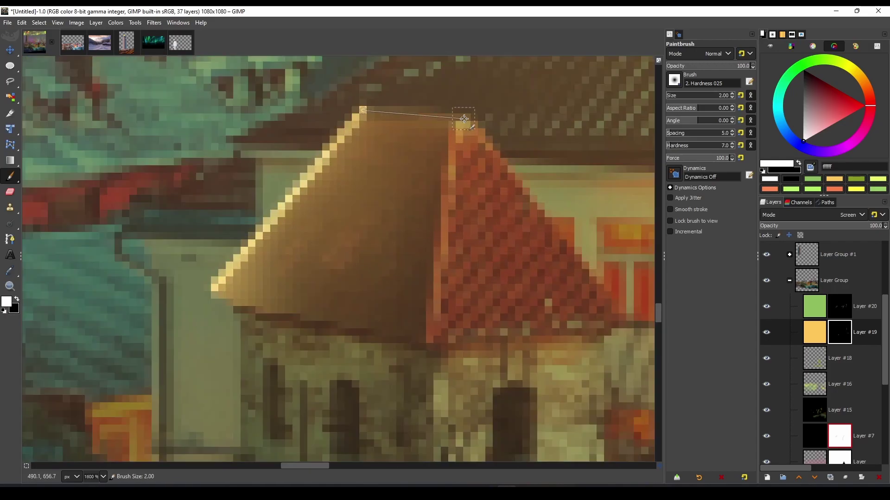
pyautogui.scroll(-8, 338, 259)
pyautogui.scroll(2, 338, 260)
pyautogui.scroll(-1, 338, 259)
# - Duplicate the town Layer Group, merge the copy, and add a green-filled layer above it
pyautogui.click(789, 280)
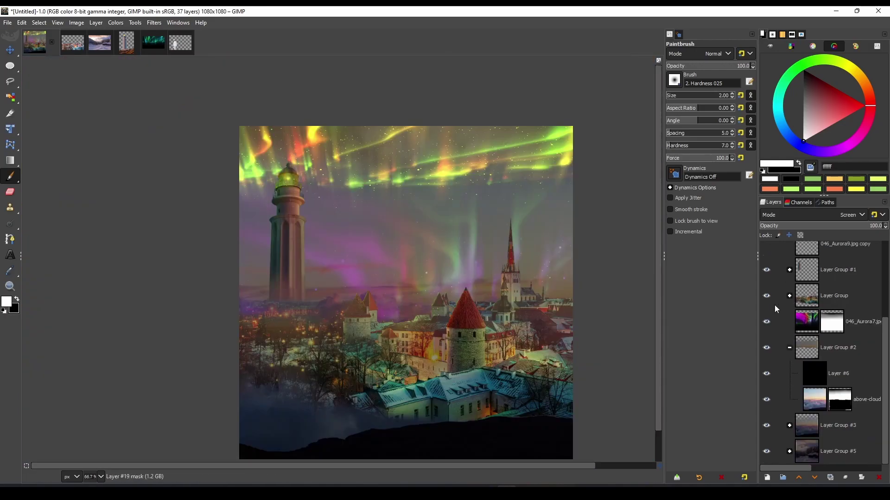
pyautogui.rightClick(806, 281)
pyautogui.click(741, 103)
pyautogui.rightClick(818, 308)
pyautogui.click(809, 266)
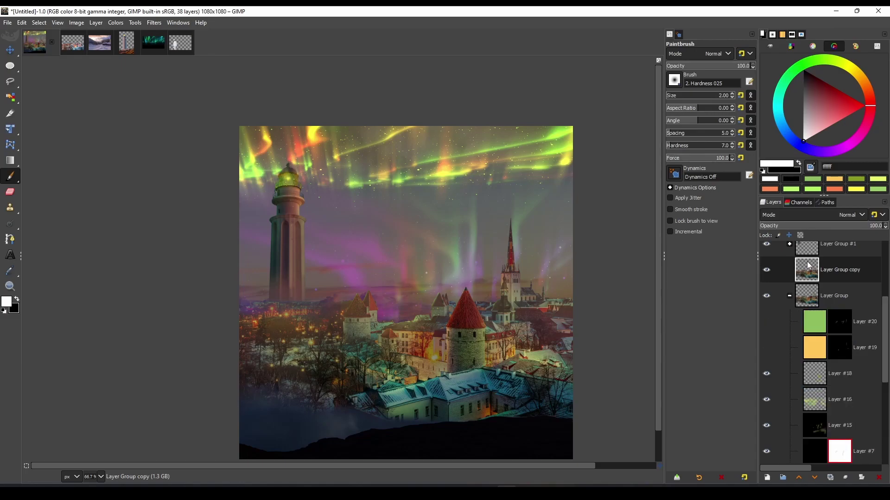
pyautogui.keyDown('shift'); pyautogui.click(767, 477); pyautogui.keyUp('shift')
pyautogui.moveTo(8, 305); pyautogui.dragTo(811, 319)
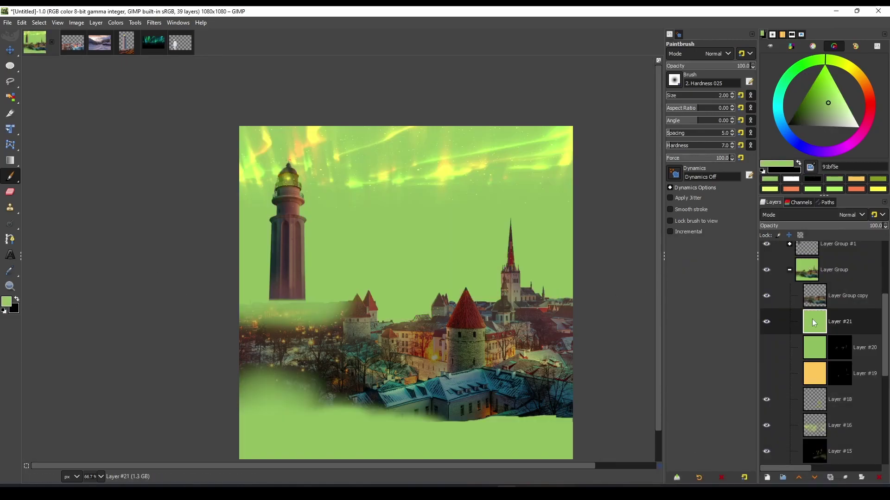
# - Apply Color to Alpha to the town copy and merge it down into Layer #21
pyautogui.click(850, 215)
pyautogui.click(821, 294)
pyautogui.scroll(2, 298, 301)
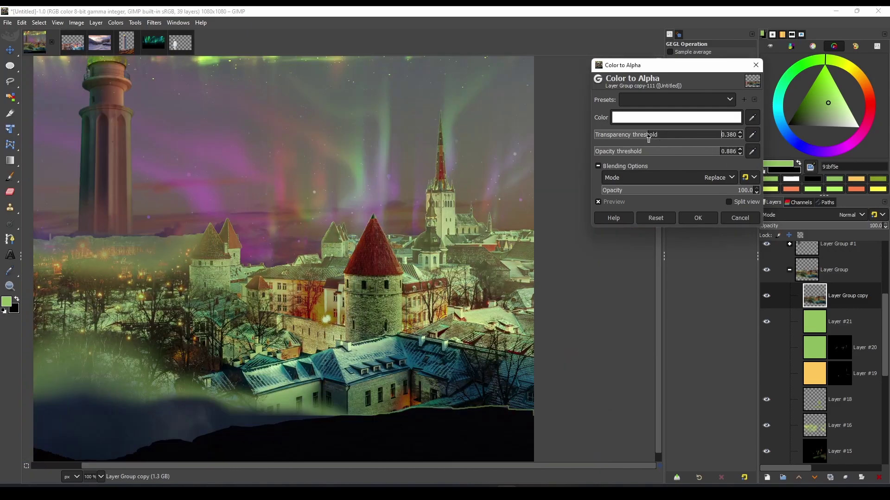
pyautogui.scroll(-2, 401, 218)
pyautogui.click(698, 218)
pyautogui.click(845, 478)
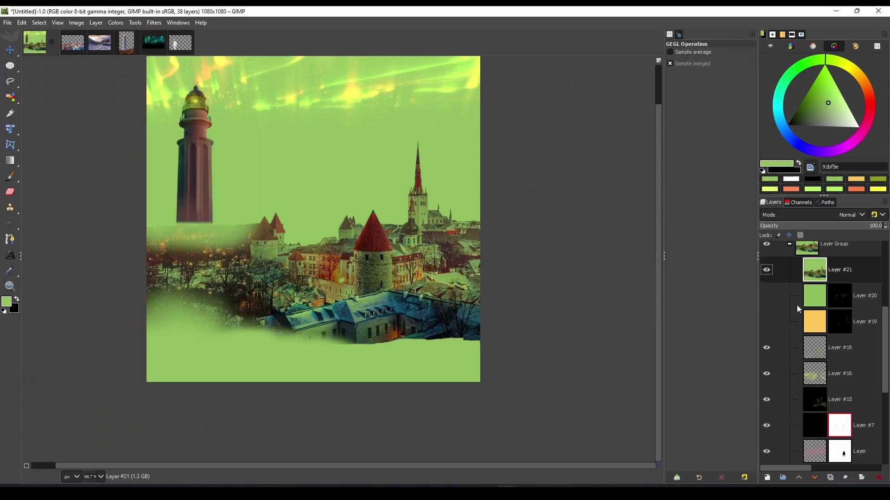
# - Give Layer #21 a black mask and paint white over the rooftops and pyramid roof edge
pyautogui.press('p')
pyautogui.press('d')
pyautogui.press('x')
pyautogui.click(425, 265)
pyautogui.scroll(2, 381, 233)
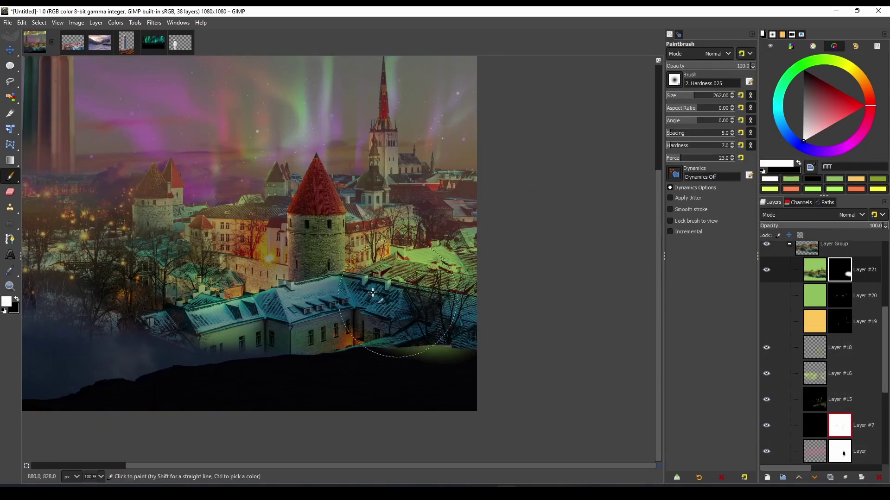
pyautogui.scroll(2, 445, 308)
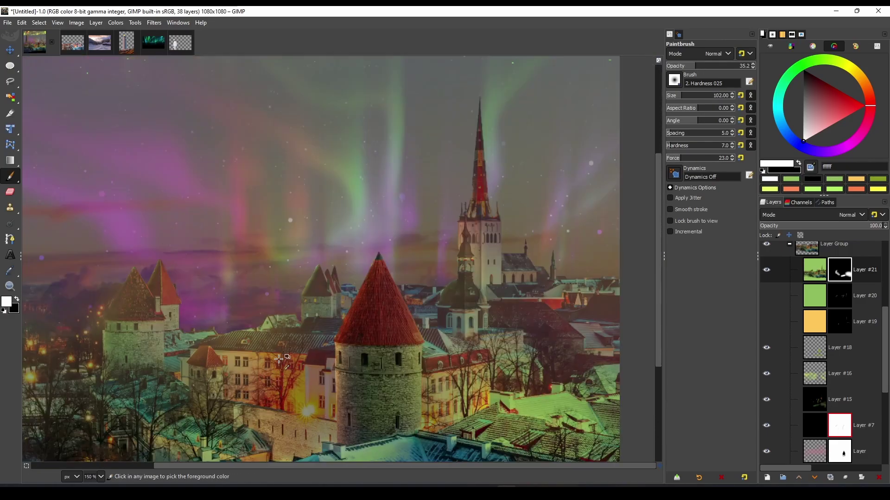
pyautogui.scroll(3, 376, 262)
pyautogui.keyDown('shift'); pyautogui.click(474, 138); pyautogui.keyUp('shift')
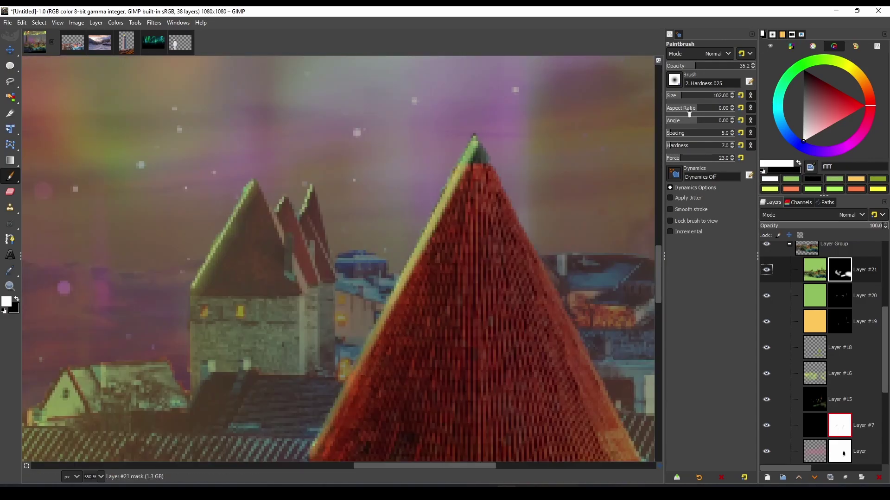
pyautogui.scroll(-2, 248, 361)
pyautogui.scroll(2, 423, 343)
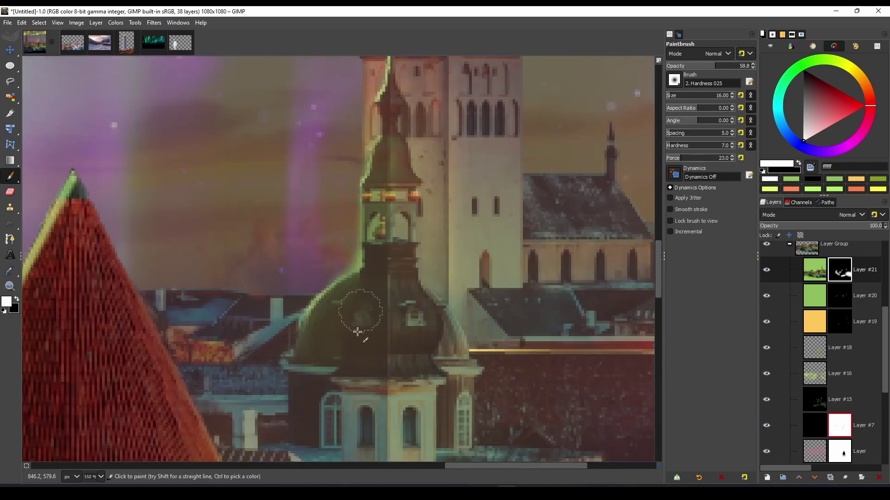
pyautogui.scroll(-2, 422, 343)
pyautogui.scroll(-5, 422, 343)
pyautogui.hscroll(4, 452, 255)
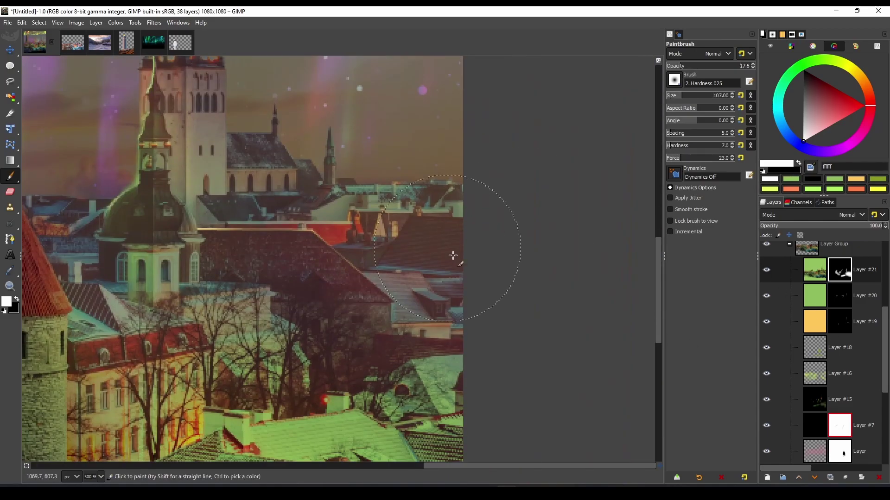
pyautogui.scroll(-4, 461, 312)
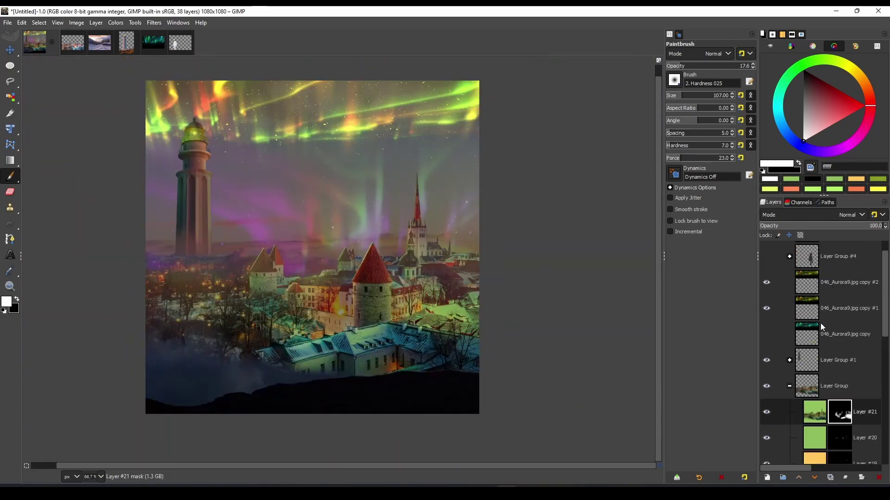
# - Add a new Dodge layer above Layer #10 in the girl's group
pyautogui.click(820, 306)
pyautogui.hotkey('ctrl', 'shift', 'n')
pyautogui.press('Return')
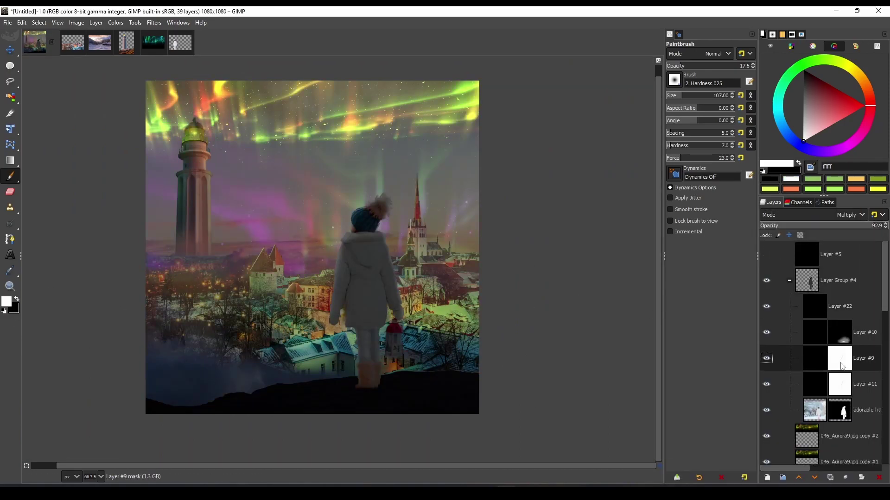
# - Paint ff854d orange rim light along the girl's coat on the Dodge layer
pyautogui.click(814, 306)
pyautogui.scroll(3, 378, 288)
pyautogui.scroll(-3, 463, 232)
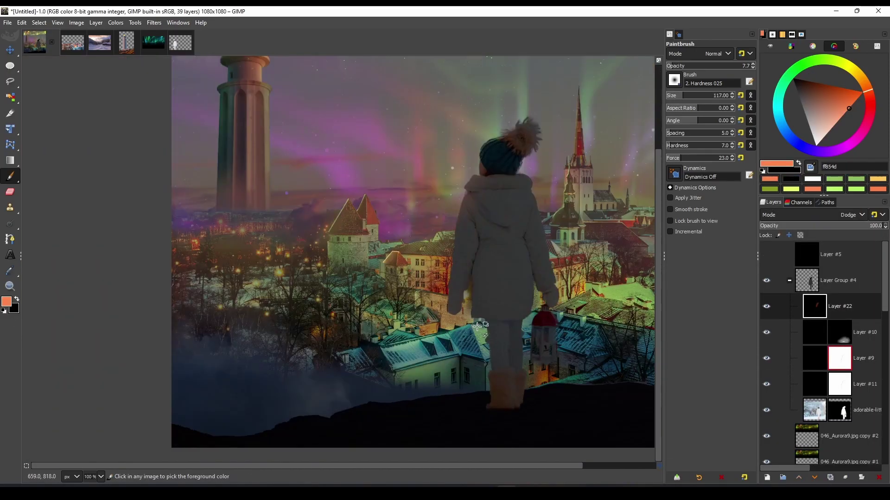
pyautogui.scroll(2, 476, 269)
pyautogui.moveTo(673, 66); pyautogui.dragTo(711, 66)
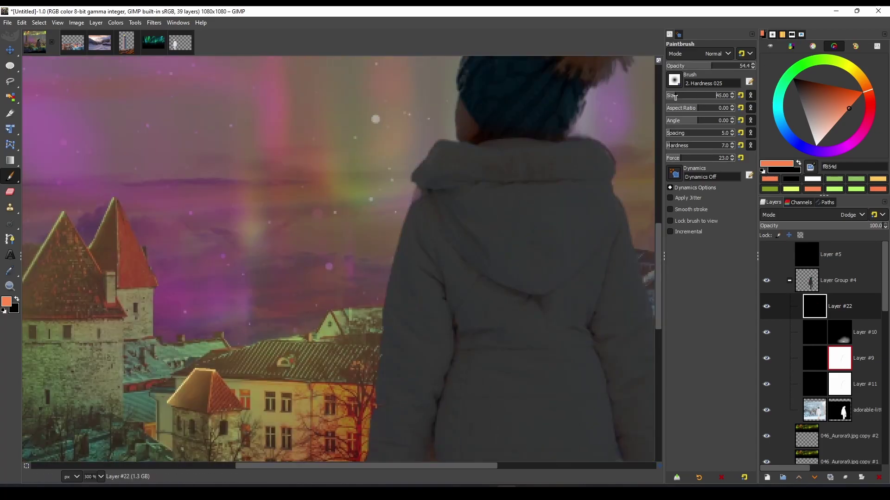
# - Check the rim-light values against grayscale Layer #5 while adjusting brush size
pyautogui.click(766, 254)
pyautogui.scroll(2, 388, 447)
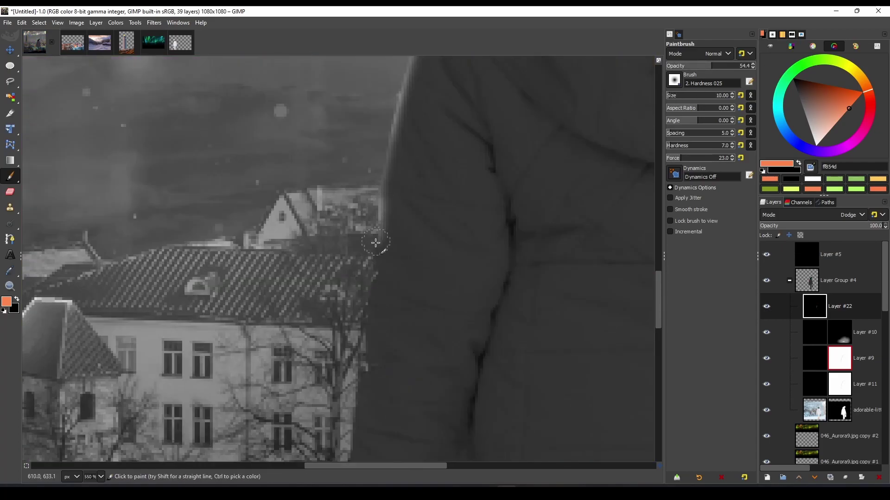
pyautogui.scroll(-3, 364, 358)
pyautogui.scroll(-3, 404, 167)
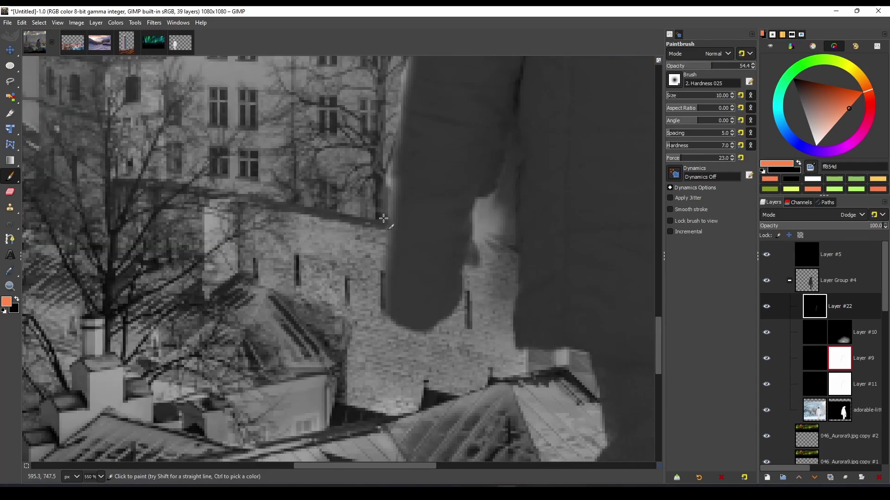
pyautogui.scroll(-3, 371, 339)
pyautogui.scroll(4, 311, 352)
pyautogui.press('[')
pyautogui.press('[')
pyautogui.press('[')
pyautogui.scroll(2, 334, 315)
pyautogui.hscroll(2, 360, 359)
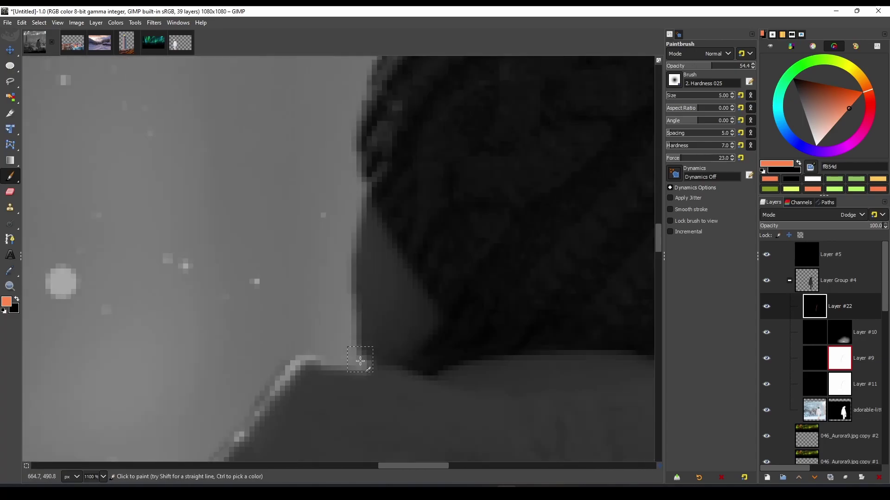
pyautogui.press(']')
pyautogui.press(']')
pyautogui.press(']')
pyautogui.scroll(-3, 453, 212)
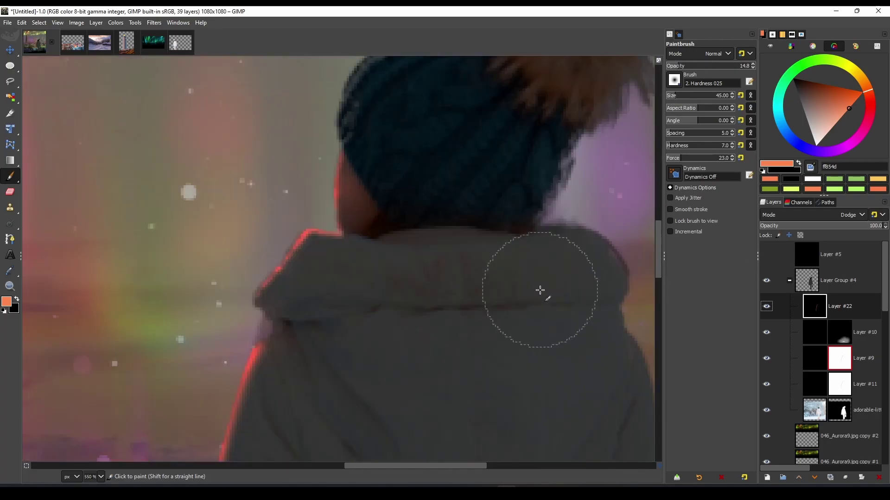
pyautogui.scroll(3, 540, 294)
pyautogui.scroll(3, 343, 283)
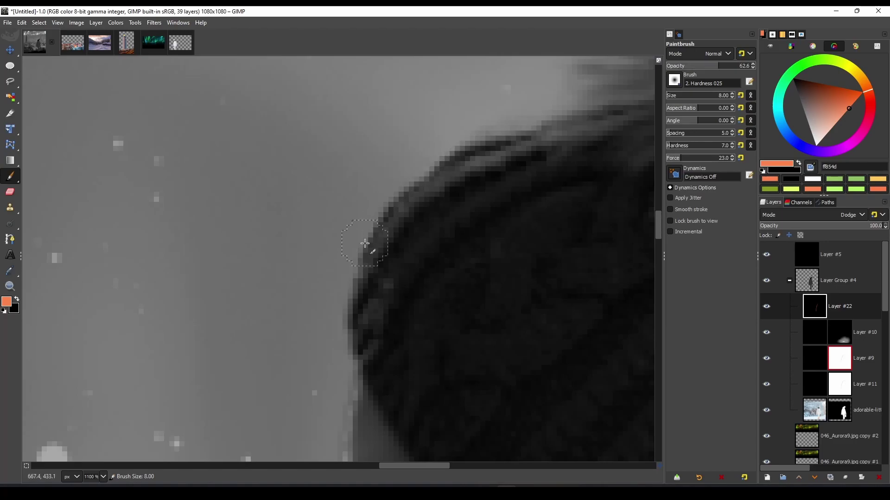
pyautogui.scroll(-1, 538, 143)
pyautogui.scroll(-2, 539, 143)
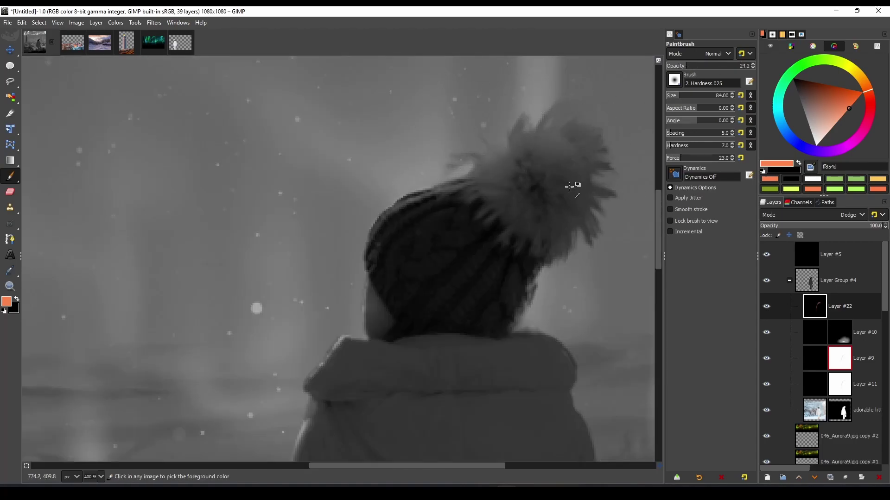
pyautogui.scroll(-5, 570, 187)
pyautogui.click(766, 255)
# - Disable Layer #9's mask and paint a straight rim line down the coat edge
pyautogui.click(839, 358)
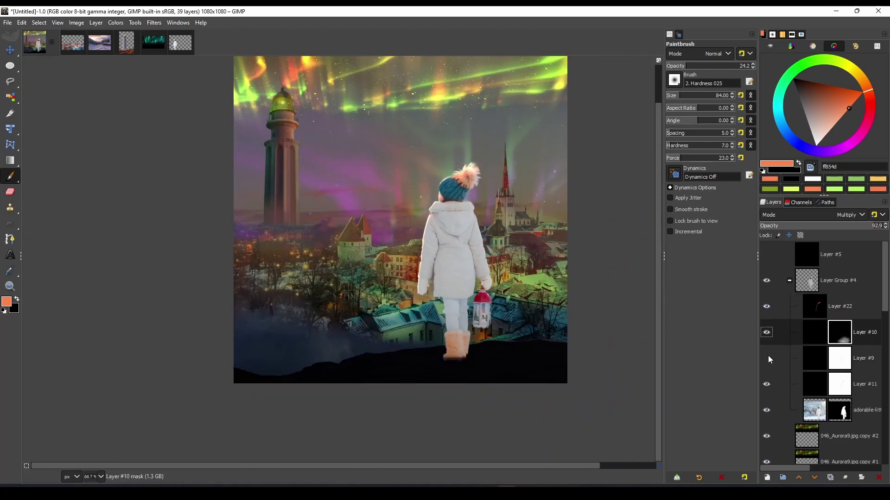
pyautogui.keyDown('ctrl'); pyautogui.click(839, 359); pyautogui.keyUp('ctrl')
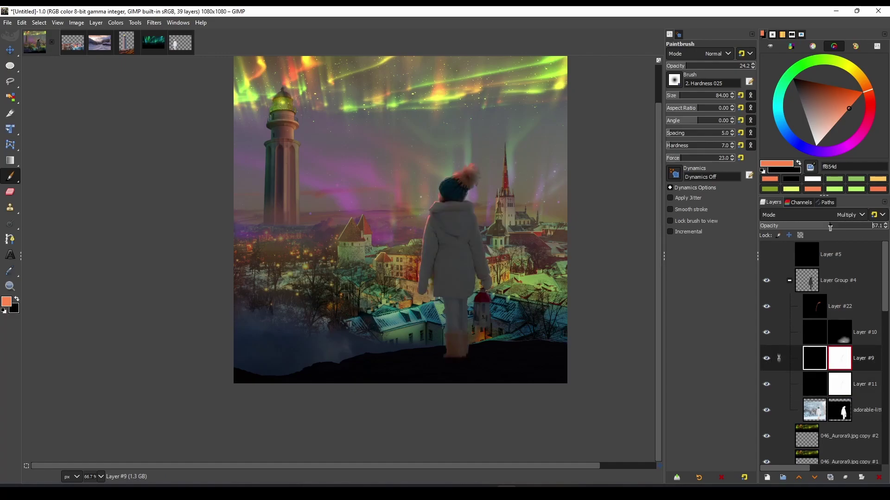
pyautogui.click(814, 306)
pyautogui.scroll(5, 403, 235)
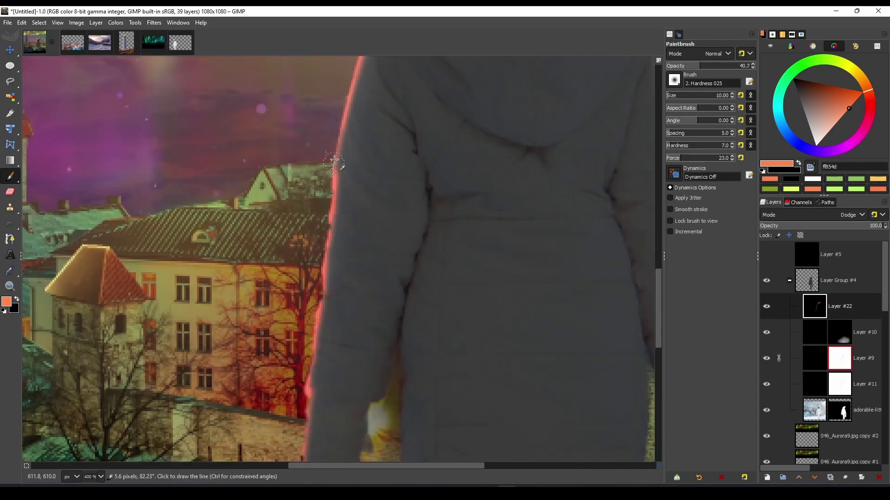
pyautogui.scroll(5, 334, 161)
pyautogui.keyDown('shift'); pyautogui.click(311, 252); pyautogui.keyUp('shift')
# - Add a new Soft light layer above the rim-light layer
pyautogui.scroll(3, 374, 203)
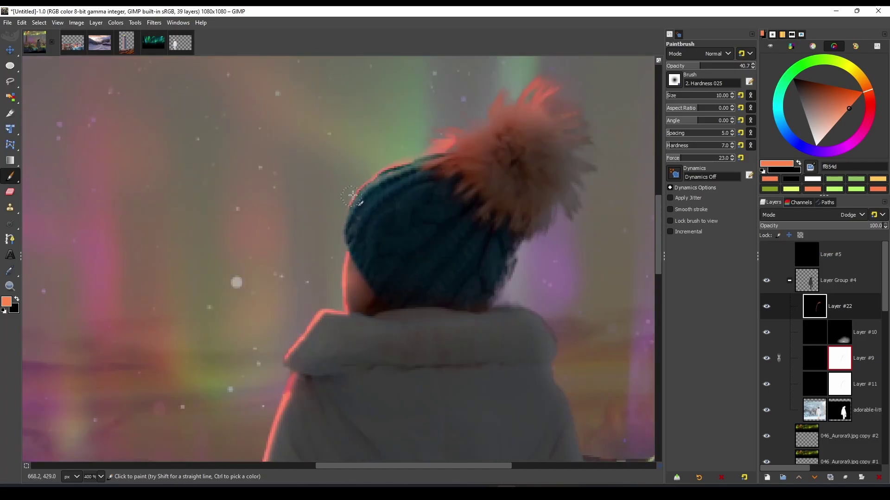
pyautogui.scroll(2, 374, 202)
pyautogui.scroll(2, 354, 246)
pyautogui.scroll(3, 452, 203)
pyautogui.scroll(-7, 453, 203)
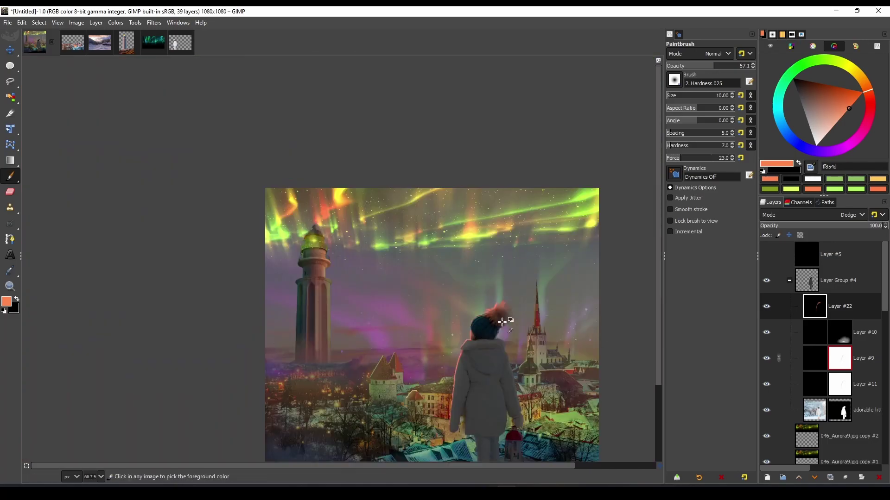
pyautogui.scroll(7, 439, 141)
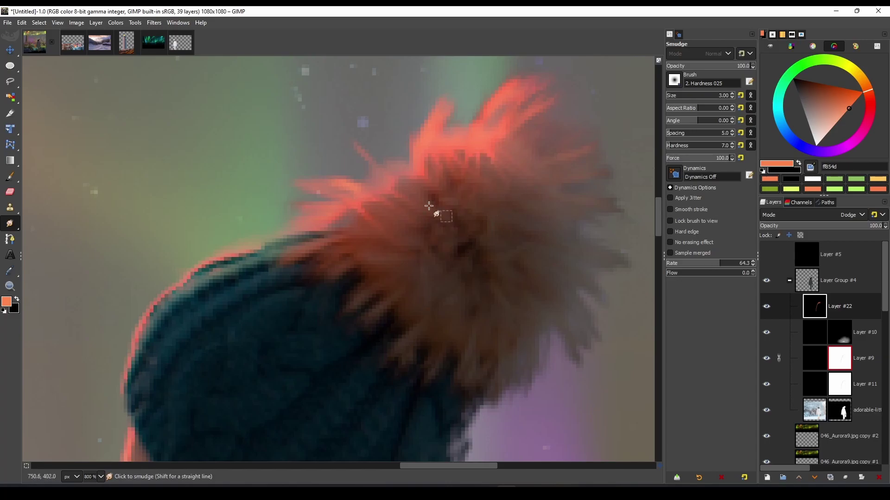
pyautogui.scroll(-3, 429, 205)
pyautogui.scroll(-2, 428, 206)
pyautogui.keyDown('shift'); pyautogui.click(767, 478); pyautogui.keyUp('shift')
pyautogui.click(850, 215)
# - Set the new layer to Soft light, return to the Paintbrush and pick a yellow colour
pyautogui.click(797, 420)
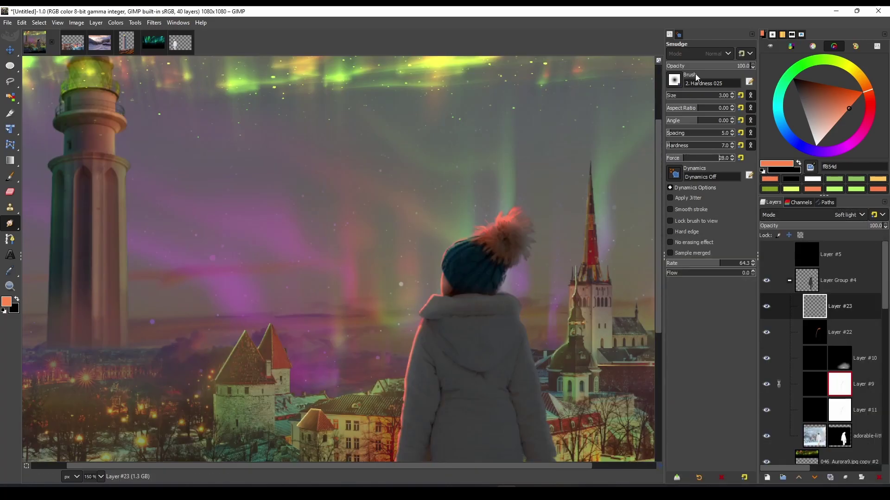
pyautogui.click(693, 95)
pyautogui.scroll(-2, 423, 224)
pyautogui.hscroll(-1, 423, 224)
pyautogui.scroll(-2, 423, 224)
pyautogui.click(64, 178)
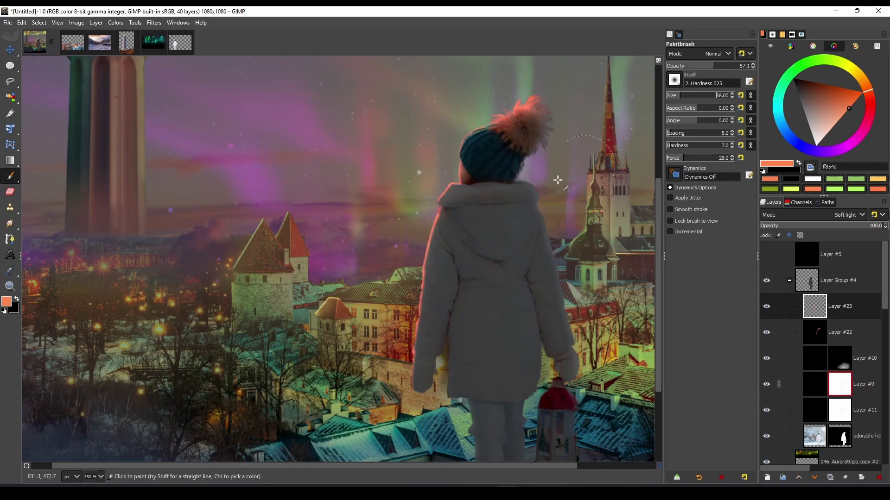
pyautogui.scroll(-3, 523, 183)
pyautogui.keyDown('ctrl'); pyautogui.click(561, 233); pyautogui.keyUp('ctrl')
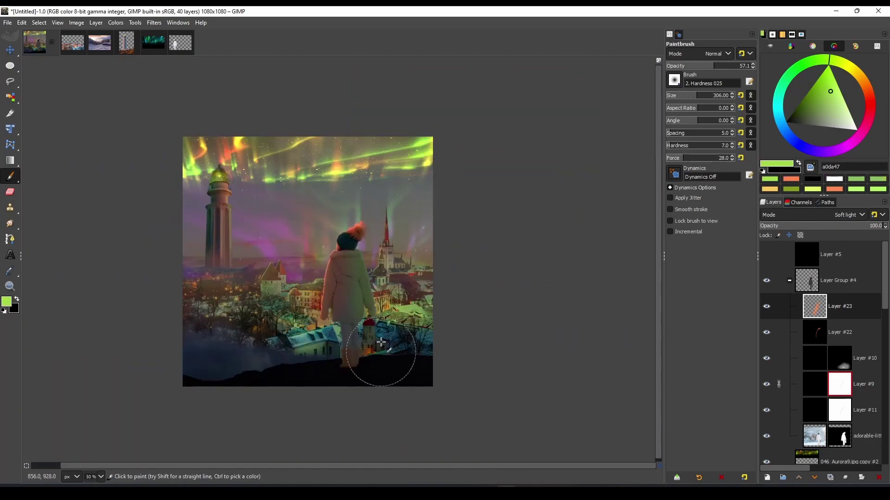
pyautogui.scroll(-1, 378, 278)
pyautogui.scroll(1, 378, 278)
pyautogui.keyDown('ctrl'); pyautogui.click(397, 249); pyautogui.keyUp('ctrl')
pyautogui.scroll(1, 397, 248)
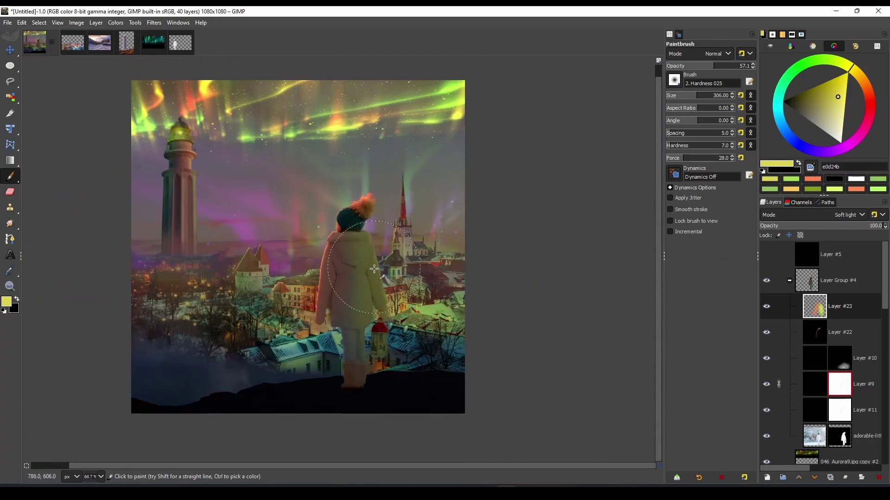
pyautogui.scroll(2, 482, 312)
pyautogui.scroll(1, 482, 312)
# - Add a new black-filled layer in Dodge mode and bring the lantern area into view
pyautogui.hotkey('shift', 'ctrl', 'n')
pyautogui.press('Return')
pyautogui.click(851, 215)
pyautogui.click(782, 328)
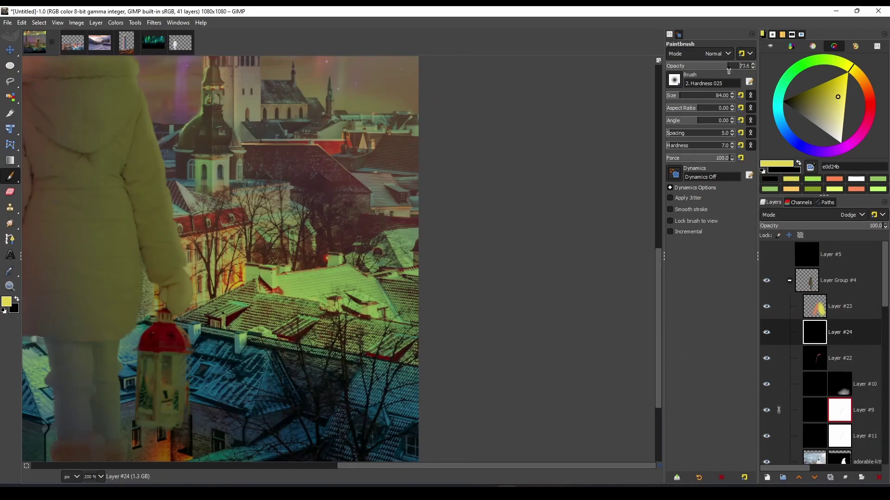
pyautogui.scroll(2, 417, 176)
pyautogui.hscroll(1, 255, 180)
pyautogui.scroll(1, 228, 181)
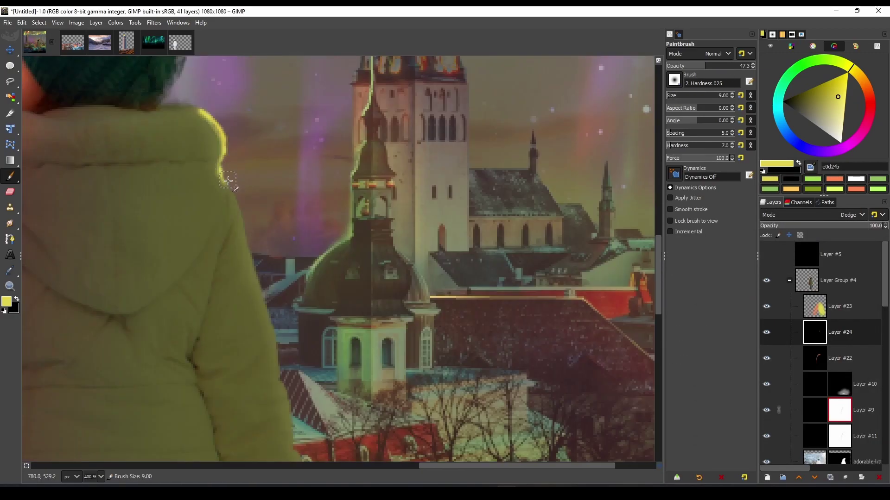
pyautogui.scroll(-5, 269, 269)
pyautogui.hscroll(2, 259, 189)
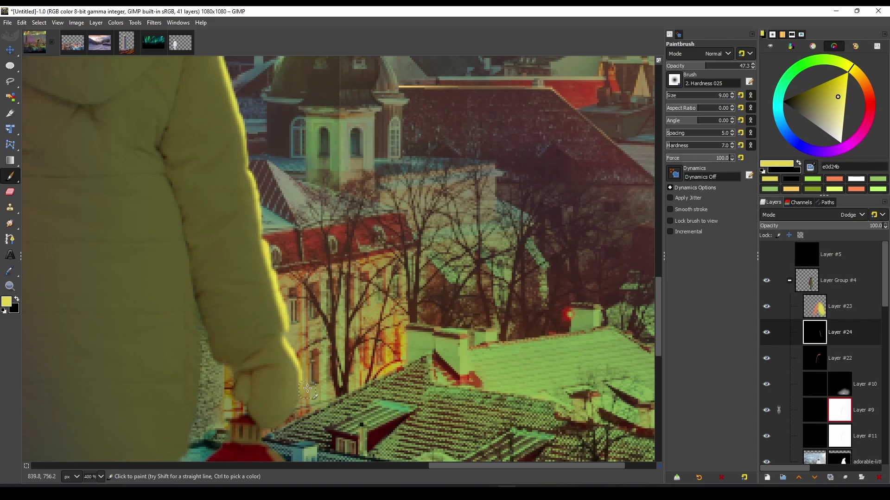
pyautogui.moveTo(308, 389); pyautogui.dragTo(290, 265)
pyautogui.moveTo(304, 339); pyautogui.dragTo(145, 206)
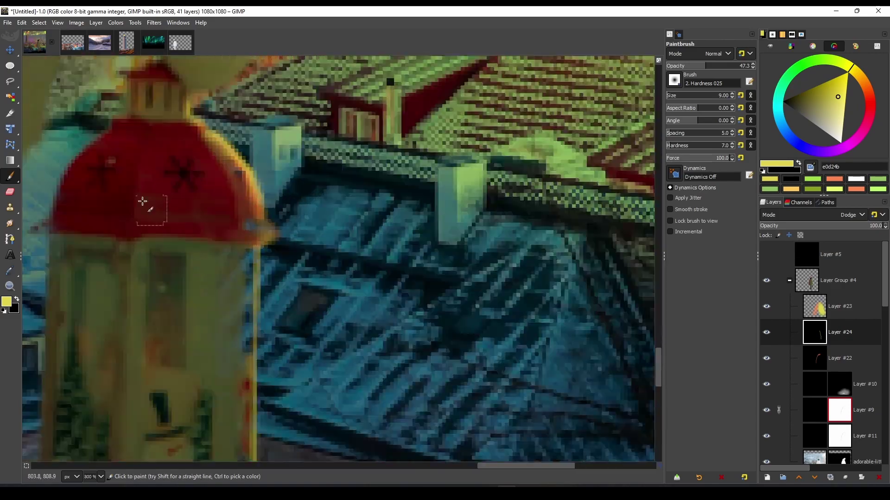
pyautogui.scroll(-6, 145, 207)
pyautogui.scroll(7, 200, 162)
pyautogui.scroll(-5, 255, 240)
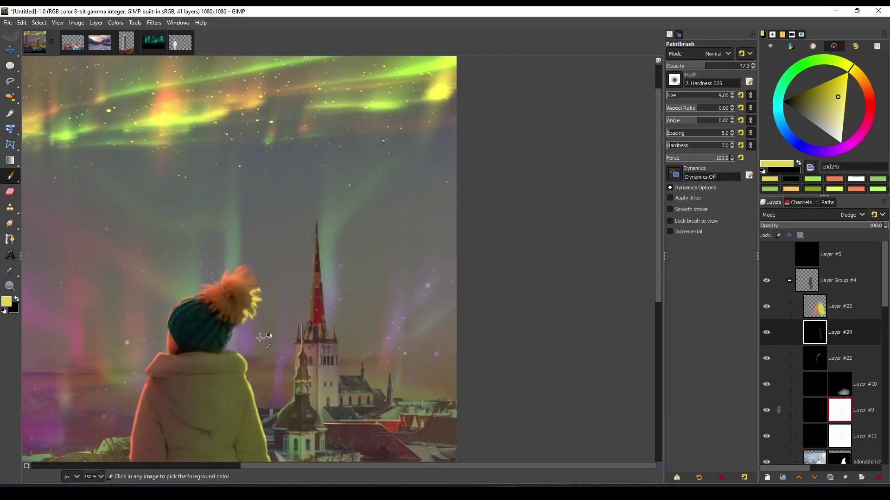
pyautogui.scroll(6, 235, 244)
# - Paint an orange rim-light stroke along the girl's hood edge on Layer #22
pyautogui.press('x')
pyautogui.scroll(-5, 357, 260)
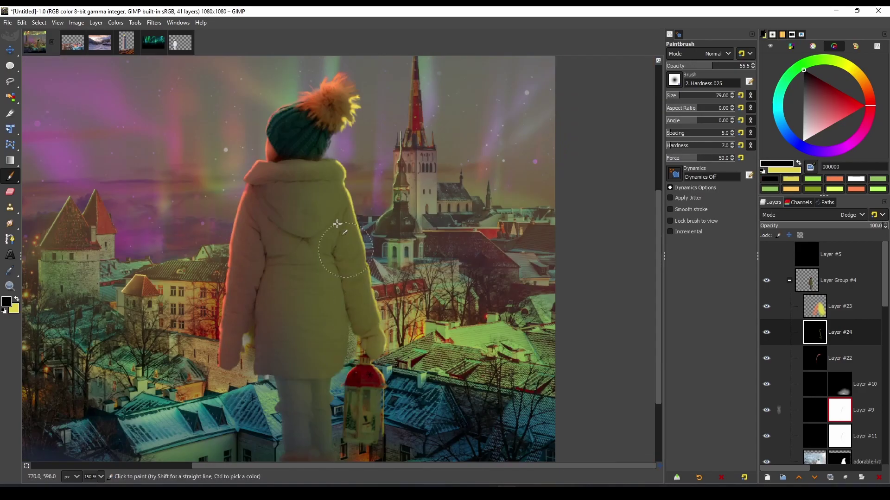
pyautogui.scroll(-1, 357, 260)
pyautogui.scroll(-1, 362, 255)
pyautogui.scroll(3, 365, 247)
pyautogui.scroll(-3, 365, 247)
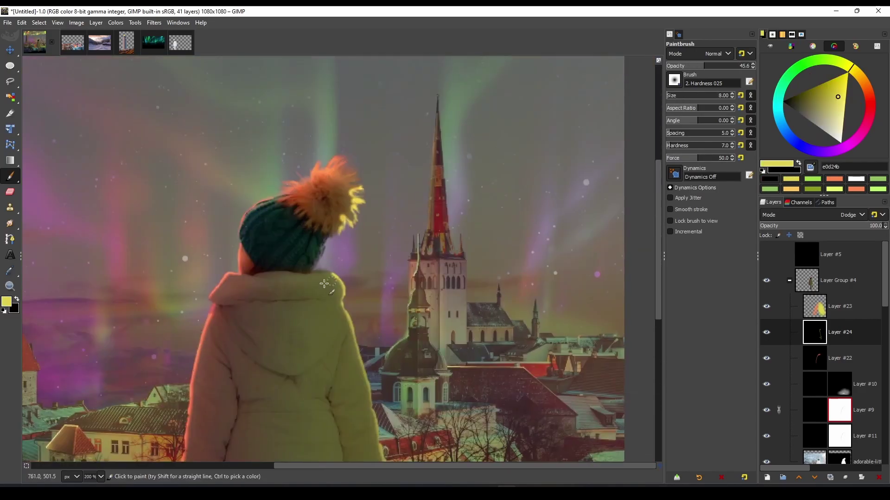
pyautogui.scroll(6, 362, 253)
pyautogui.scroll(-5, 343, 259)
pyautogui.scroll(7, 325, 279)
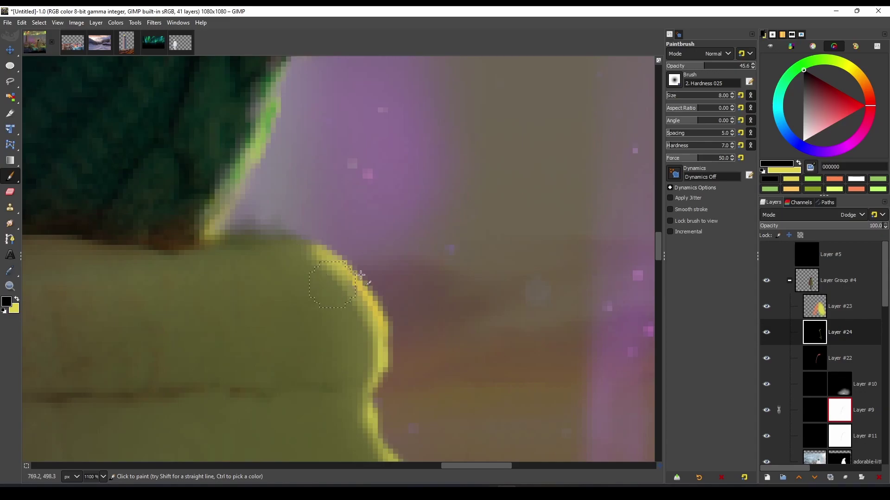
pyautogui.scroll(-6, 325, 278)
pyautogui.scroll(5, 359, 310)
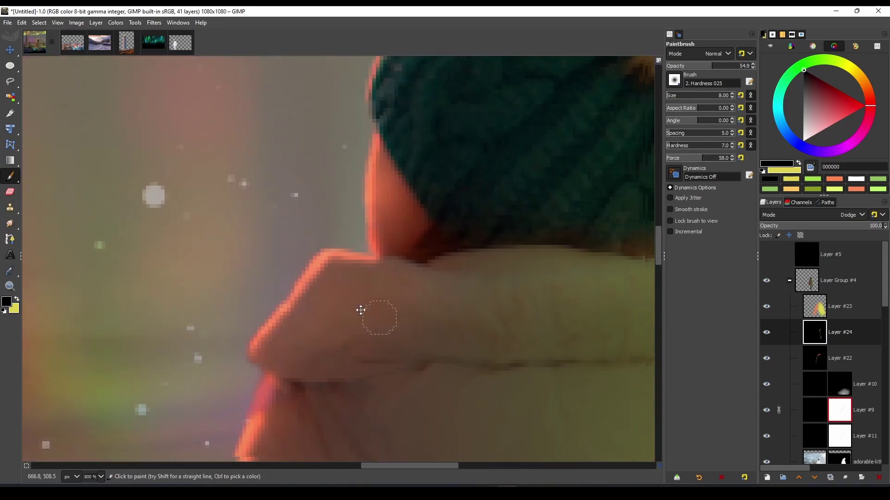
pyautogui.scroll(2, 206, 235)
pyautogui.press('pagedown')
pyautogui.moveTo(277, 234); pyautogui.dragTo(551, 239)
pyautogui.scroll(-6, 551, 239)
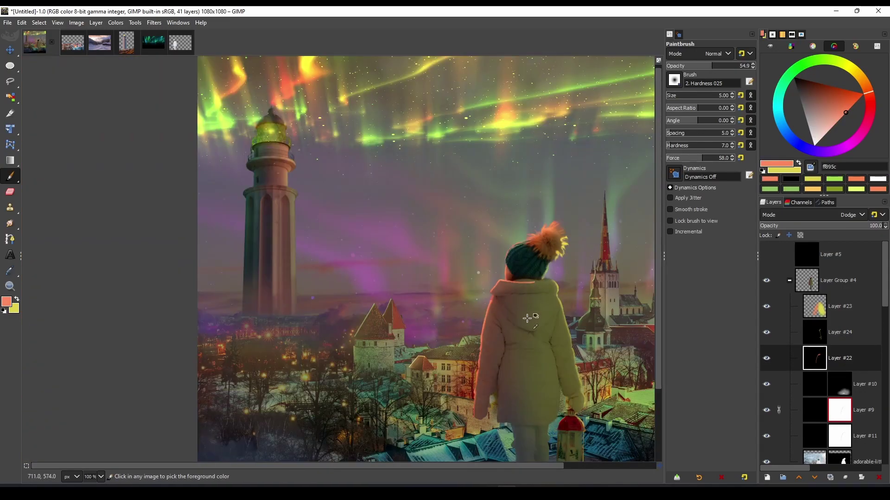
pyautogui.scroll(6, 552, 238)
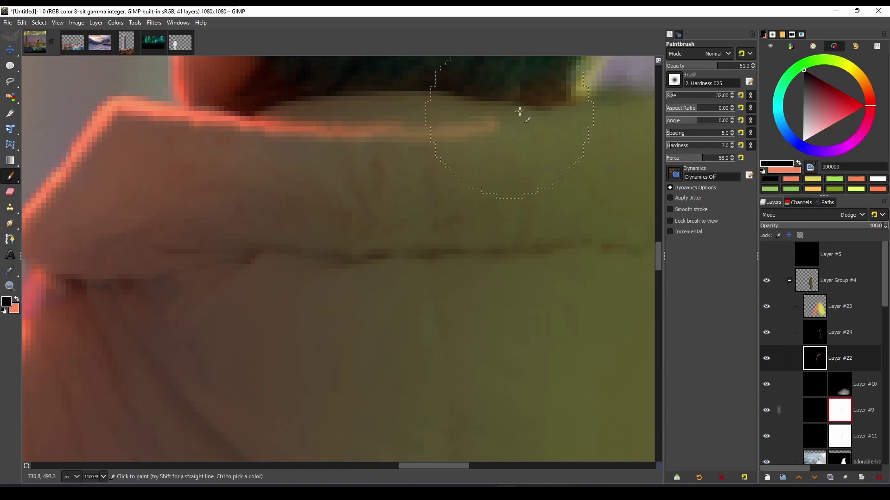
pyautogui.scroll(-6, 519, 111)
pyautogui.scroll(4, 406, 280)
pyautogui.scroll(1, 407, 280)
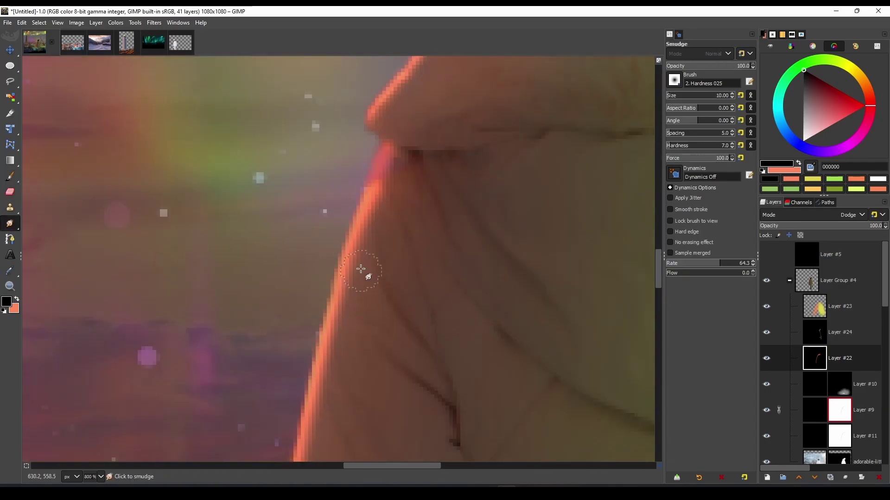
pyautogui.scroll(1, 337, 254)
pyautogui.scroll(-3, 307, 297)
pyautogui.scroll(-3, 294, 347)
pyautogui.scroll(-2, 324, 225)
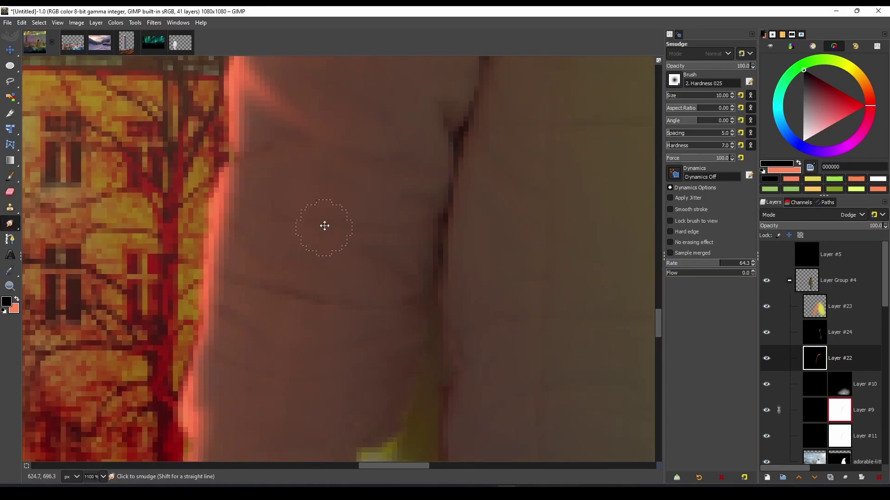
pyautogui.scroll(-3, 287, 220)
pyautogui.scroll(-3, 258, 214)
pyautogui.scroll(3, 297, 259)
pyautogui.scroll(2, 318, 301)
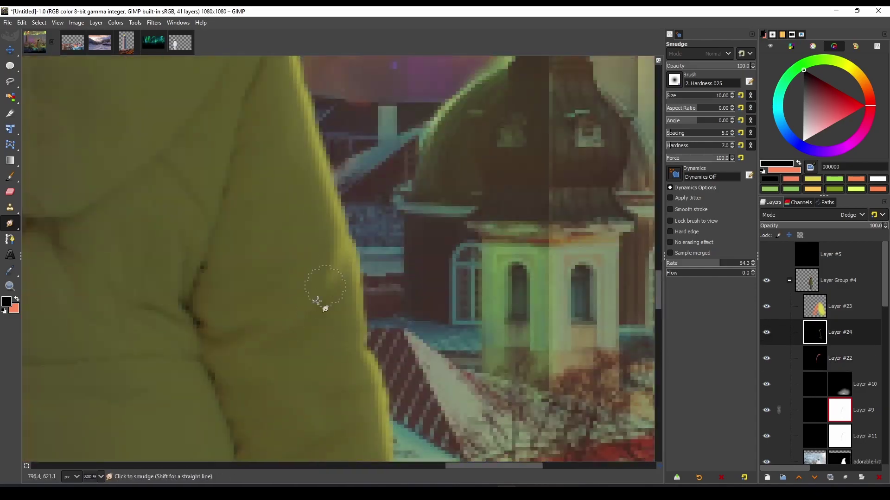
pyautogui.scroll(1, 317, 302)
pyautogui.scroll(2, 363, 260)
pyautogui.scroll(-2, 411, 149)
pyautogui.scroll(-1, 411, 149)
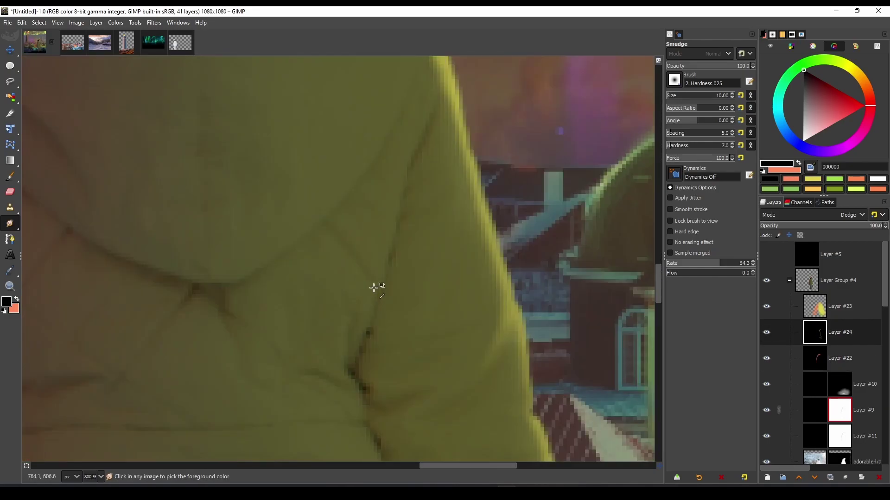
pyautogui.scroll(-3, 373, 288)
pyautogui.scroll(3, 274, 308)
pyautogui.scroll(1, 252, 318)
pyautogui.scroll(-2, 303, 318)
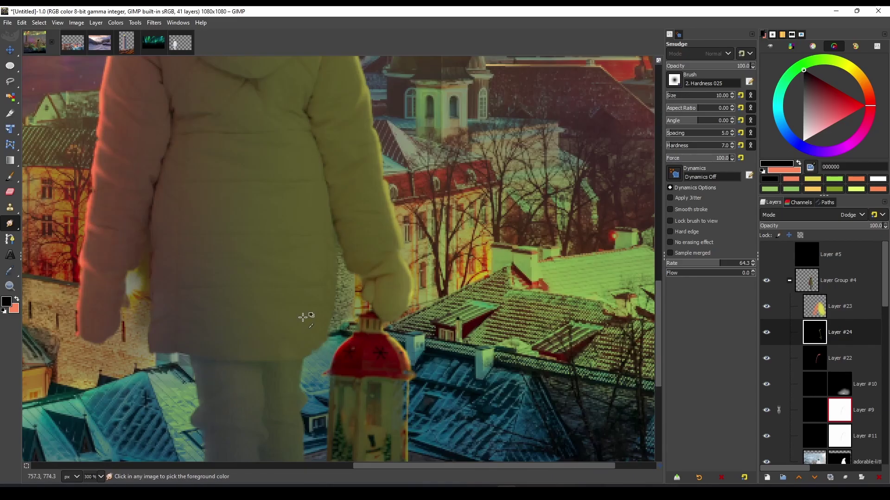
pyautogui.scroll(4, 367, 277)
pyautogui.scroll(-8, 314, 333)
pyautogui.scroll(1, 324, 278)
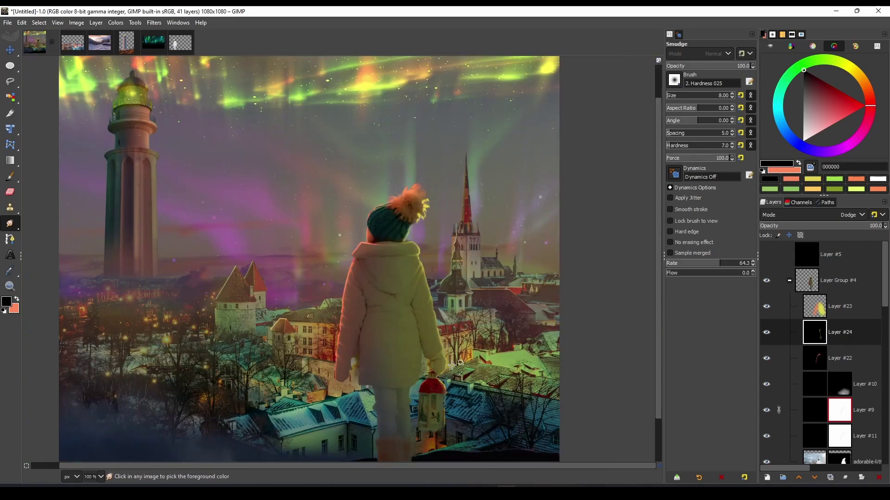
pyautogui.scroll(-3, 325, 278)
pyautogui.scroll(5, 324, 278)
# - Smudge the orange rim-light strokes on Layer #22 to soften them
pyautogui.press('pagedown')
pyautogui.press('p')
pyautogui.scroll(3, 361, 324)
pyautogui.press('x')
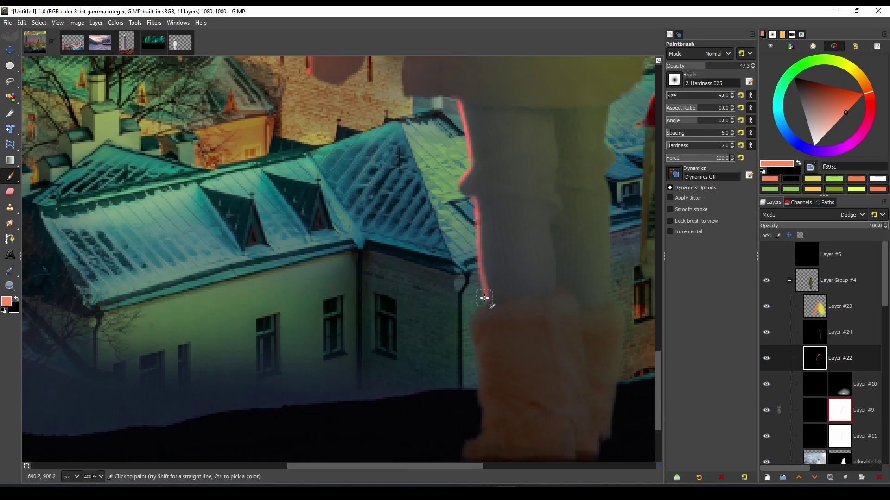
pyautogui.press('x')
pyautogui.press('s')
pyautogui.scroll(1, 503, 225)
pyautogui.scroll(1, 485, 224)
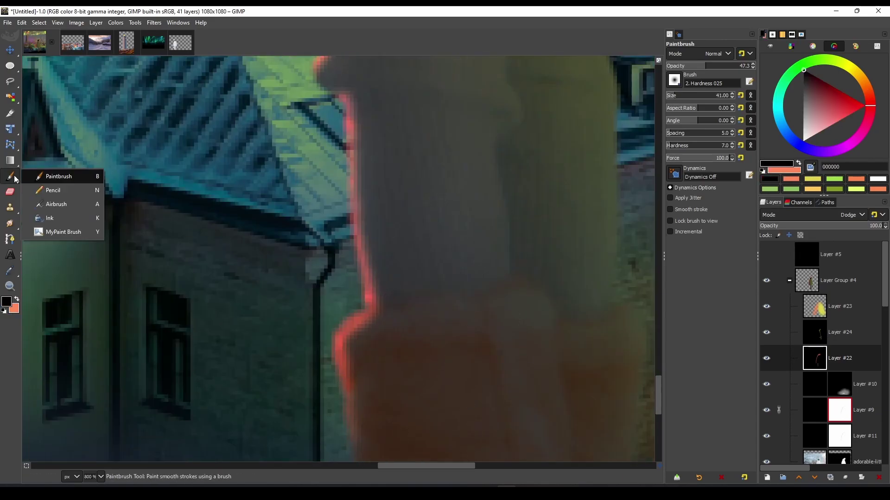
pyautogui.scroll(-3, 485, 224)
pyautogui.scroll(3, 463, 260)
pyautogui.scroll(-5, 463, 278)
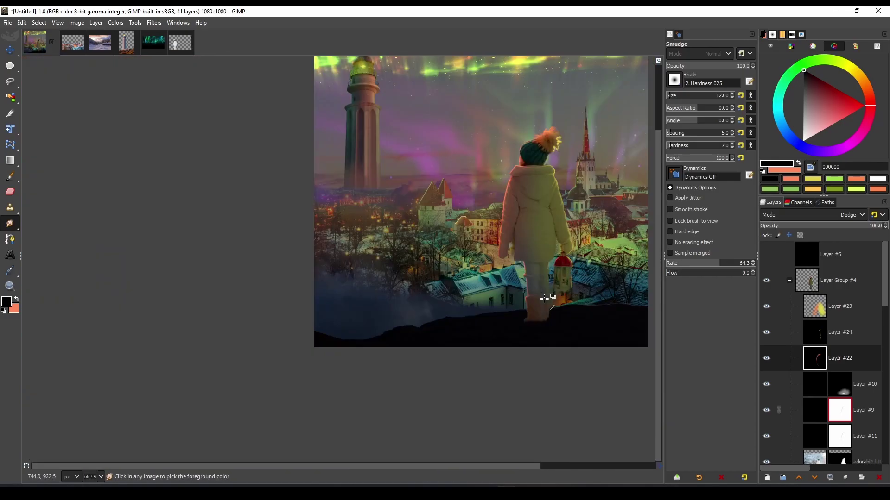
pyautogui.scroll(6, 395, 143)
pyautogui.scroll(-3, 404, 318)
pyautogui.scroll(-1, 397, 258)
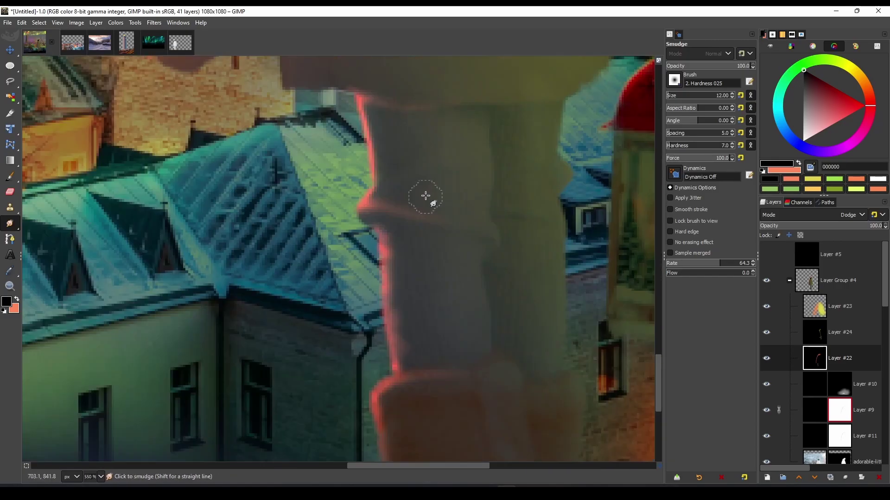
pyautogui.scroll(2, 423, 199)
pyautogui.scroll(-3, 375, 250)
pyautogui.scroll(-2, 375, 254)
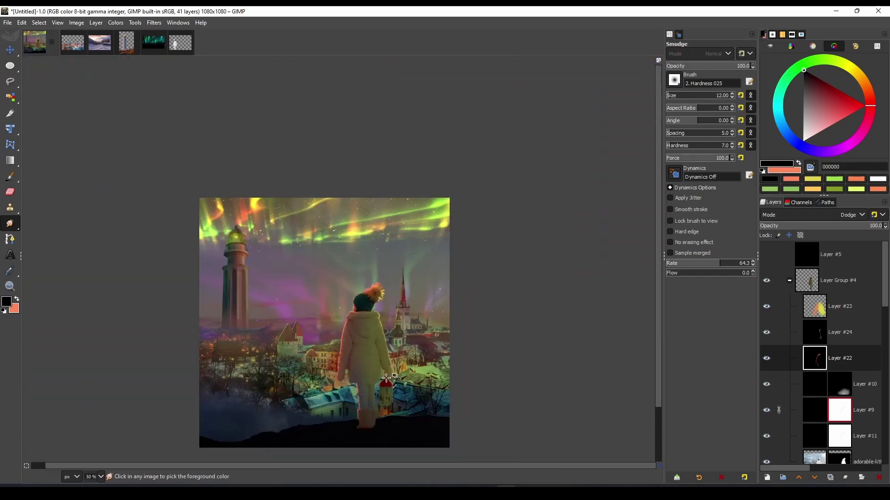
pyautogui.scroll(4, 389, 264)
# - On Layer #24, sample the coat's yellow for the glow and shrink the brush
pyautogui.press('pageup')
pyautogui.scroll(5, 184, 288)
pyautogui.scroll(-3, 232, 254)
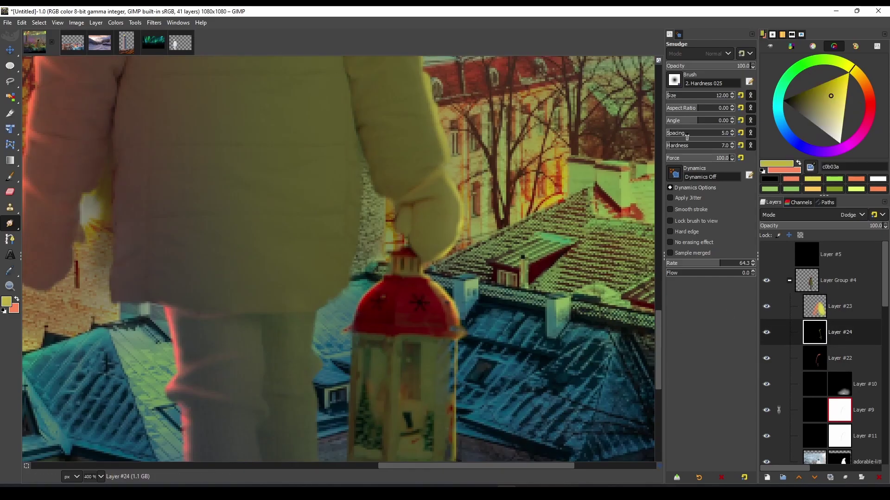
pyautogui.press('p')
pyautogui.scroll(-4, 278, 231)
pyautogui.scroll(5, 299, 203)
pyautogui.keyDown('ctrl'); pyautogui.click(299, 203); pyautogui.keyUp('ctrl')
pyautogui.scroll(-1, 302, 328)
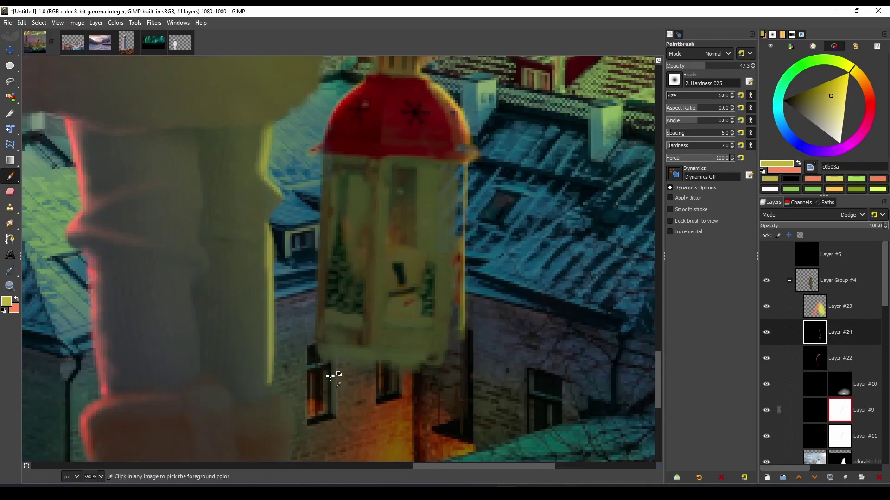
pyautogui.scroll(2, 333, 373)
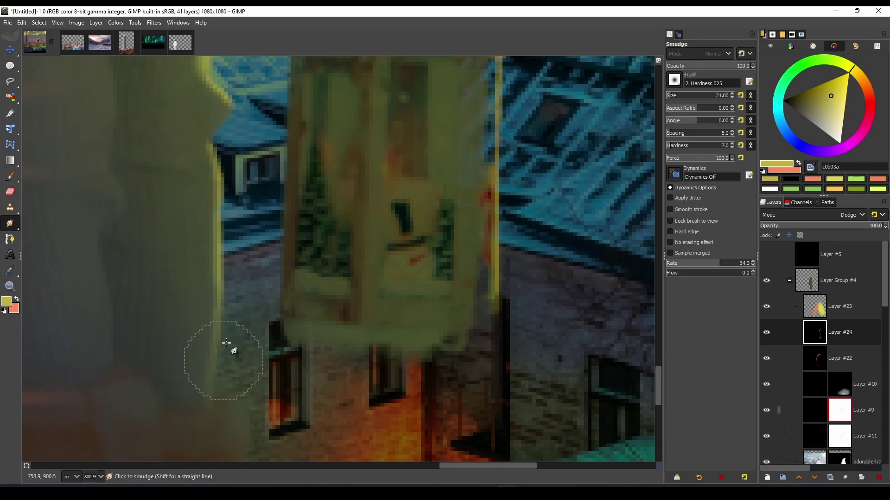
pyautogui.scroll(5, 226, 343)
pyautogui.press('[')
pyautogui.press('[')
pyautogui.press('[')
pyautogui.scroll(1, 157, 287)
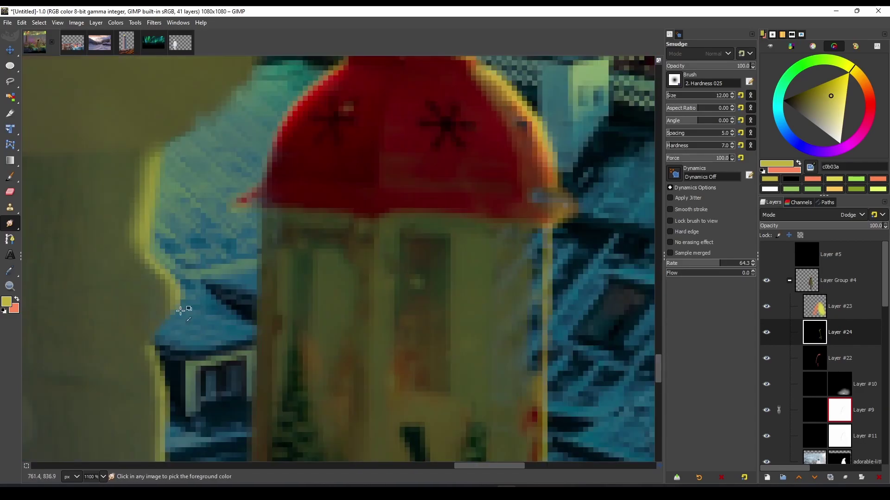
pyautogui.scroll(-2, 245, 348)
pyautogui.scroll(-3, 244, 348)
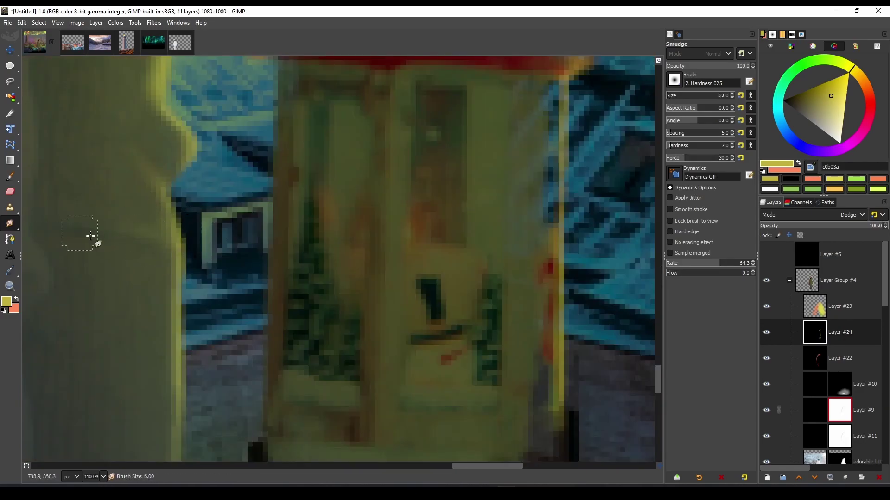
pyautogui.scroll(-4, 264, 333)
pyautogui.scroll(-5, 342, 397)
pyautogui.scroll(1, 301, 294)
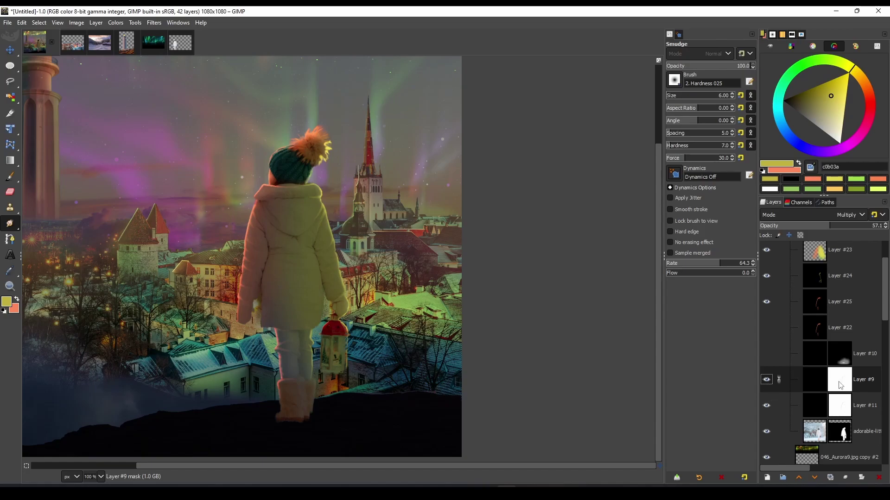
# - Reset colours to black and white, raise the Multiply shading layer to 77.4% opacity, and select Layer #11's mask
pyautogui.scroll(-2, 783, 396)
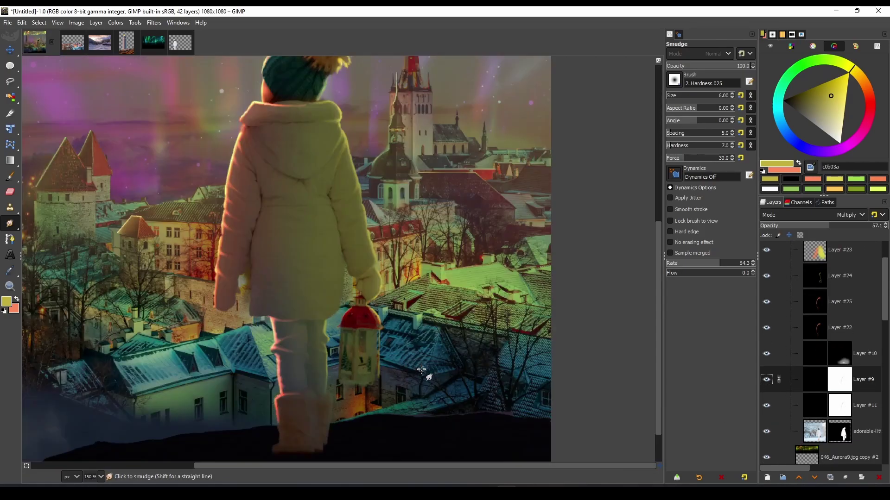
pyautogui.scroll(2, 369, 244)
pyautogui.press('p')
pyautogui.press('d')
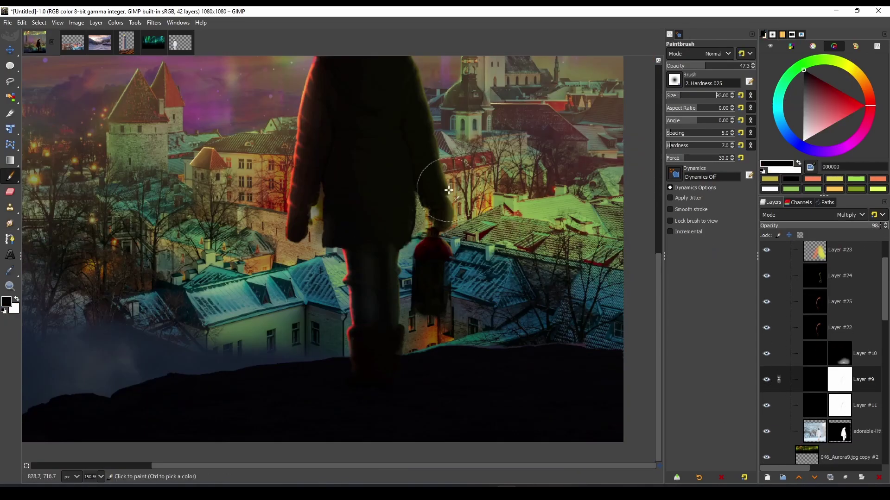
pyautogui.moveTo(830, 229); pyautogui.dragTo(852, 229)
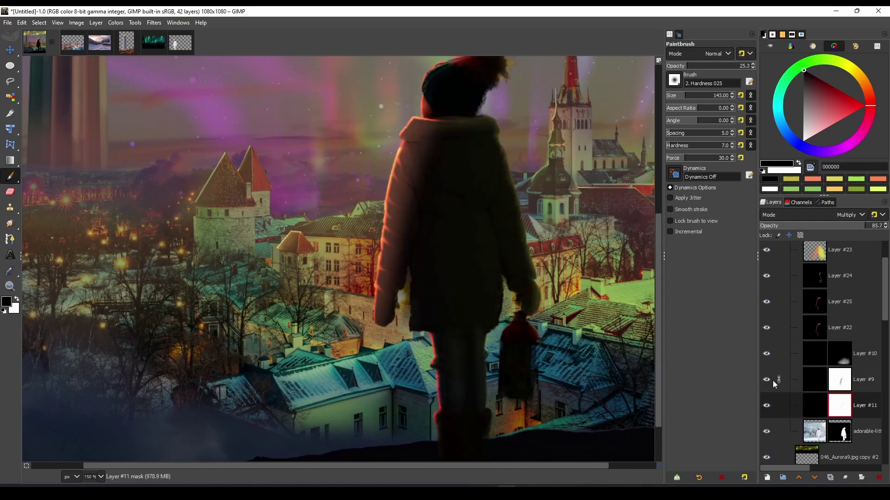
pyautogui.click(766, 406)
pyautogui.press('1')
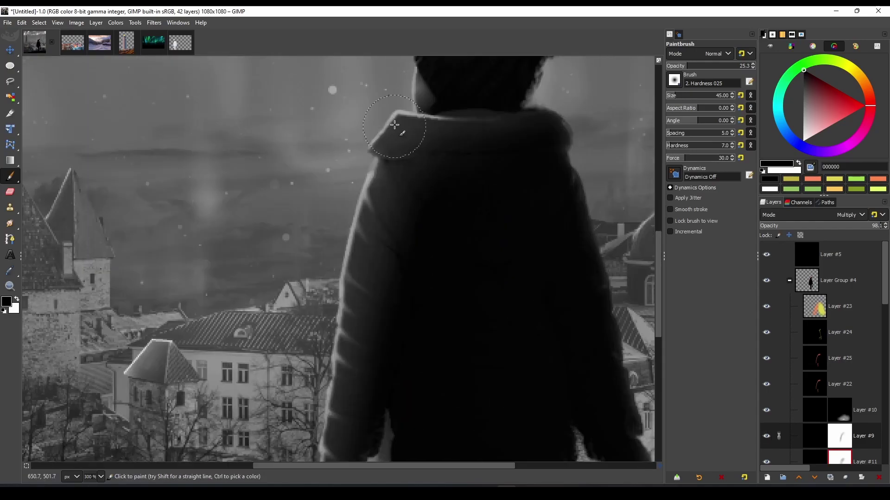
pyautogui.scroll(1, 345, 253)
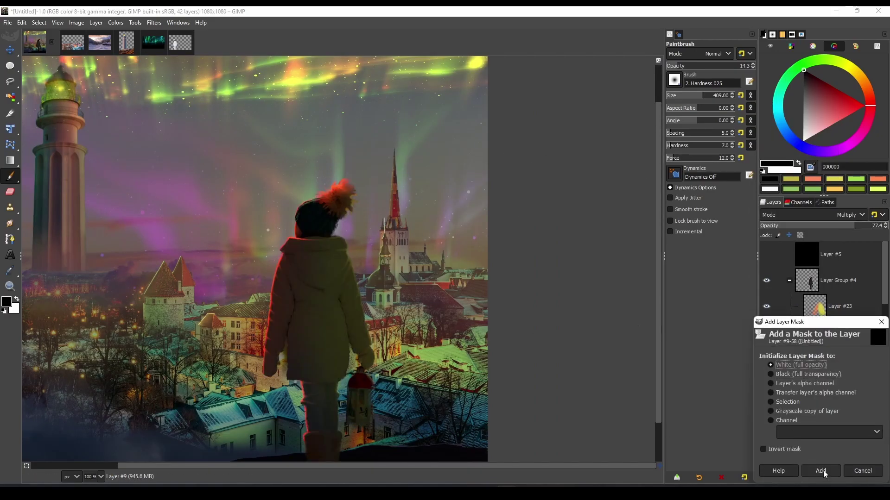
# - Add the white mask to Layer #9 and make the coat-darkening layer visible
pyautogui.click(820, 471)
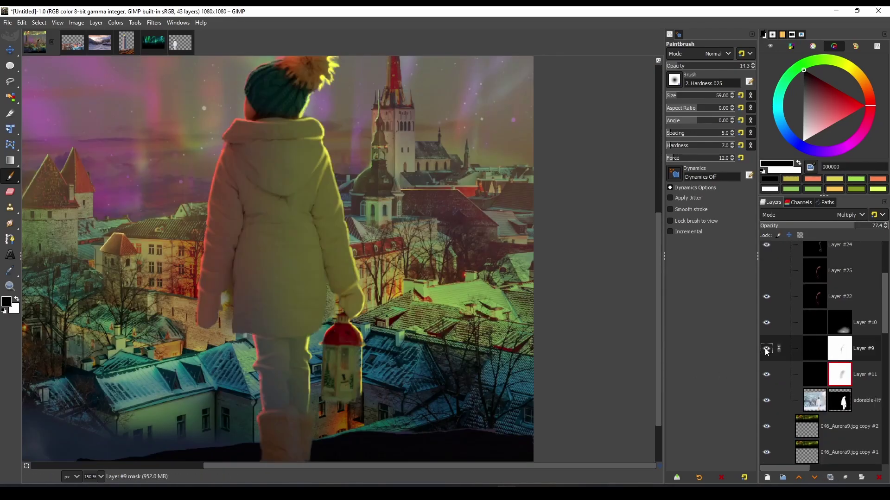
pyautogui.click(766, 349)
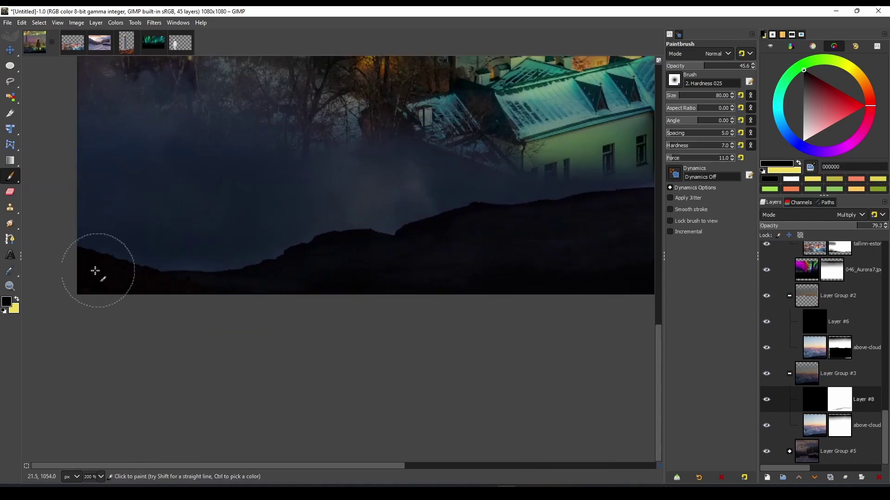
# - Confirm white as the foreground colour and zoom in on the image
pyautogui.click(123, 379)
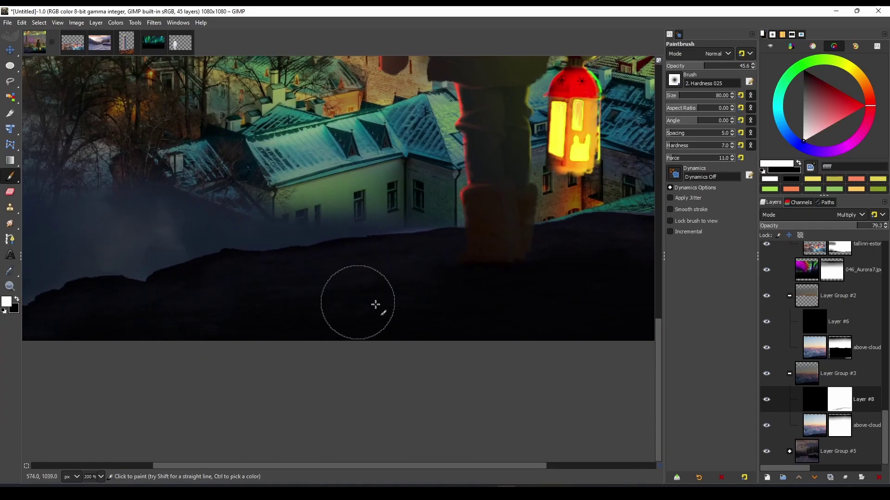
pyautogui.press('+')
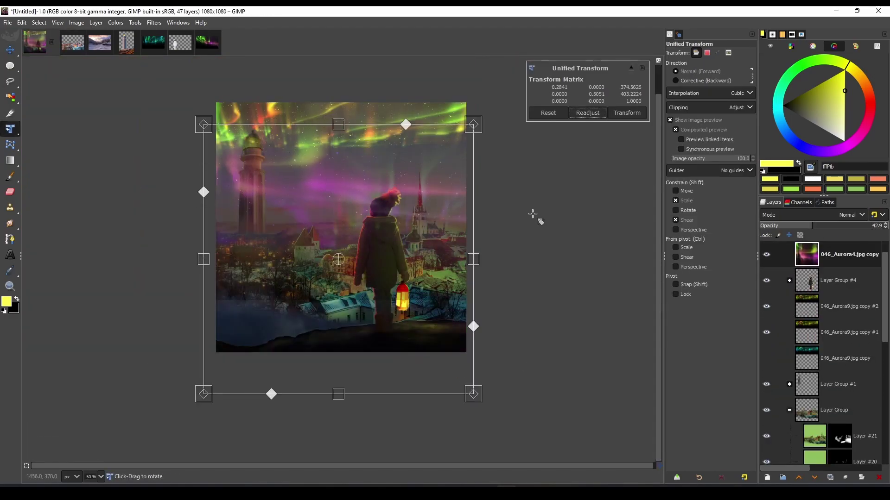
# - Tilt the aurora copy diagonally, move it beneath the girl's group, and add a white mask
pyautogui.moveTo(533, 216); pyautogui.dragTo(276, 123)
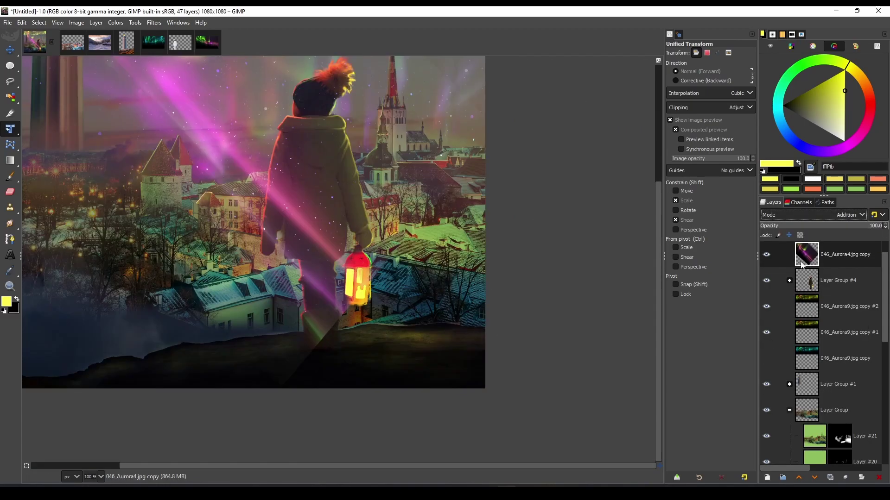
pyautogui.moveTo(801, 264); pyautogui.dragTo(807, 285)
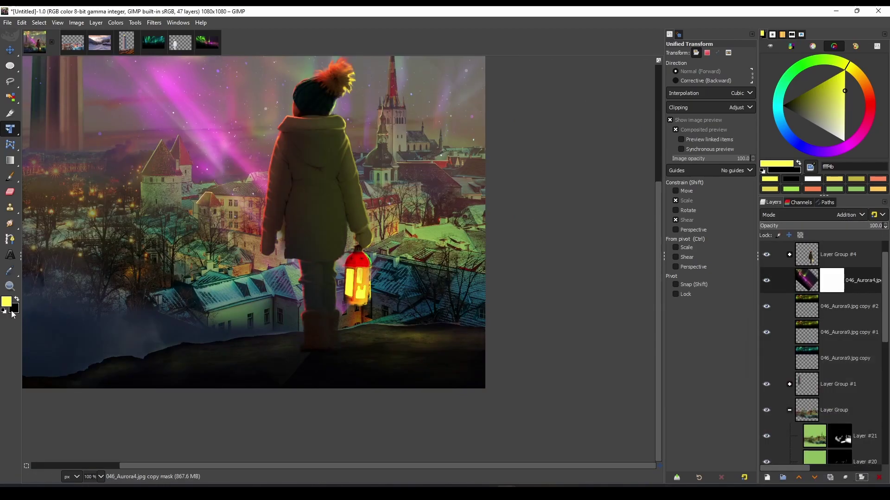
pyautogui.press('p')
pyautogui.press('x')
pyautogui.press('-')
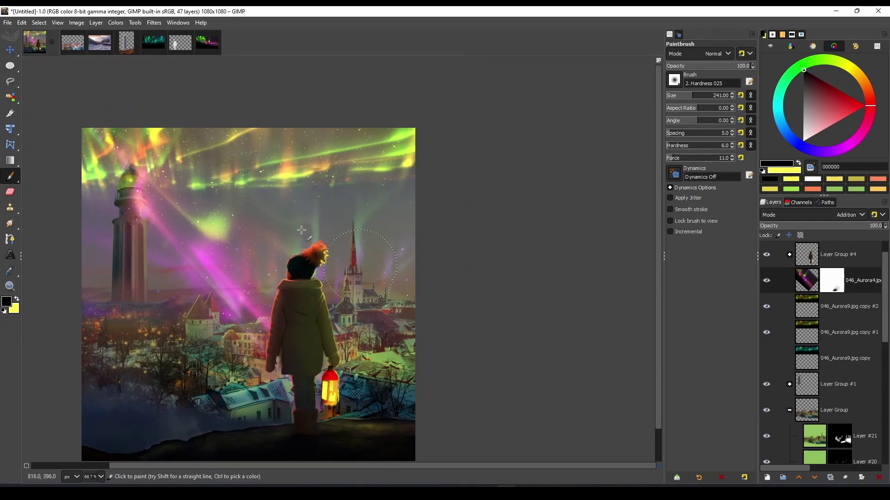
# - Shift the aurora's hue toward yellow-green with Hue-Saturation
pyautogui.click(116, 23)
pyautogui.click(139, 65)
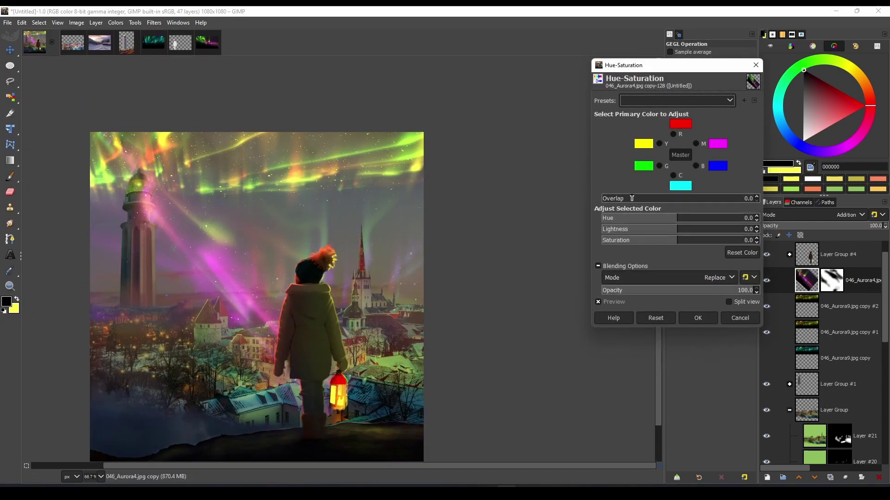
pyautogui.moveTo(649, 218); pyautogui.dragTo(719, 217)
pyautogui.scroll(-3, 312, 287)
pyautogui.scroll(2, 311, 287)
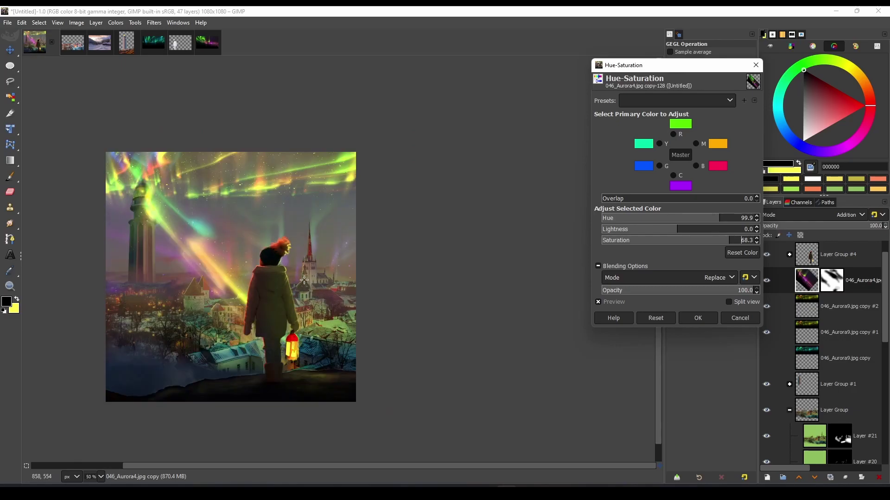
pyautogui.scroll(2, 437, 252)
pyautogui.click(698, 319)
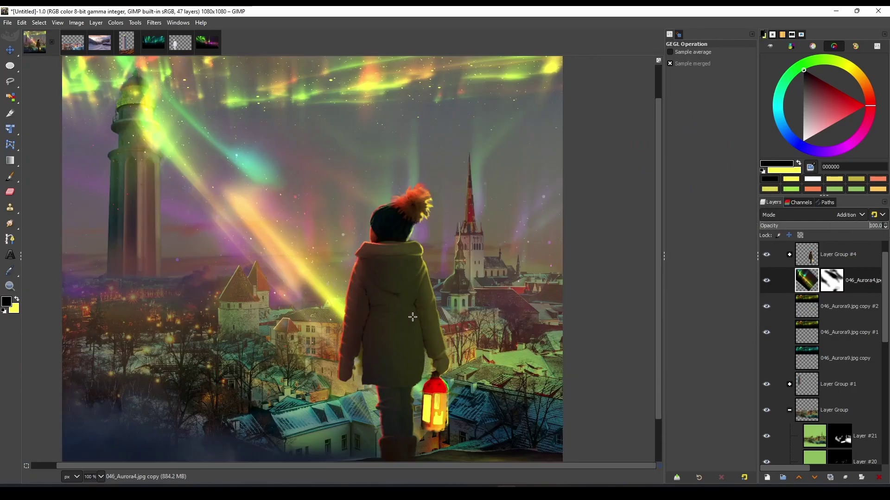
pyautogui.scroll(-2, 258, 160)
# - Warp the aurora glow into a curve beside the lighthouse and commit it
pyautogui.press('w')
pyautogui.scroll(2, 325, 262)
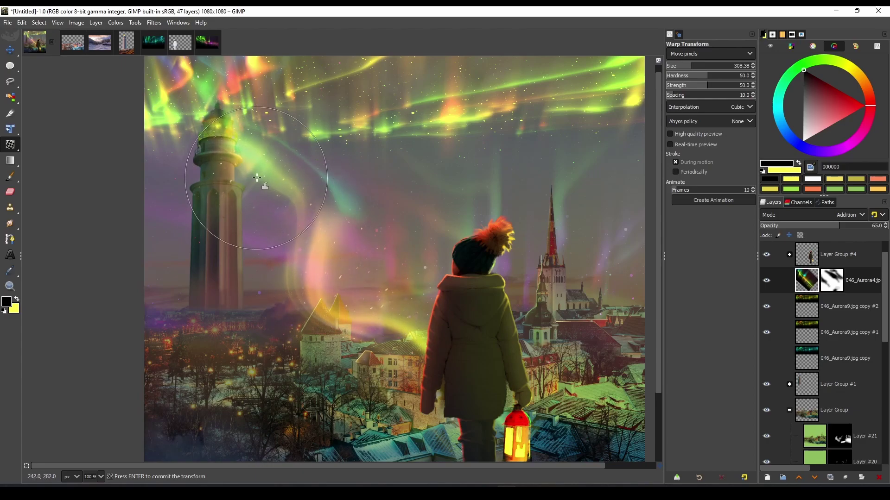
pyautogui.moveTo(353, 236); pyautogui.dragTo(271, 262)
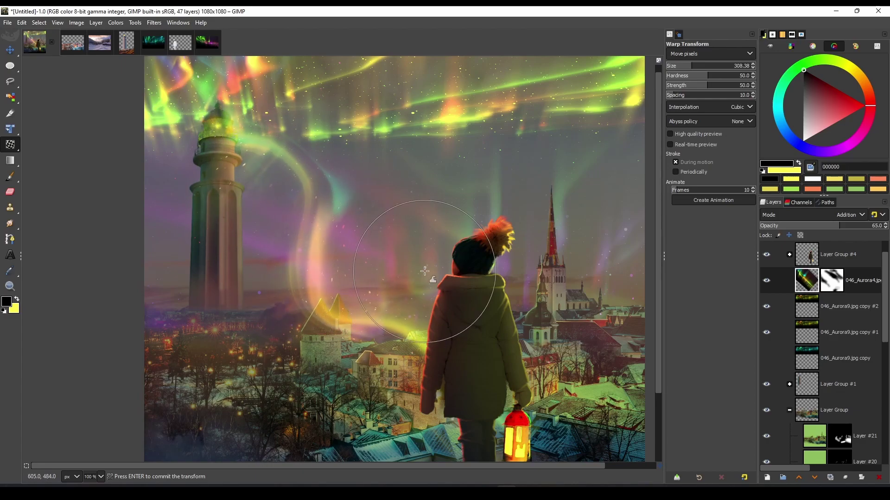
pyautogui.press('Return')
pyautogui.scroll(-4, 338, 205)
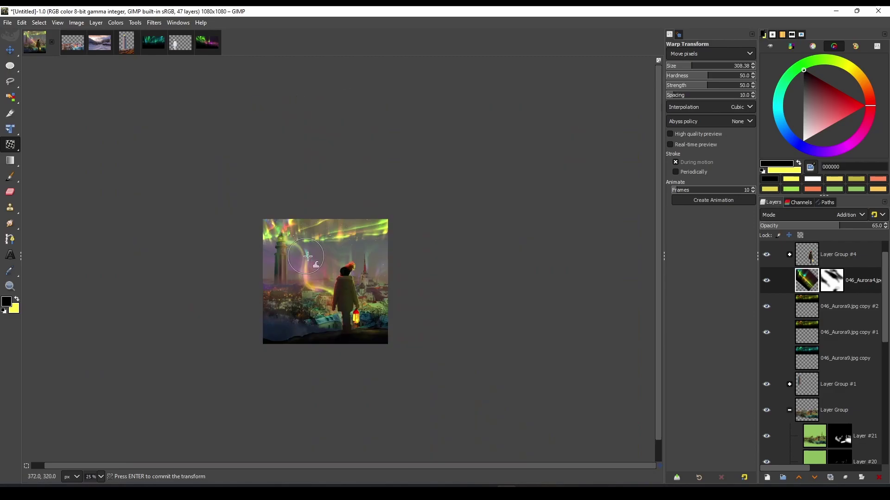
pyautogui.scroll(3, 331, 292)
# - Switch to the Move tool and bring up Colors > Colorize for the aurora
pyautogui.press('m')
pyautogui.scroll(1, 480, 342)
pyautogui.click(115, 23)
pyautogui.click(134, 272)
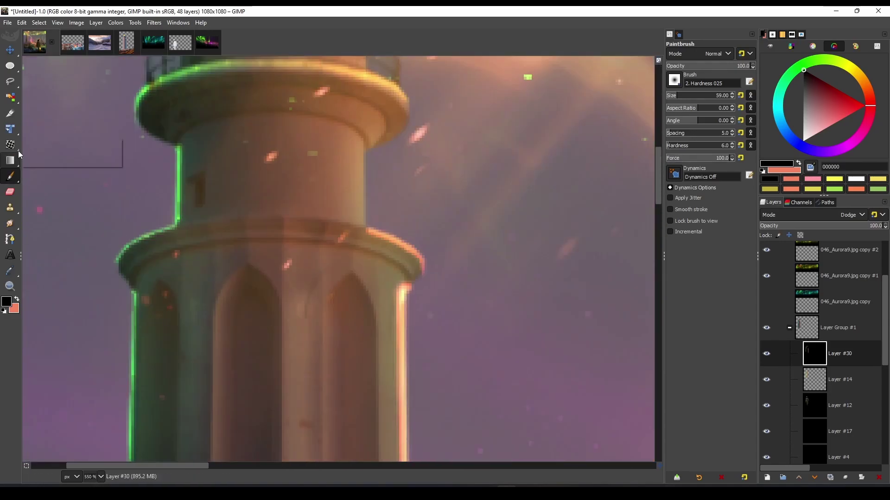
# - Make salmon the paint colour and shrink the Paintbrush to a fine size-2 tip
pyautogui.scroll(-3, 320, 201)
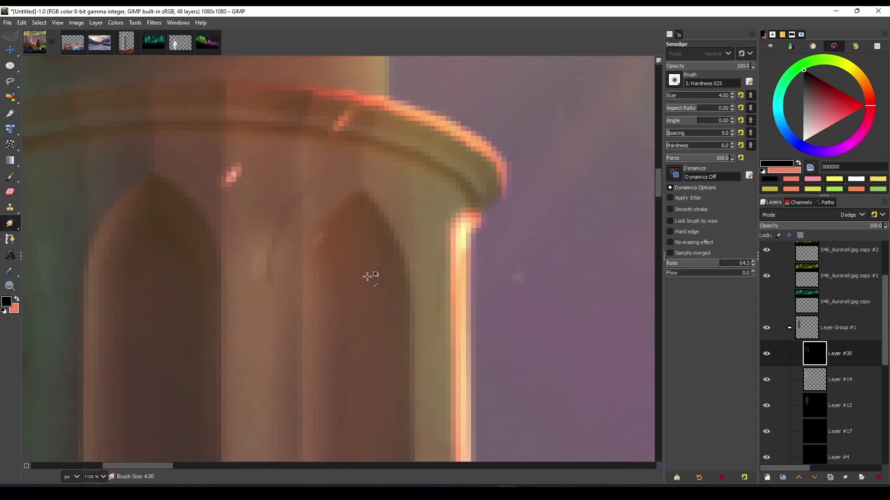
pyautogui.scroll(-2, 453, 263)
pyautogui.scroll(-3, 467, 159)
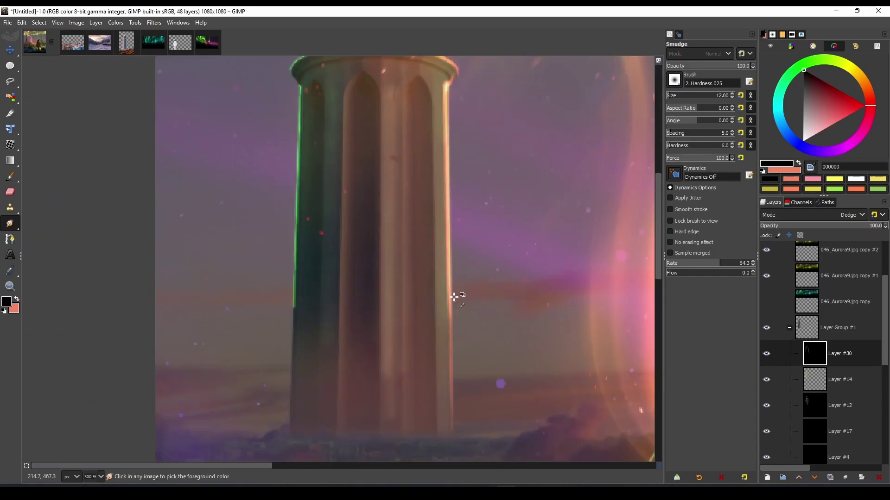
pyautogui.scroll(-5, 461, 291)
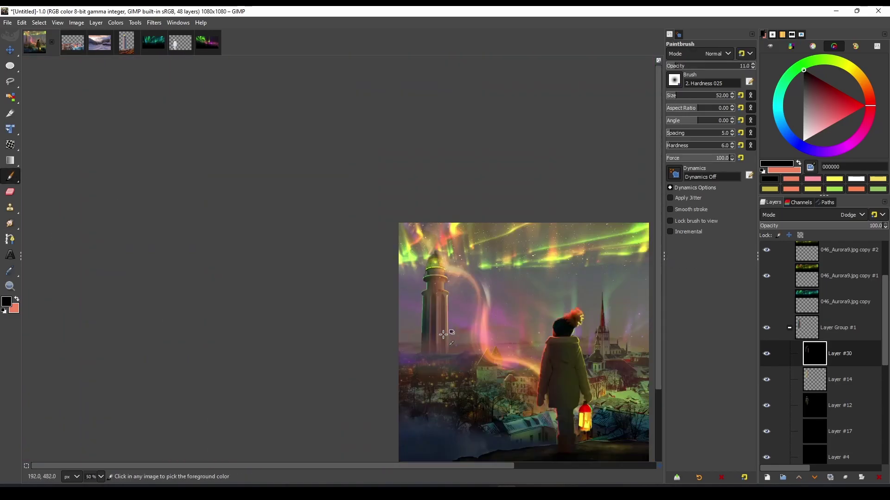
pyautogui.scroll(1, 424, 280)
pyautogui.scroll(3, 425, 280)
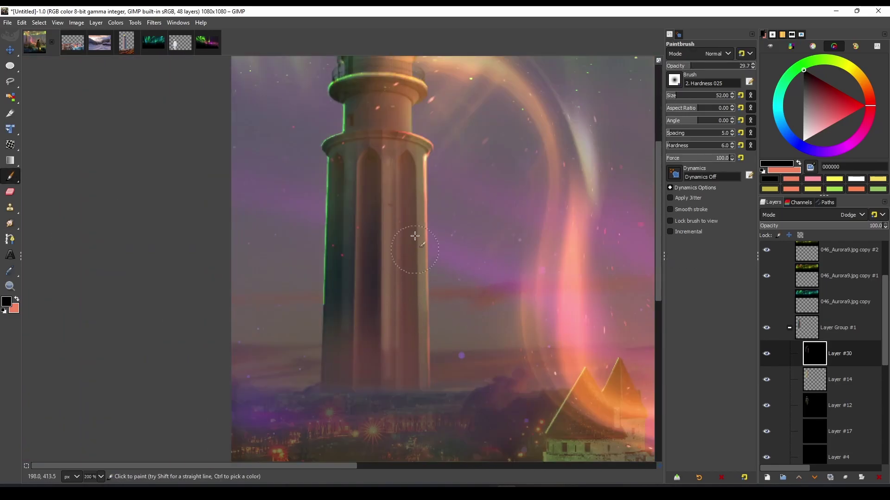
pyautogui.press('x')
pyautogui.scroll(-3, 415, 236)
pyautogui.scroll(5, 413, 229)
pyautogui.click(675, 68)
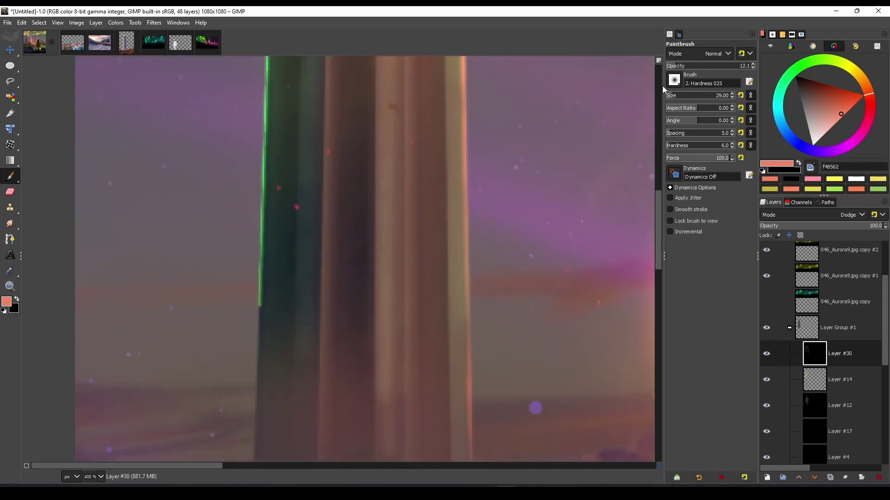
# - Draw a straight salmon highlight line from the base up the lighthouse column on Layer #30
pyautogui.scroll(-2, 370, 231)
pyautogui.scroll(5, 371, 142)
pyautogui.scroll(-3, 401, 167)
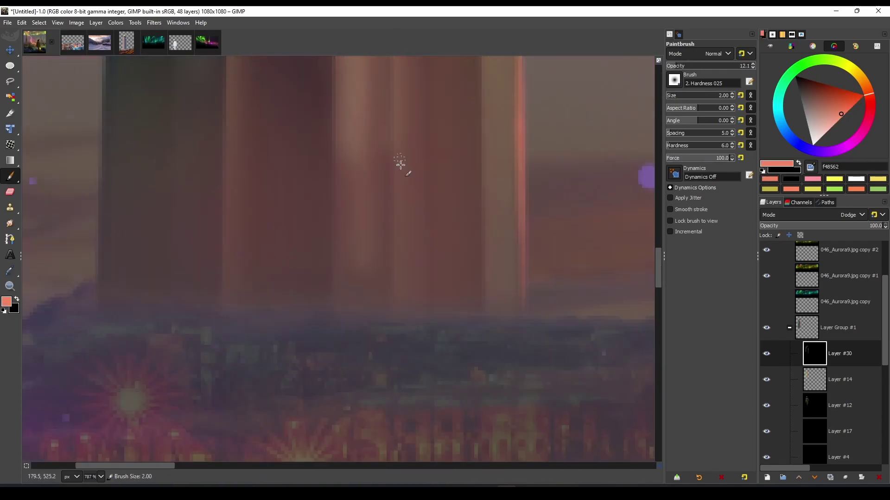
pyautogui.scroll(-2, 411, 262)
pyautogui.scroll(3, 394, 371)
pyautogui.click(381, 426)
pyautogui.keyDown('shift'); pyautogui.click(383, 138); pyautogui.keyUp('shift')
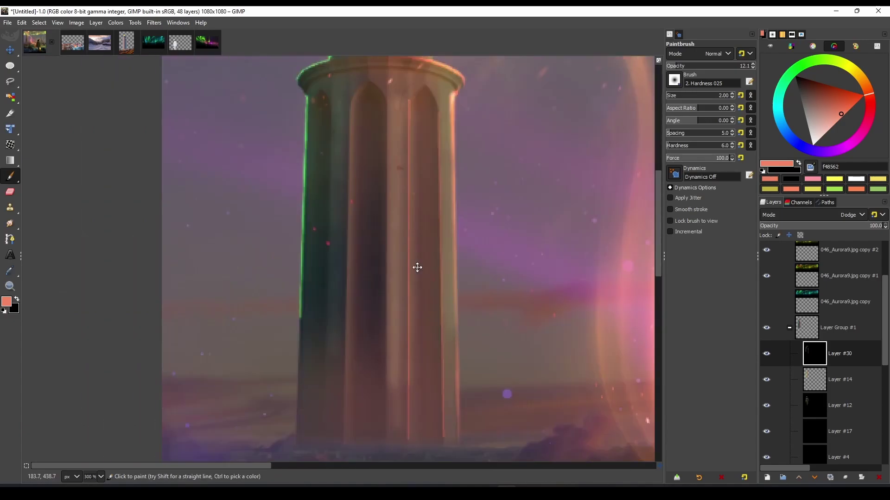
pyautogui.scroll(-2, 398, 250)
pyautogui.scroll(5, 360, 274)
pyautogui.scroll(-1, 361, 273)
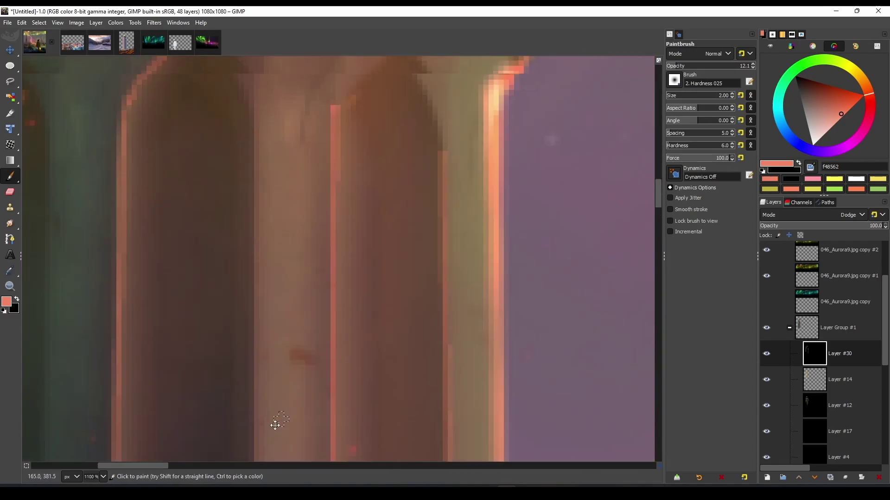
pyautogui.scroll(-2, 337, 353)
pyautogui.scroll(4, 362, 224)
# - Make Layer #25 the active layer and fit the whole image in view
pyautogui.scroll(-8, 343, 250)
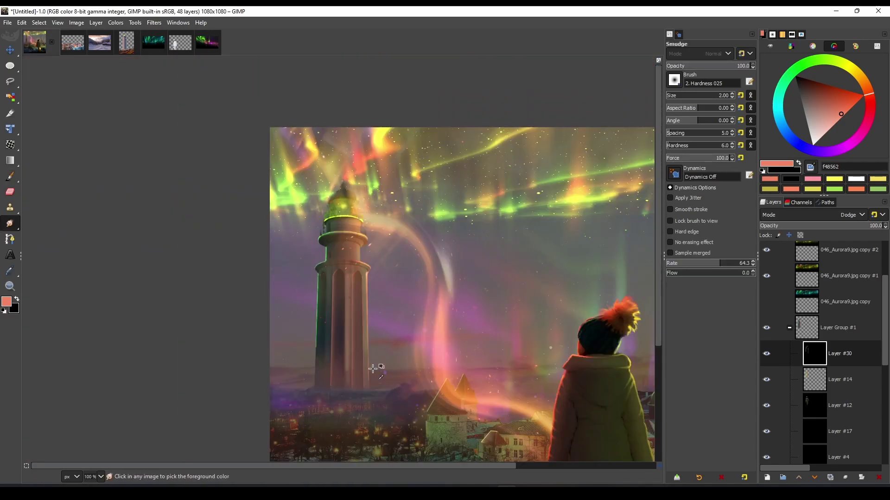
pyautogui.scroll(-1, 354, 342)
pyautogui.scroll(1, 354, 342)
pyautogui.scroll(3, 814, 339)
pyautogui.scroll(3, 814, 340)
pyautogui.scroll(-4, 814, 340)
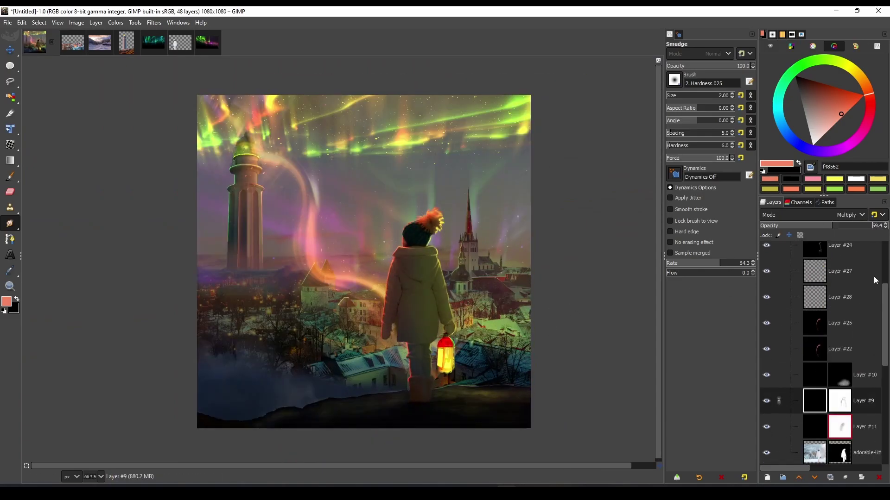
pyautogui.click(768, 323)
pyautogui.scroll(4, 420, 404)
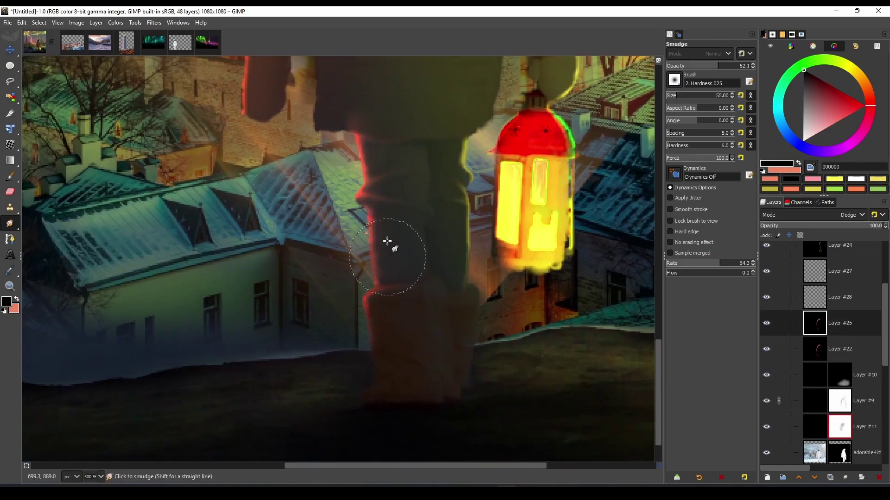
pyautogui.hotkey('shift', 'ctrl', 'j')
# - With the Paintbrush, sample olive 938b2a from the image, then select Layer #27
pyautogui.keyDown('ctrl'); pyautogui.scroll(5, 419, 374); pyautogui.keyUp('ctrl')
pyautogui.keyDown('ctrl'); pyautogui.scroll(2, 452, 238); pyautogui.keyUp('ctrl')
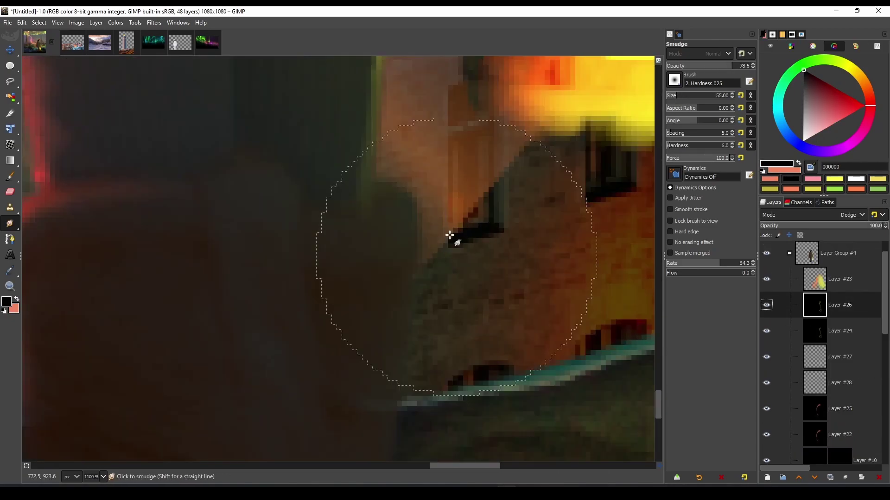
pyautogui.press('p')
pyautogui.keyDown('ctrl'); pyautogui.click(389, 239); pyautogui.keyUp('ctrl')
pyautogui.keyDown('ctrl'); pyautogui.scroll(-1, 499, 263); pyautogui.keyUp('ctrl')
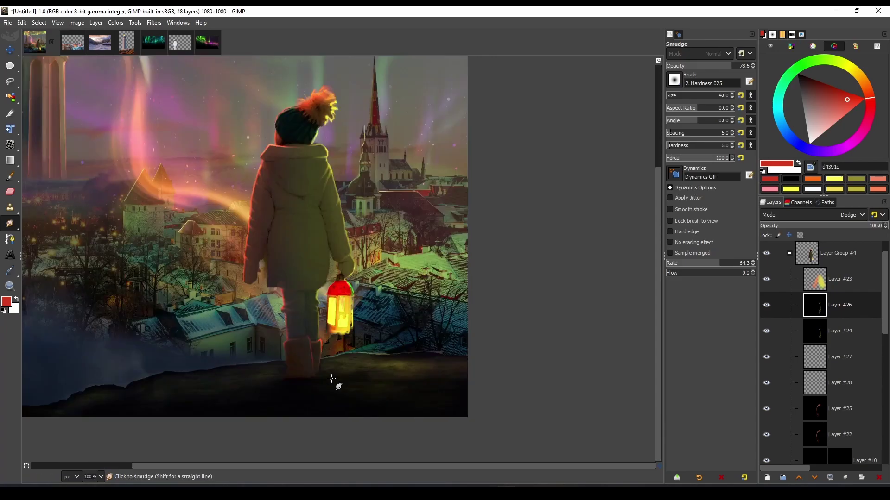
pyautogui.click(815, 384)
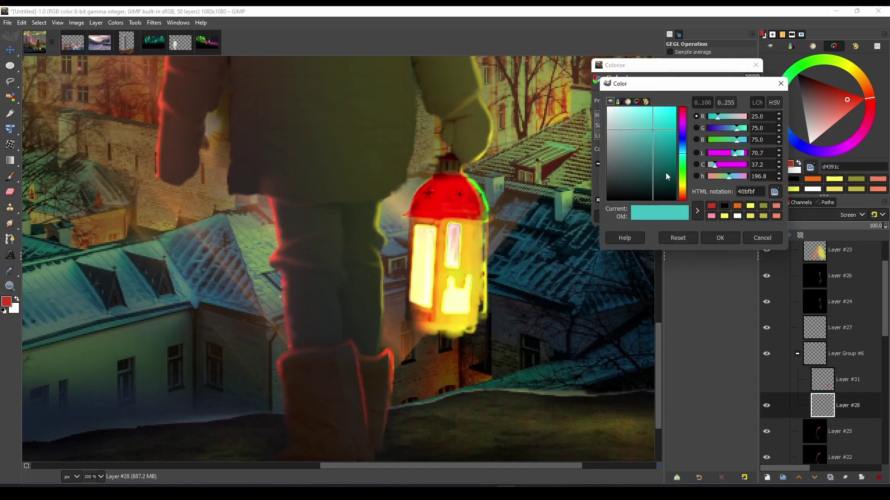
# - Colorize the lantern layer so its windows glow orange-red, and change its blend mode
pyautogui.click(697, 216)
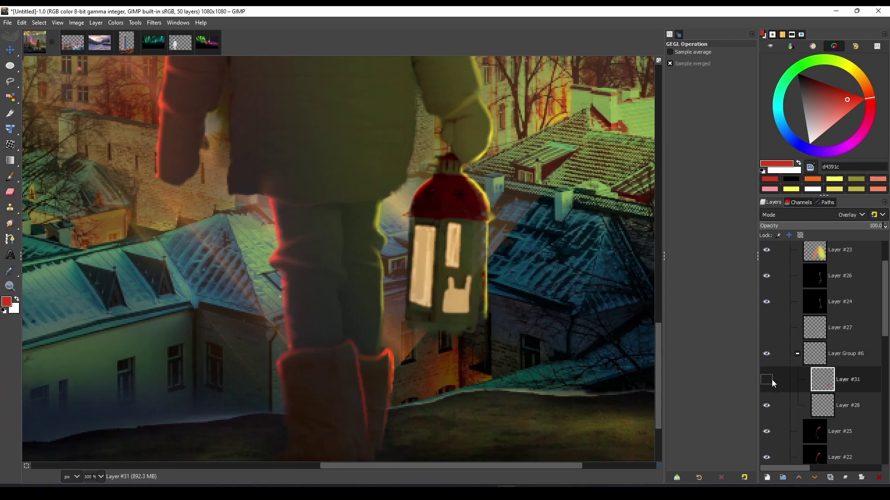
pyautogui.press('-')
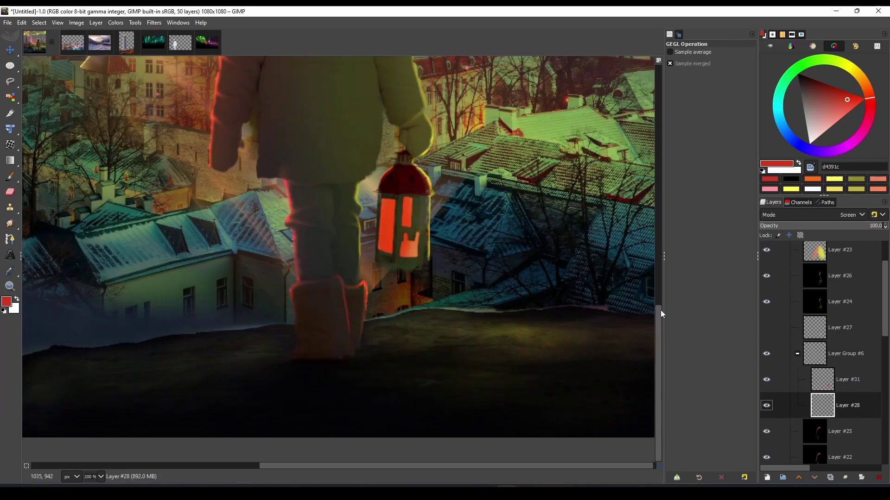
pyautogui.click(851, 215)
pyautogui.click(783, 337)
# - On Layer #26, free-select the strip by the leg and apply Hue -74.6, Saturation 56.1
pyautogui.click(797, 379)
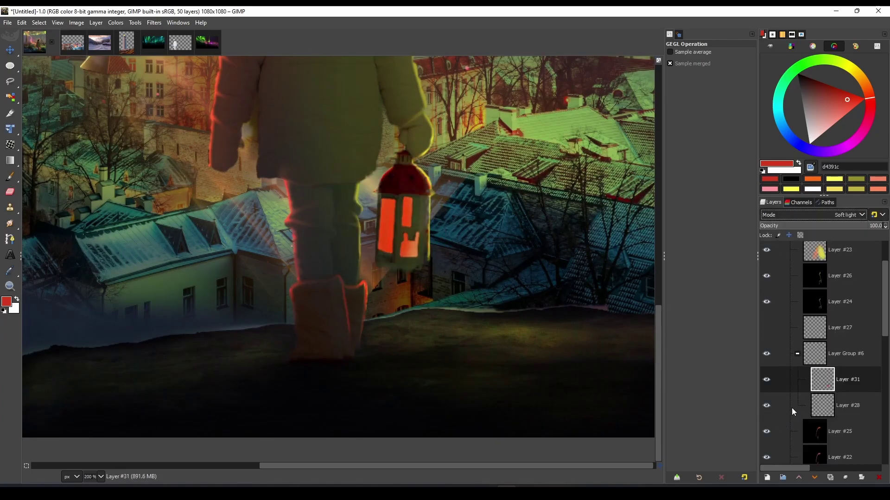
pyautogui.hotkey('shift', '2')
pyautogui.press('3')
pyautogui.scroll(2, 815, 324)
pyautogui.click(834, 333)
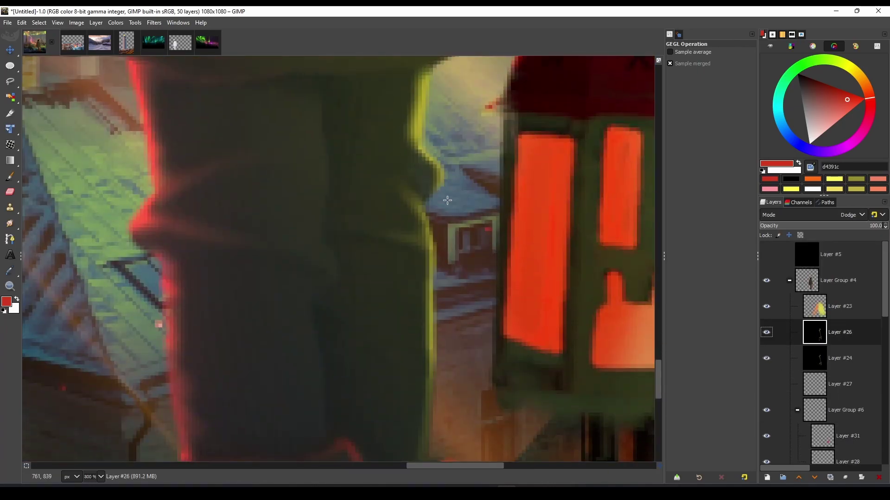
pyautogui.press('f')
pyautogui.click(115, 22)
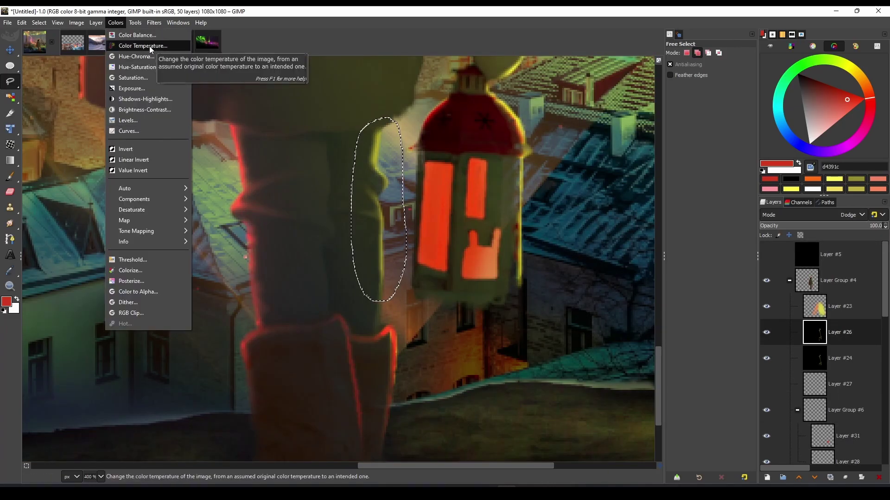
pyautogui.click(134, 64)
pyautogui.press('1')
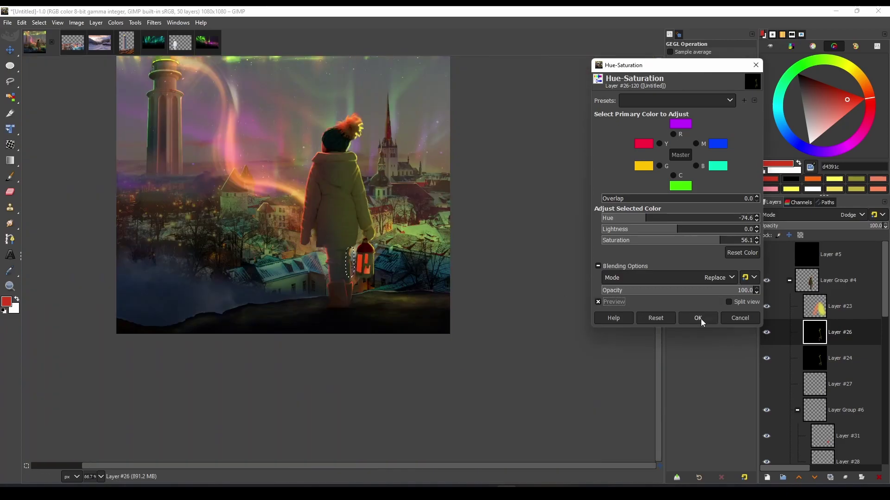
pyautogui.click(698, 318)
pyautogui.press('3')
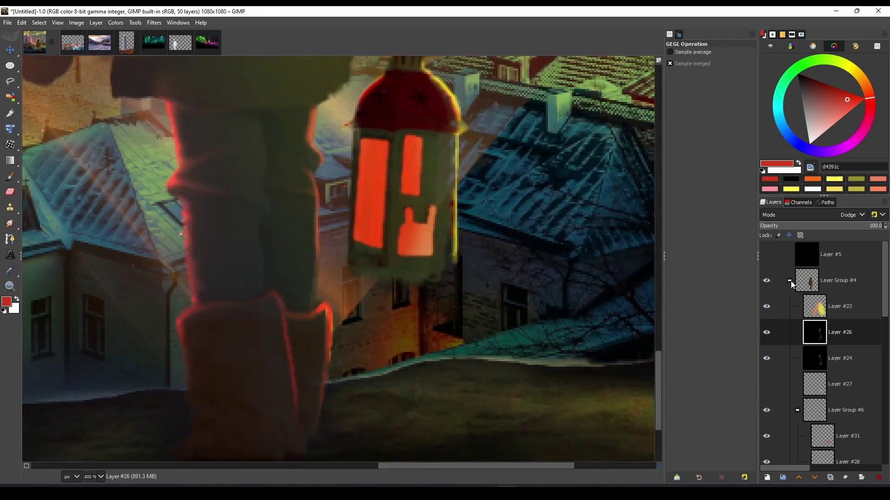
# - Collapse the girl's layer group, select the aurora layer and reset colours to black and white
pyautogui.click(789, 280)
pyautogui.click(834, 306)
pyautogui.click(10, 176)
pyautogui.press('d')
pyautogui.scroll(-2, 88, 250)
# - Paint a thin red rim line along the girl's leg and smudge it softly
pyautogui.scroll(-1, 301, 377)
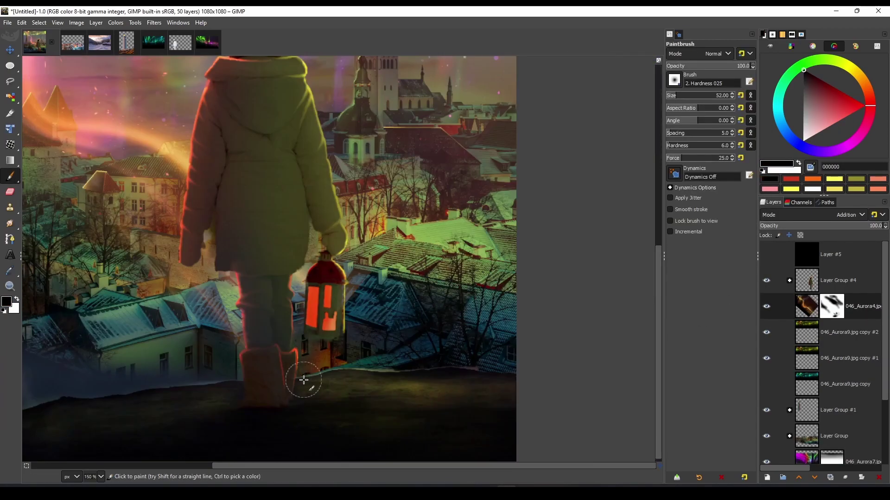
pyautogui.click(766, 280)
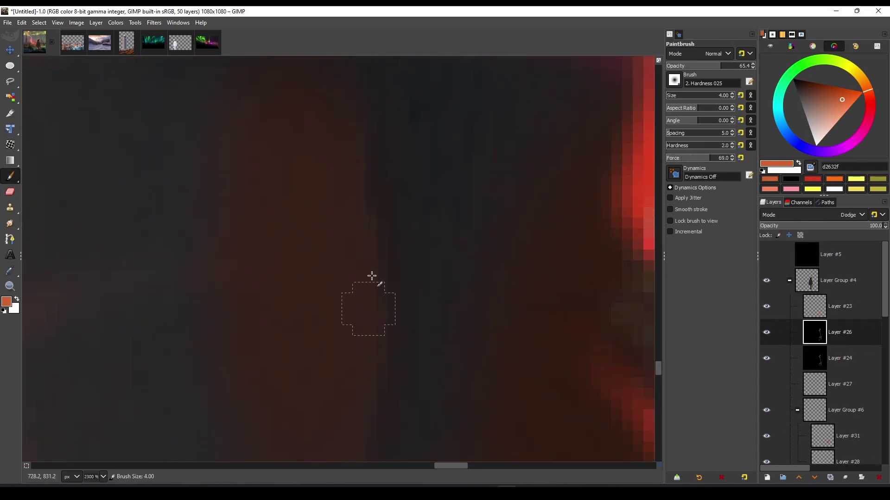
pyautogui.moveTo(367, 188); pyautogui.dragTo(376, 350)
pyautogui.press('s')
pyautogui.scroll(-3, 382, 294)
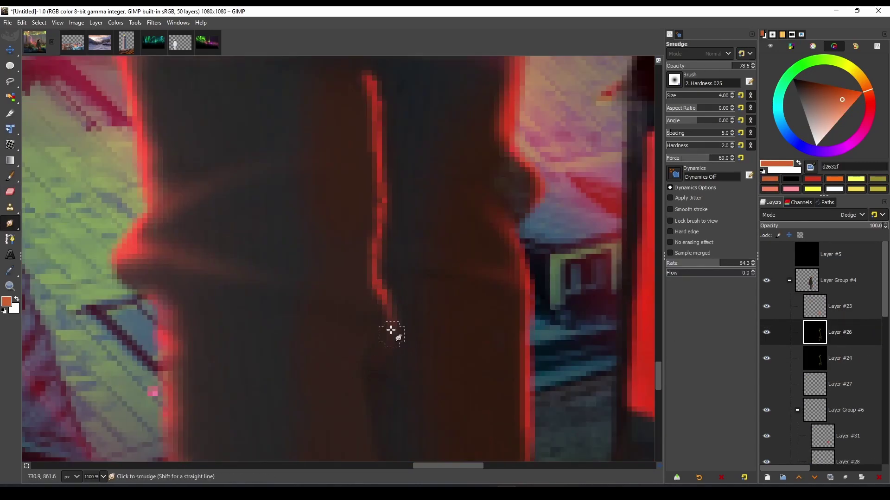
pyautogui.hotkey('shift', 'ctrl', 'j')
pyautogui.press('4')
pyautogui.scroll(2, 293, 283)
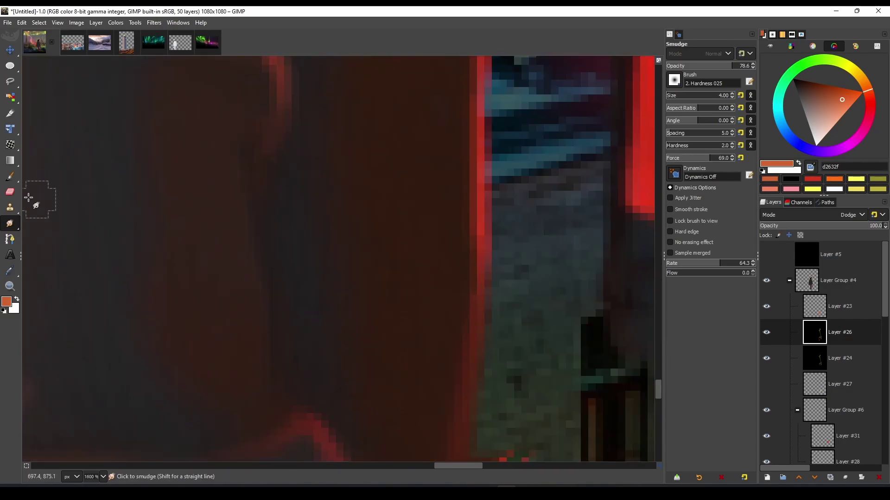
pyautogui.press('p')
pyautogui.hotkey('shift', 'ctrl', 'j')
pyautogui.press('4')
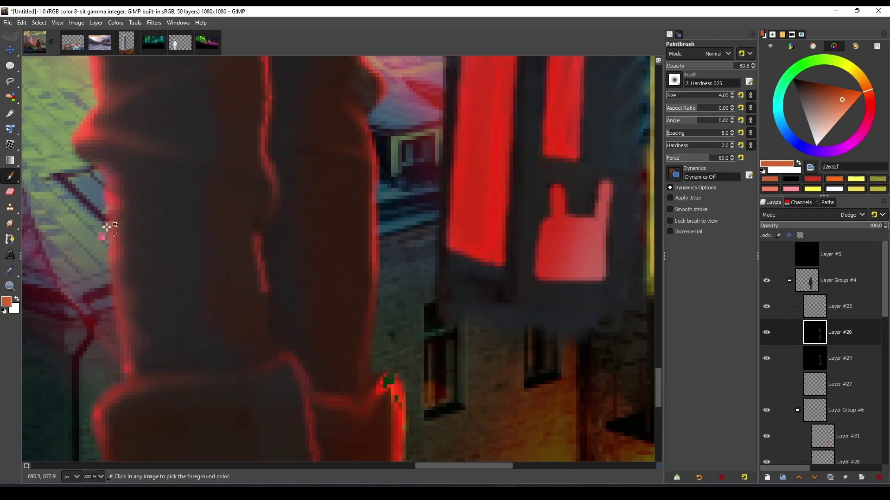
pyautogui.press('s')
pyautogui.scroll(-6, 249, 337)
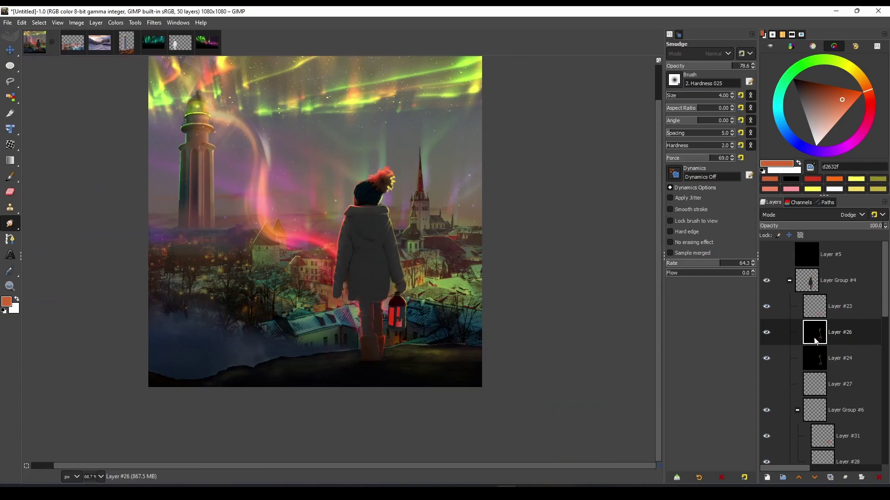
# - On Soft light Layer #23, paint warm orange glow over the coat with a larger, lower-opacity brush
pyautogui.click(816, 306)
pyautogui.scroll(3, 275, 327)
pyautogui.press('p')
pyautogui.scroll(1, 275, 327)
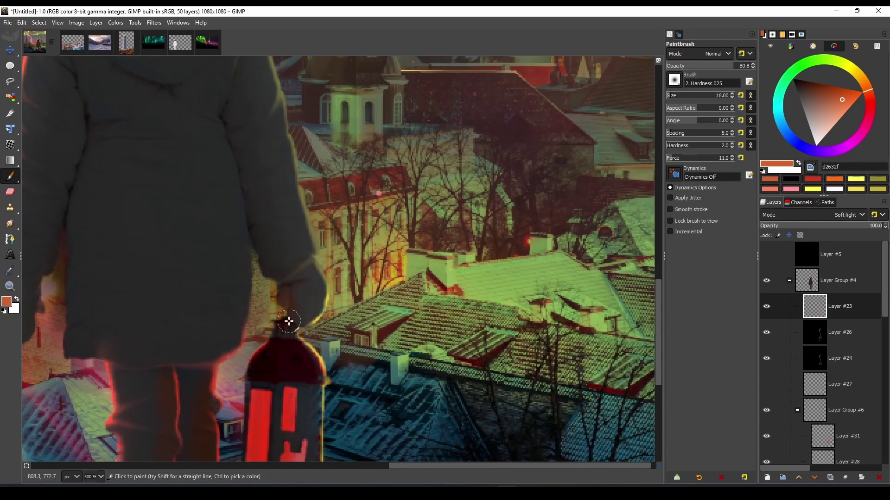
pyautogui.scroll(-1, 264, 272)
pyautogui.click(676, 66)
pyautogui.scroll(-1, 244, 354)
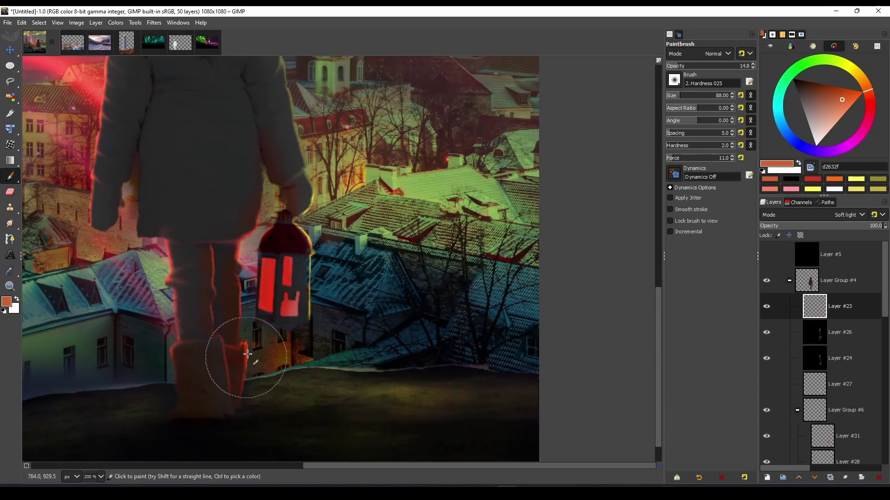
pyautogui.click(685, 96)
pyautogui.scroll(3, 190, 299)
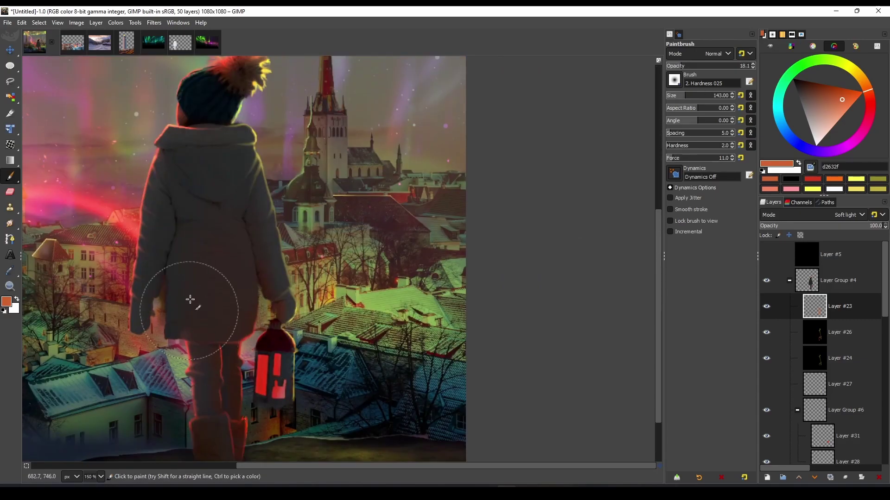
pyautogui.scroll(-1, 193, 283)
pyautogui.scroll(1, 278, 238)
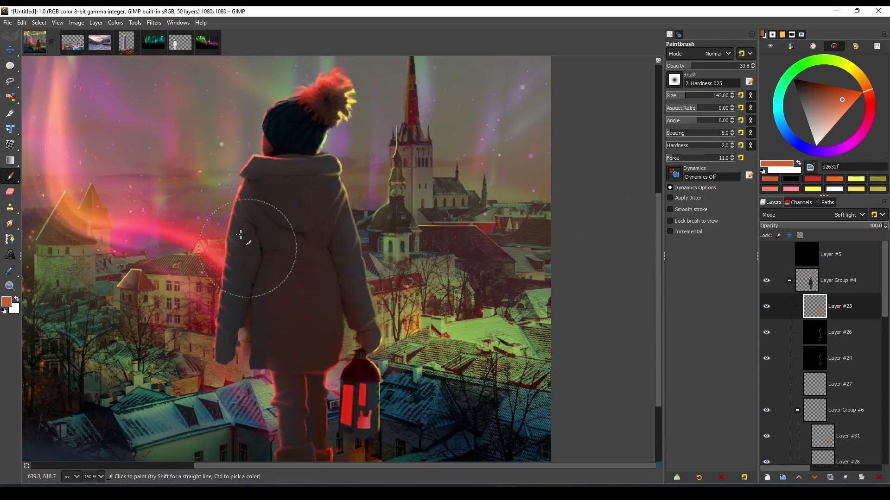
pyautogui.scroll(1, 417, 200)
pyautogui.scroll(-3, 370, 133)
pyautogui.scroll(3, 279, 264)
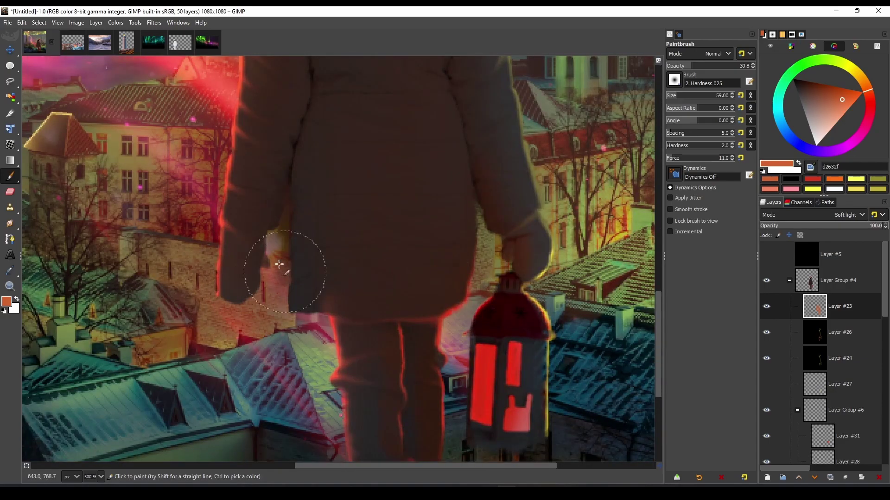
pyautogui.scroll(-3, 292, 229)
pyautogui.scroll(3, 304, 338)
# - Add a new Soft light layer and lower the brush opacity for yellow glow
pyautogui.scroll(-3, 304, 338)
pyautogui.hotkey('shift', 'ctrl', 'n')
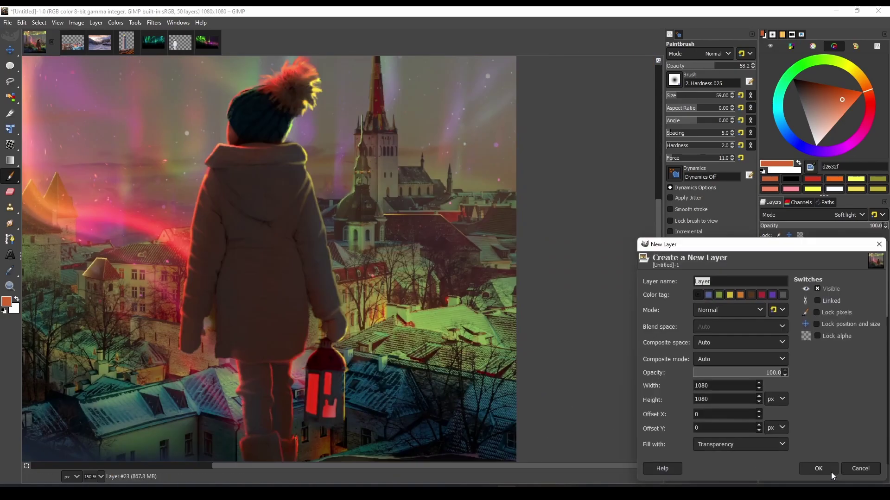
pyautogui.press('Return')
pyautogui.scroll(3, 311, 229)
pyautogui.click(701, 65)
pyautogui.click(857, 214)
pyautogui.click(805, 365)
pyautogui.scroll(-3, 322, 258)
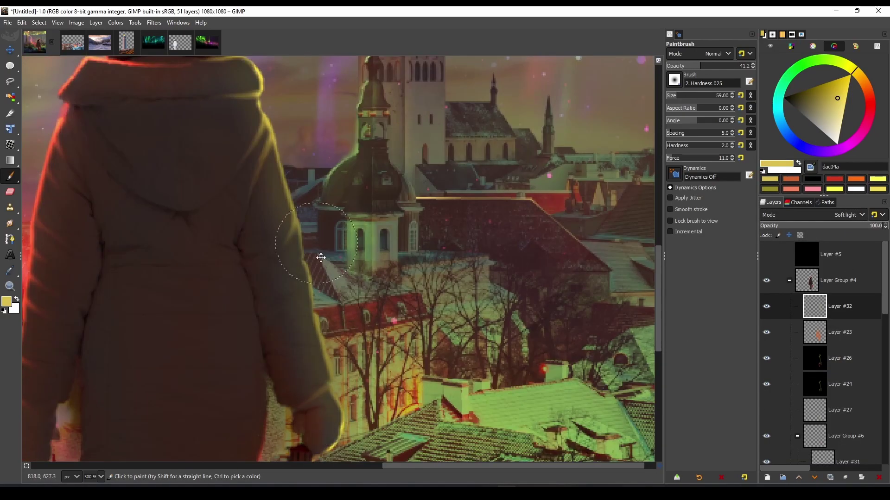
pyautogui.scroll(3, 297, 196)
pyautogui.scroll(-3, 297, 196)
pyautogui.scroll(2, 504, 159)
pyautogui.scroll(-2, 469, 252)
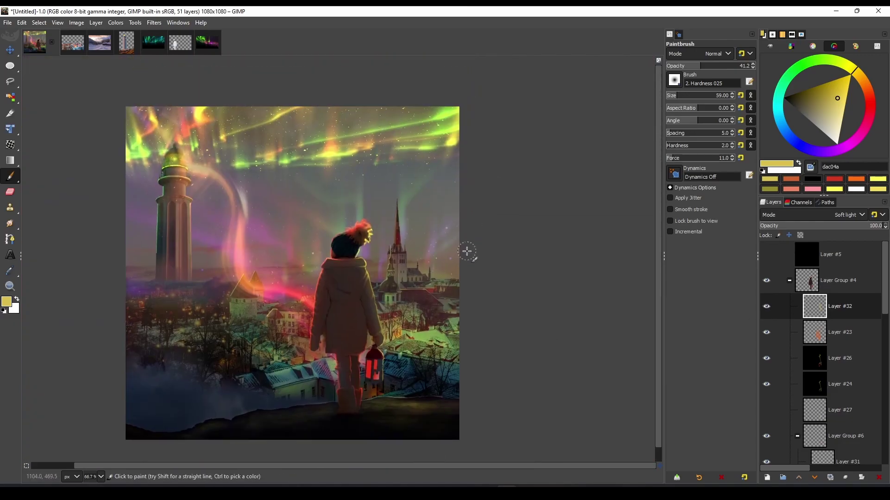
pyautogui.scroll(-5, 808, 373)
# - Lower the opacity of Layer #7 after checking layers in the stack
pyautogui.click(814, 400)
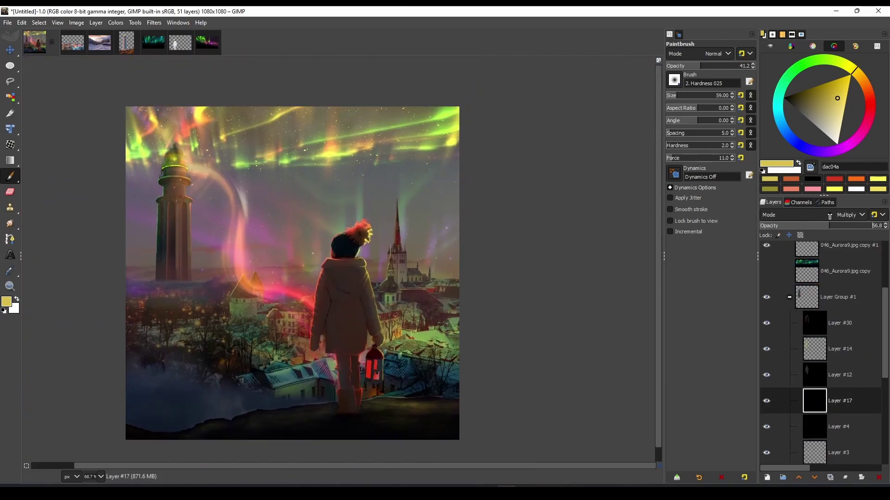
pyautogui.scroll(3, 326, 224)
pyautogui.scroll(-3, 792, 324)
pyautogui.click(814, 446)
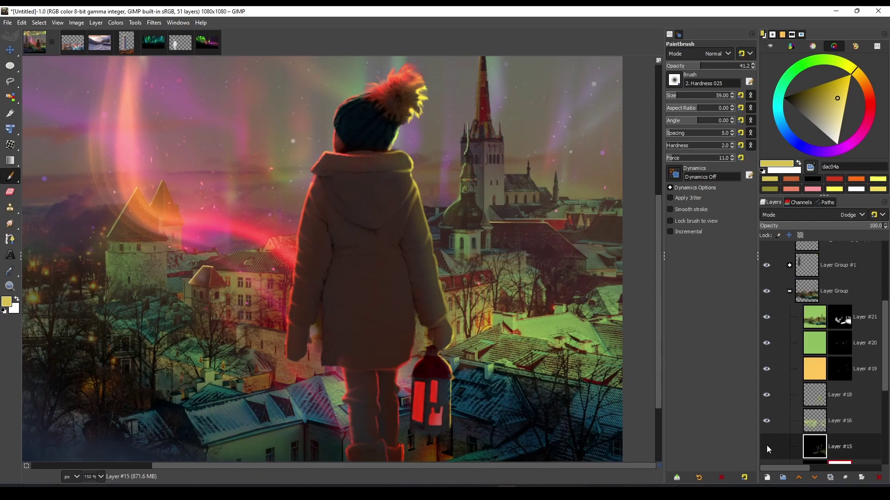
pyautogui.scroll(-3, 320, 250)
pyautogui.scroll(1, 320, 250)
pyautogui.scroll(3, 815, 352)
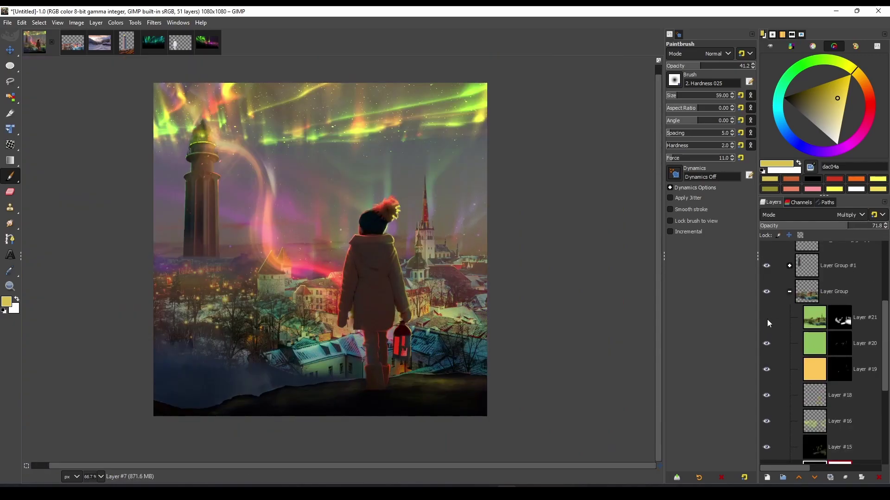
pyautogui.click(766, 318)
pyautogui.scroll(-3, 815, 325)
pyautogui.click(814, 387)
pyautogui.click(859, 228)
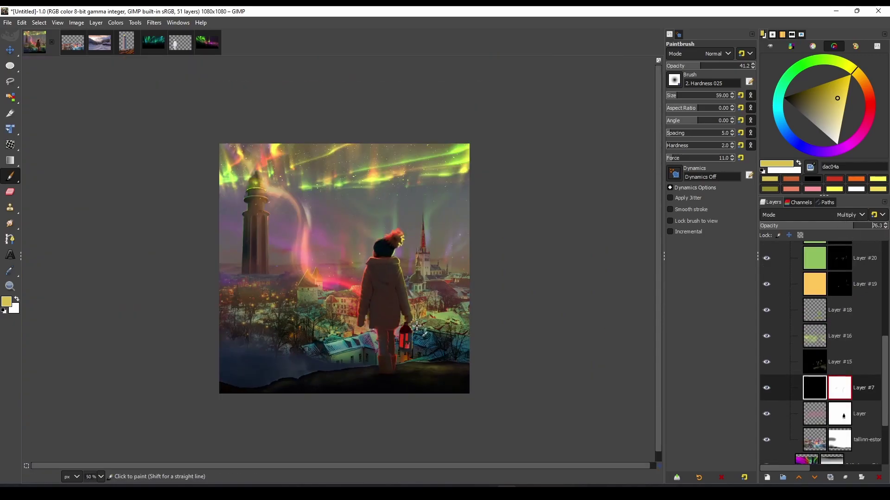
pyautogui.scroll(2, 816, 353)
# - Duplicate the green Layer #20 and the orange Layer #19
pyautogui.click(814, 419)
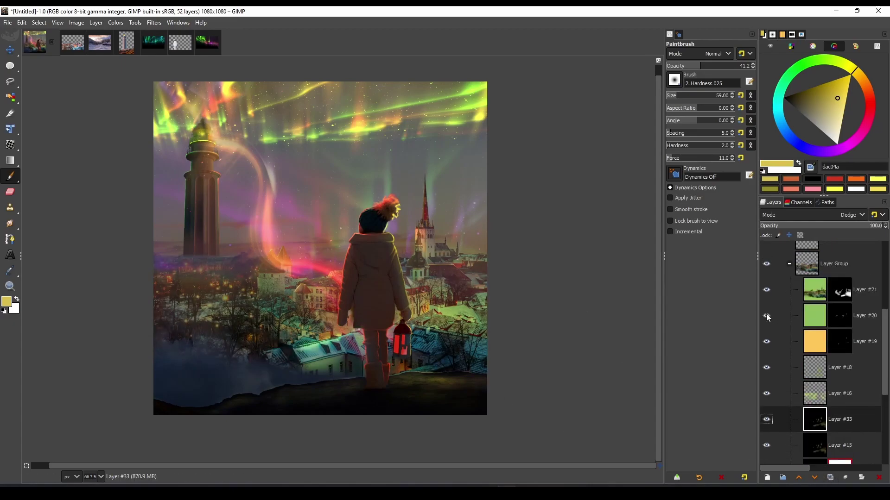
pyautogui.click(814, 316)
pyautogui.hotkey('ctrl', 'shift', 'd')
pyautogui.click(814, 367)
pyautogui.hotkey('ctrl', 'shift', 'd')
pyautogui.press('1')
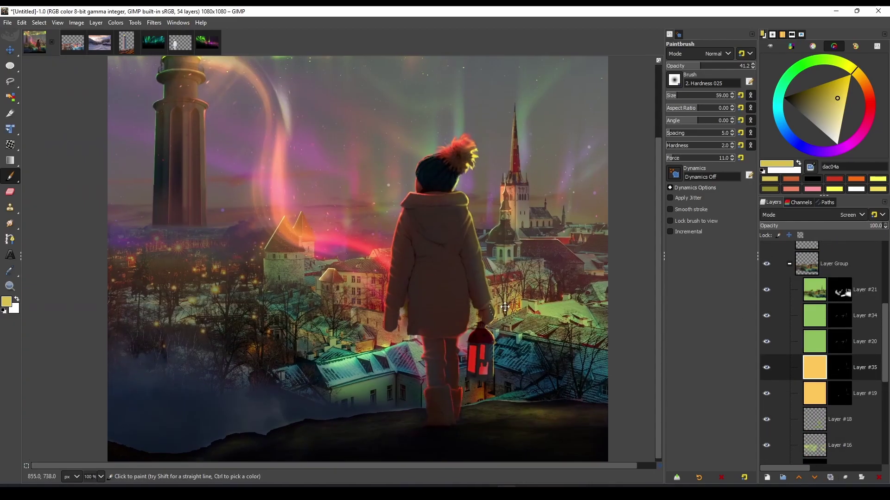
# - Add Soft light Layer #36 with a yellow paint colour, then select Layer #29
pyautogui.hotkey('ctrl', 'shift', 'n')
pyautogui.press('Return')
pyautogui.scroll(3, 341, 304)
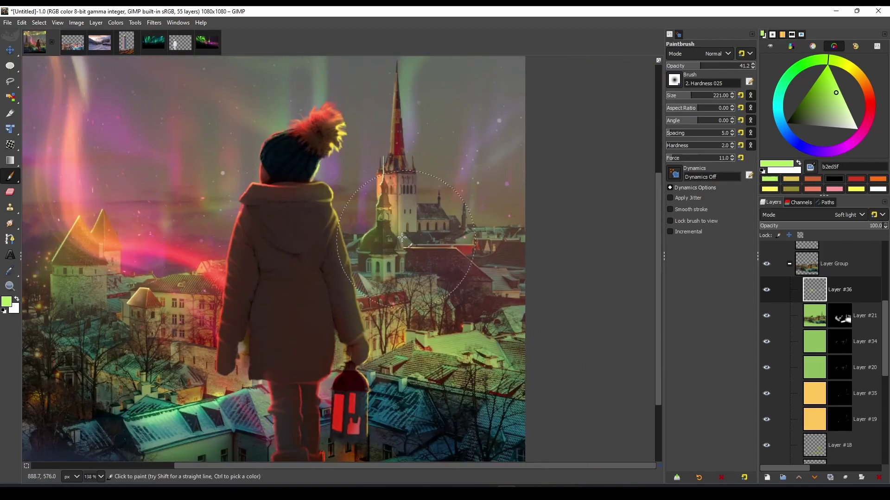
pyautogui.scroll(-2, 340, 304)
pyautogui.keyDown('ctrl'); pyautogui.click(222, 332); pyautogui.keyUp('ctrl')
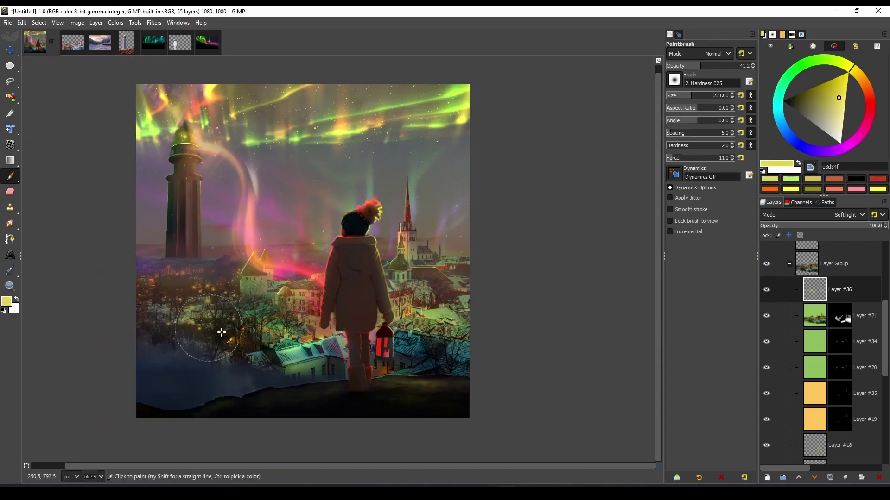
pyautogui.scroll(2, 222, 332)
pyautogui.scroll(-2, 278, 278)
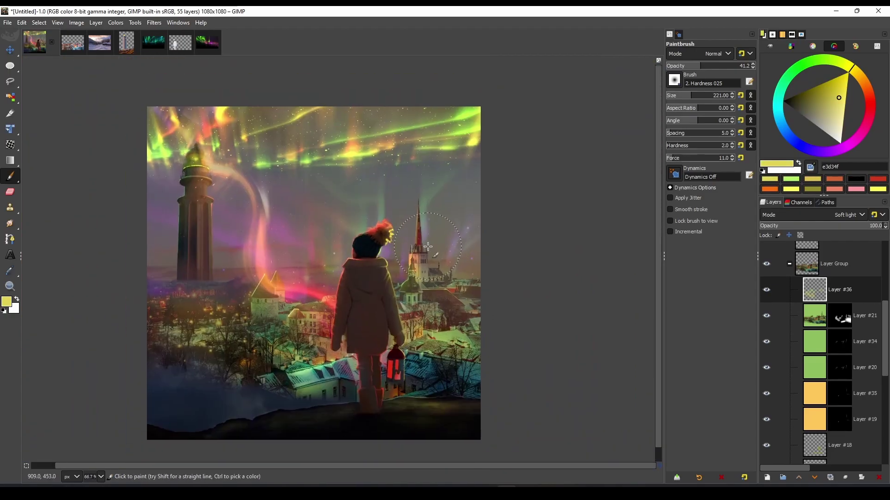
pyautogui.scroll(-5, 790, 426)
pyautogui.click(839, 373)
pyautogui.scroll(3, 344, 346)
# - Free-select the ground below the girl and give it a reddish Hue-Saturation shift
pyautogui.press('f')
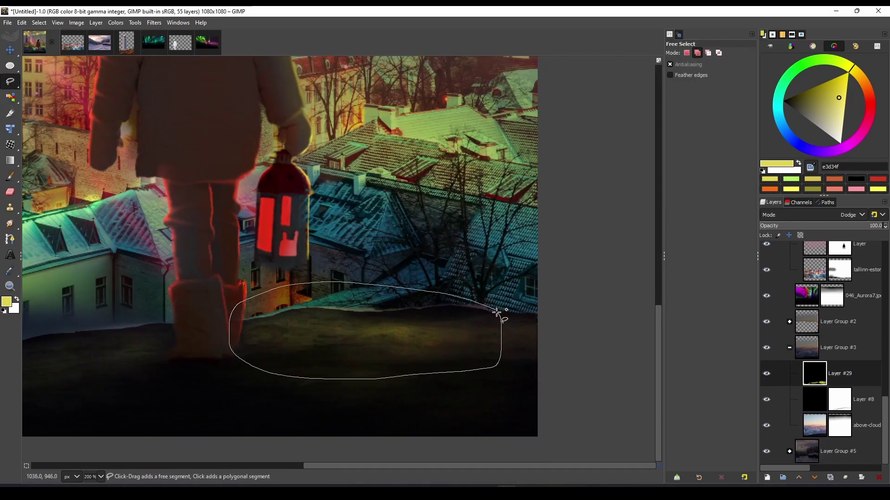
pyautogui.click(497, 312)
pyautogui.click(115, 22)
pyautogui.click(134, 64)
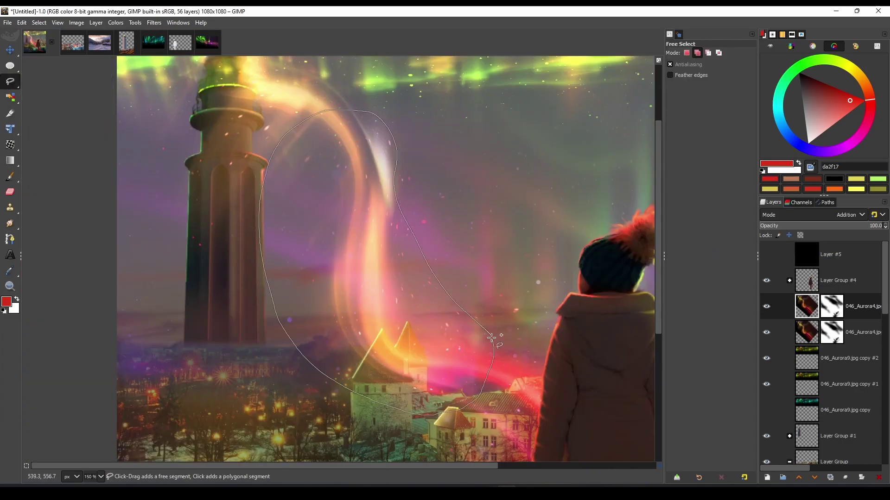
# - Free-select the aurora swirl beside the lighthouse and apply a colour adjustment to it
pyautogui.click(491, 338)
pyautogui.click(39, 23)
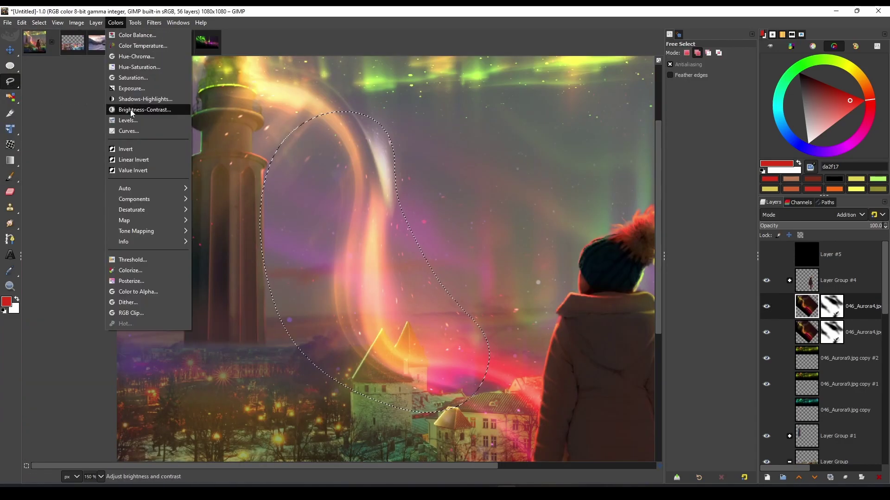
pyautogui.click(132, 70)
pyautogui.click(698, 318)
pyautogui.scroll(-5, 360, 274)
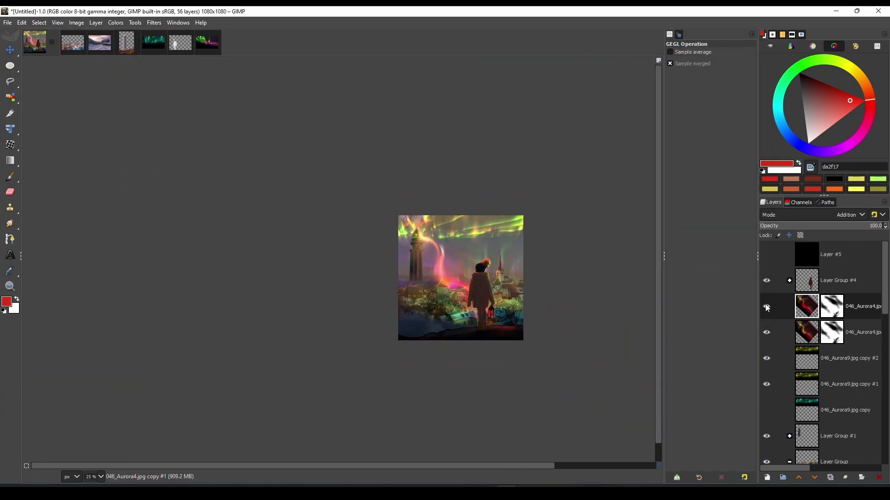
pyautogui.scroll(3, 360, 274)
pyautogui.scroll(4, 401, 280)
pyautogui.scroll(-5, 352, 288)
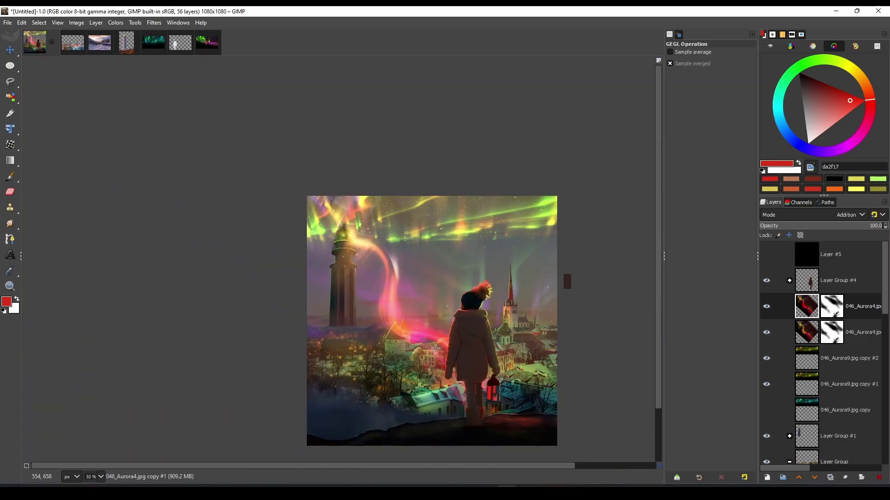
pyautogui.scroll(1, 564, 278)
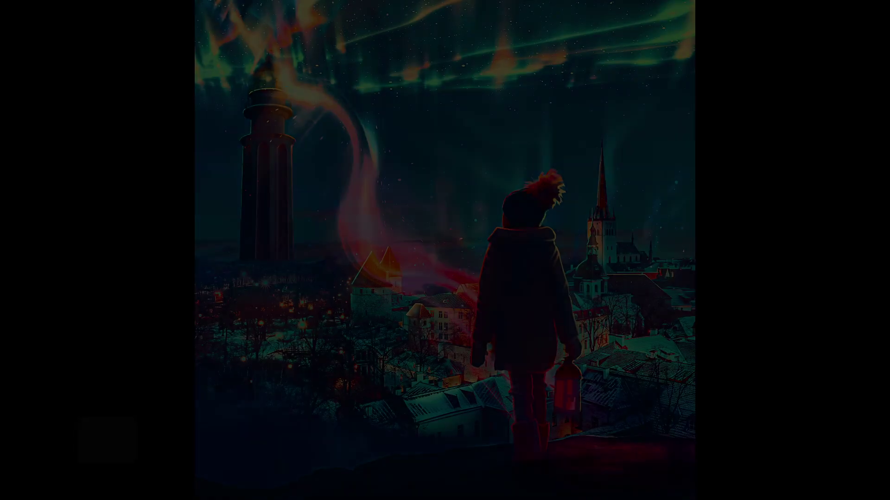